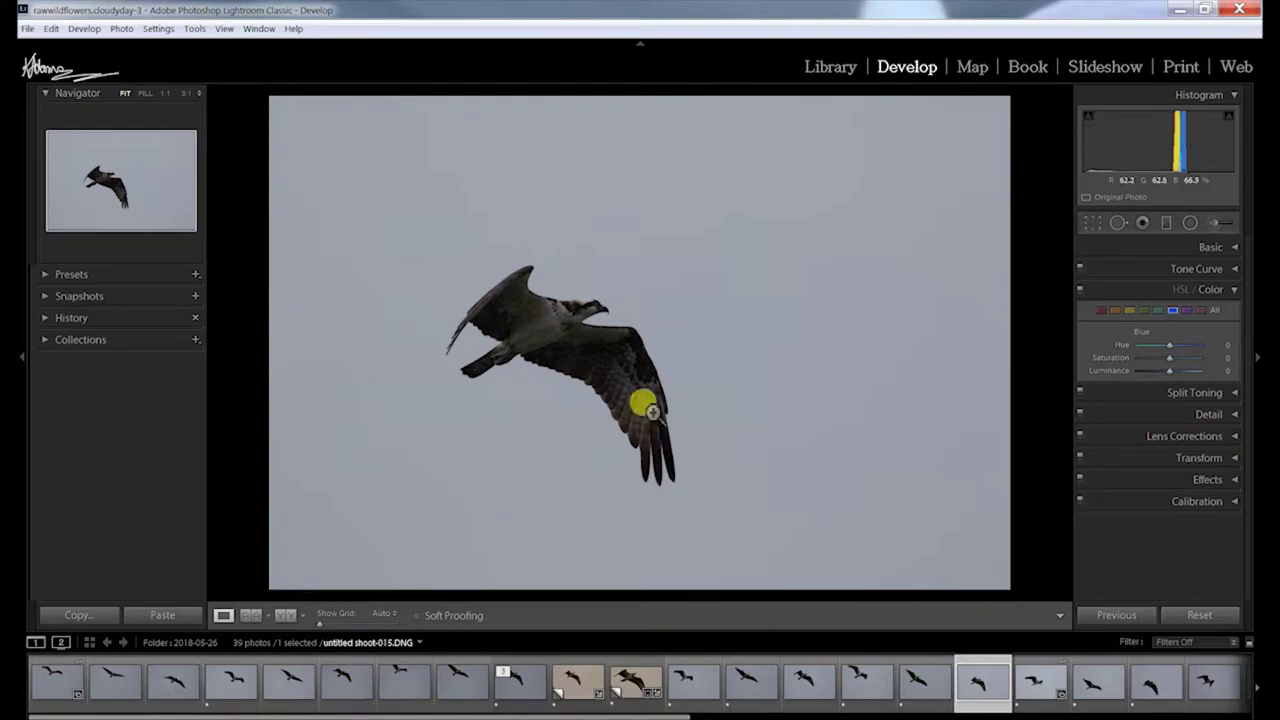
# Step: Examine the first three unedited osprey photos of the cloudy-day folder at 1:1, checking the head and feather detail
pyautogui.click(46, 686)
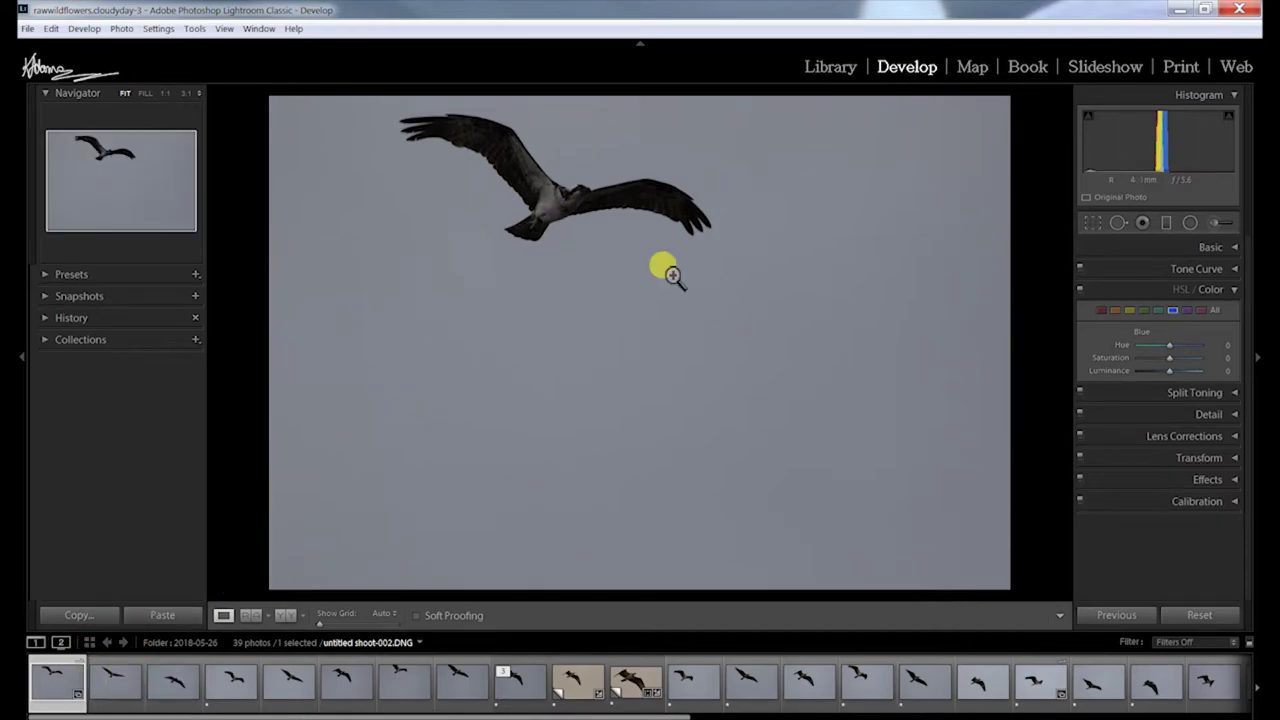
pyautogui.click(590, 196)
pyautogui.moveTo(584, 196); pyautogui.dragTo(720, 334)
pyautogui.moveTo(557, 308); pyautogui.dragTo(368, 234)
pyautogui.click(117, 675)
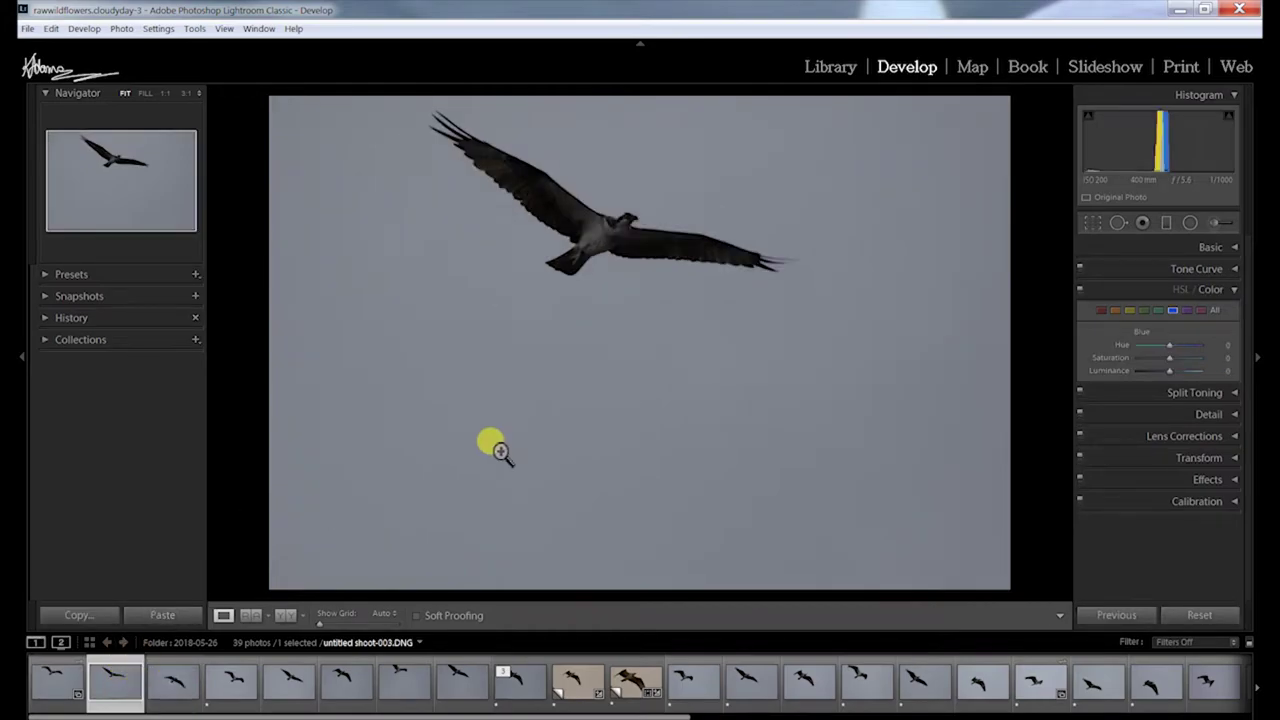
pyautogui.click(646, 228)
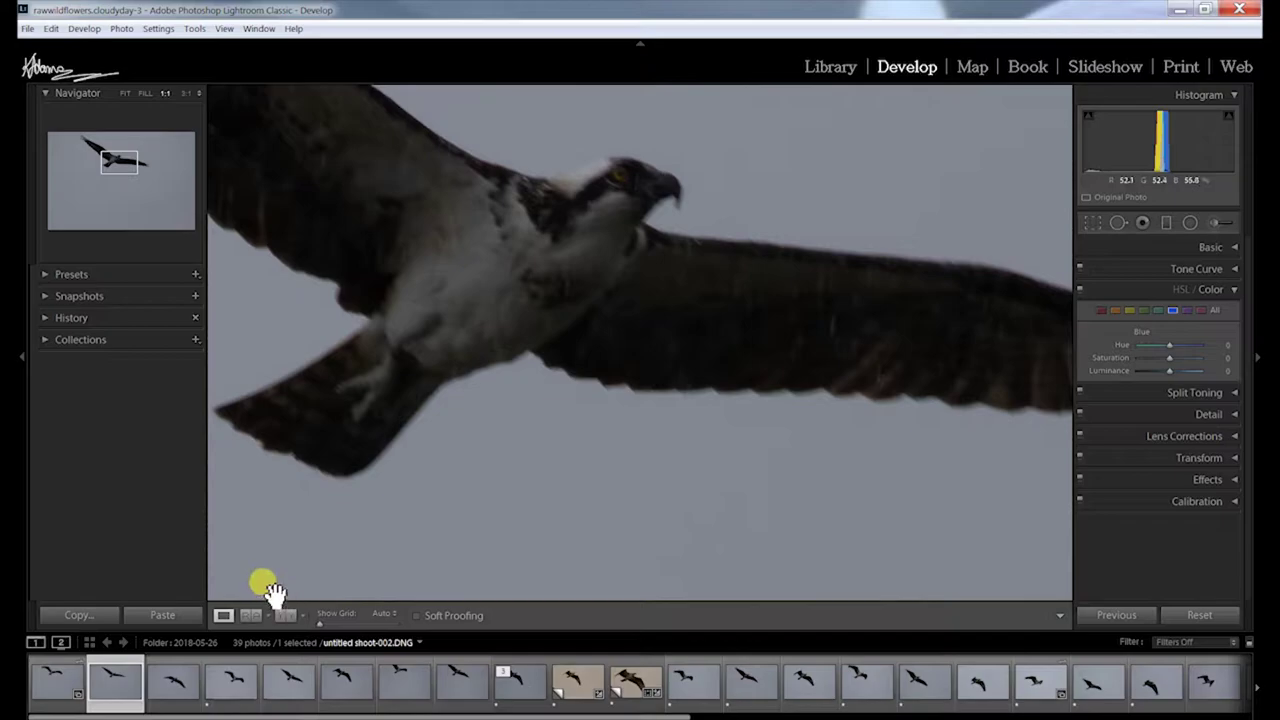
pyautogui.press('Right')
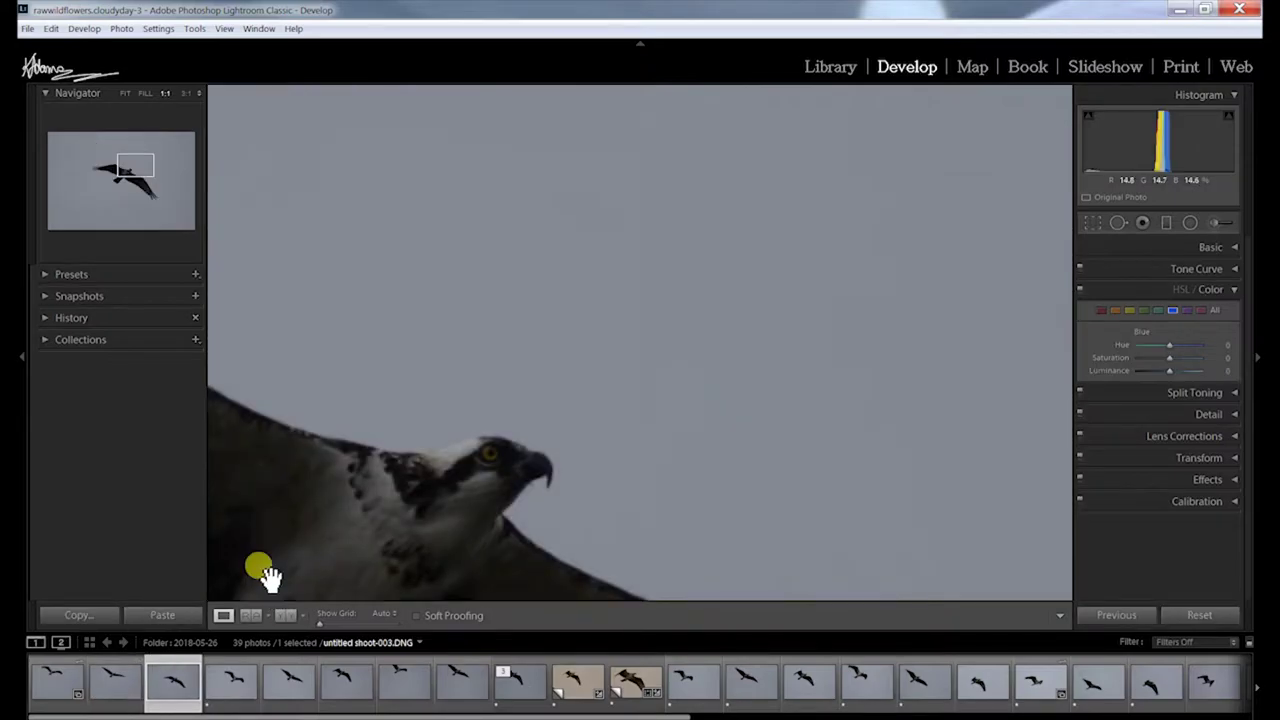
pyautogui.moveTo(140, 170)
pyautogui.mouseDown()
pyautogui.moveTo(120, 165)
pyautogui.moveTo(135, 178)
pyautogui.mouseUp()
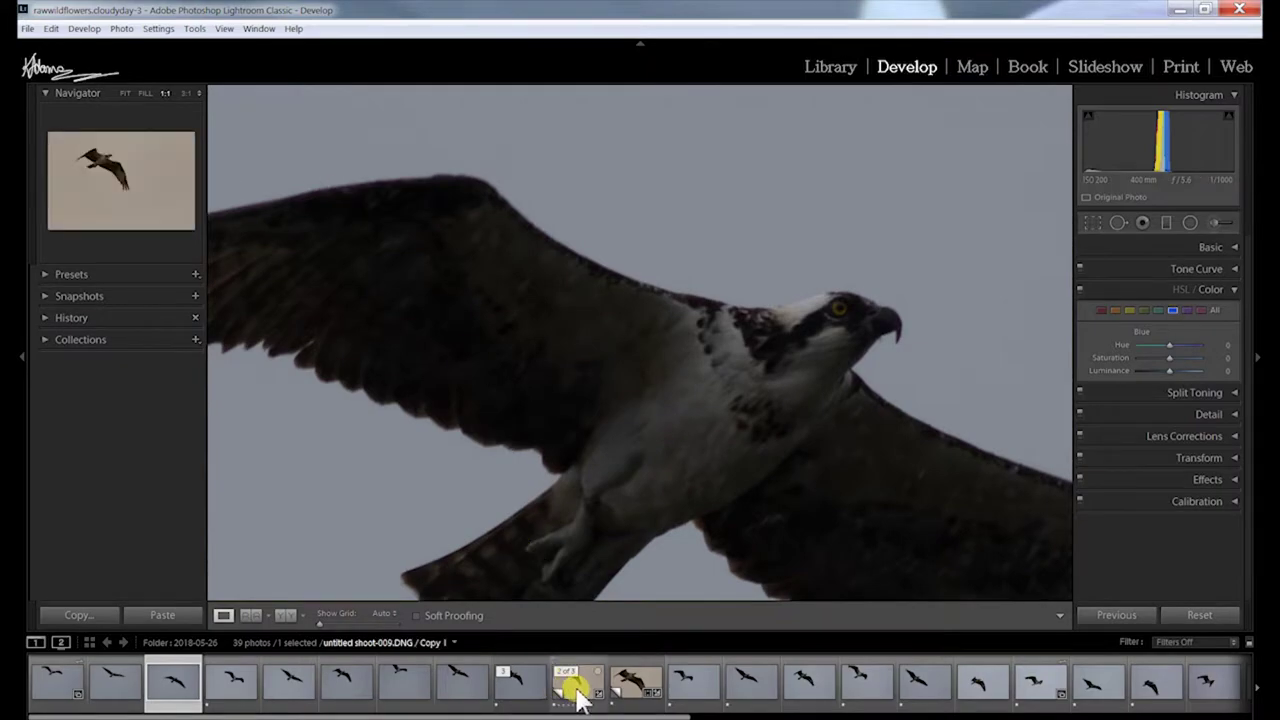
# Step: Inspect the edited virtual copy untitled shoot-009.DNG / Copy 2 up close around the head, and view the whole photo
pyautogui.click(620, 682)
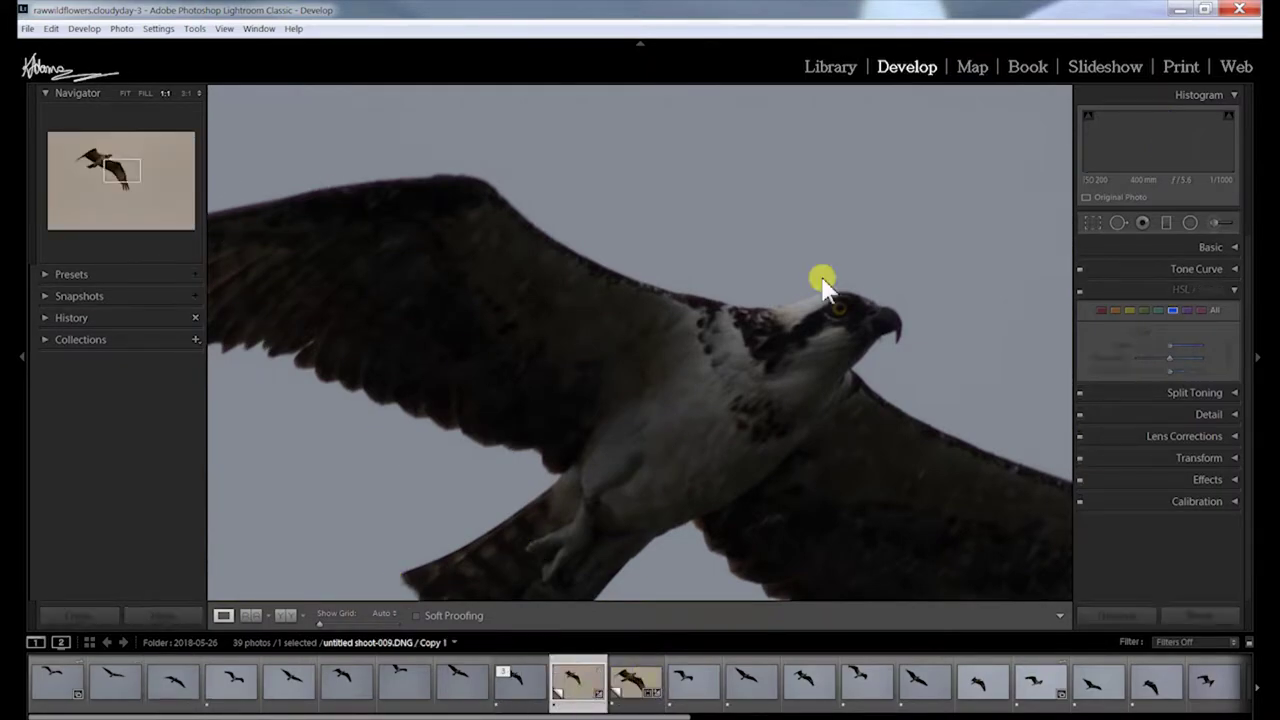
pyautogui.moveTo(112, 160); pyautogui.dragTo(148, 185)
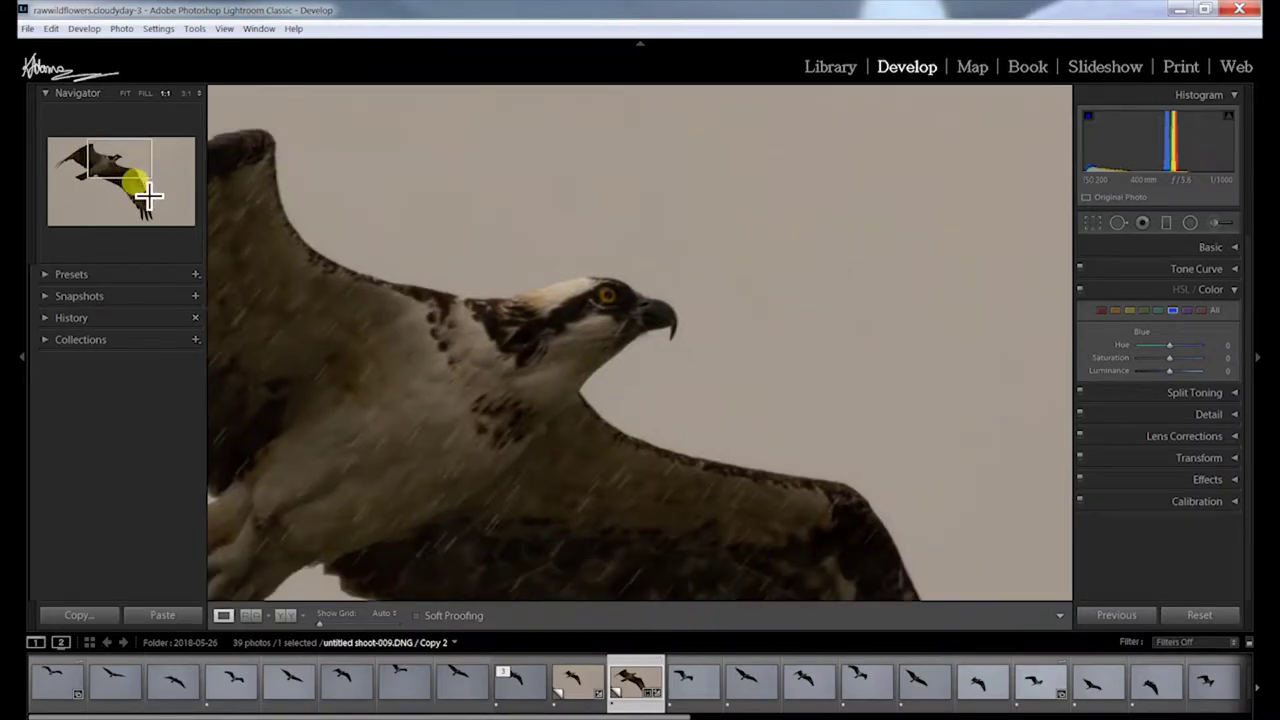
pyautogui.click(124, 92)
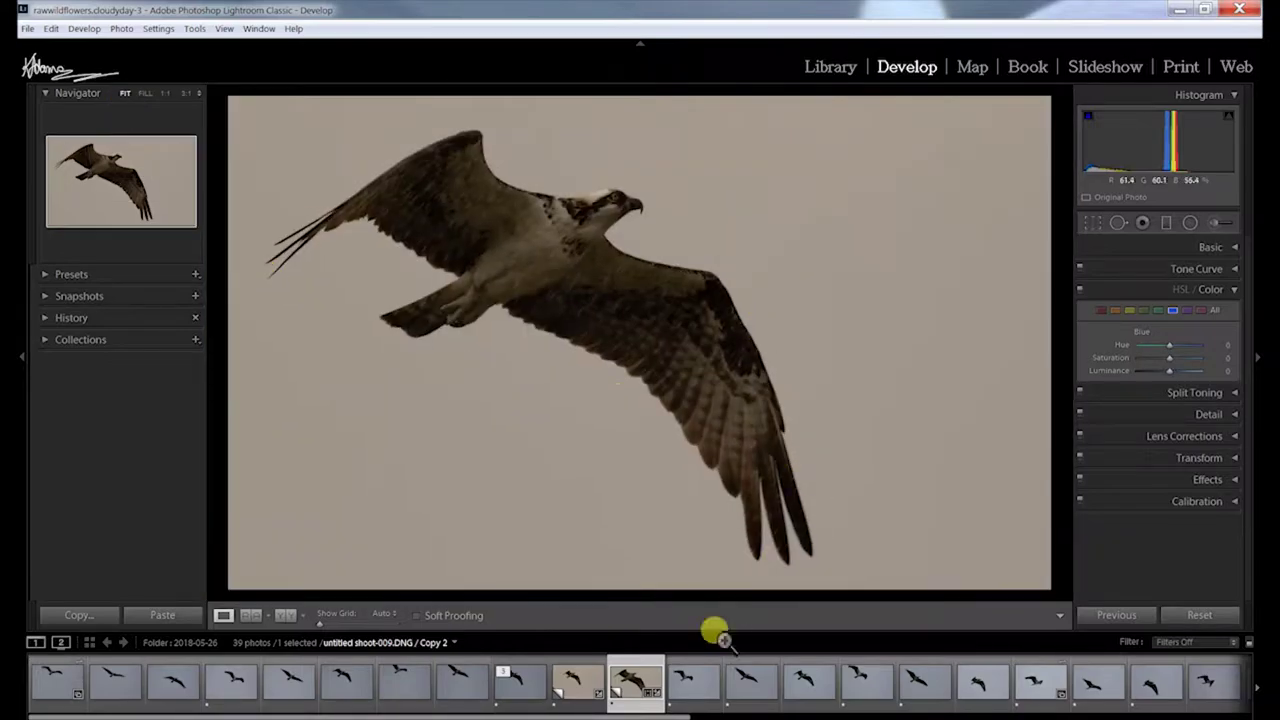
# Step: Open the "light lessson" collection and inspect the black bird against the blue sky at 1:1
pyautogui.click(44, 340)
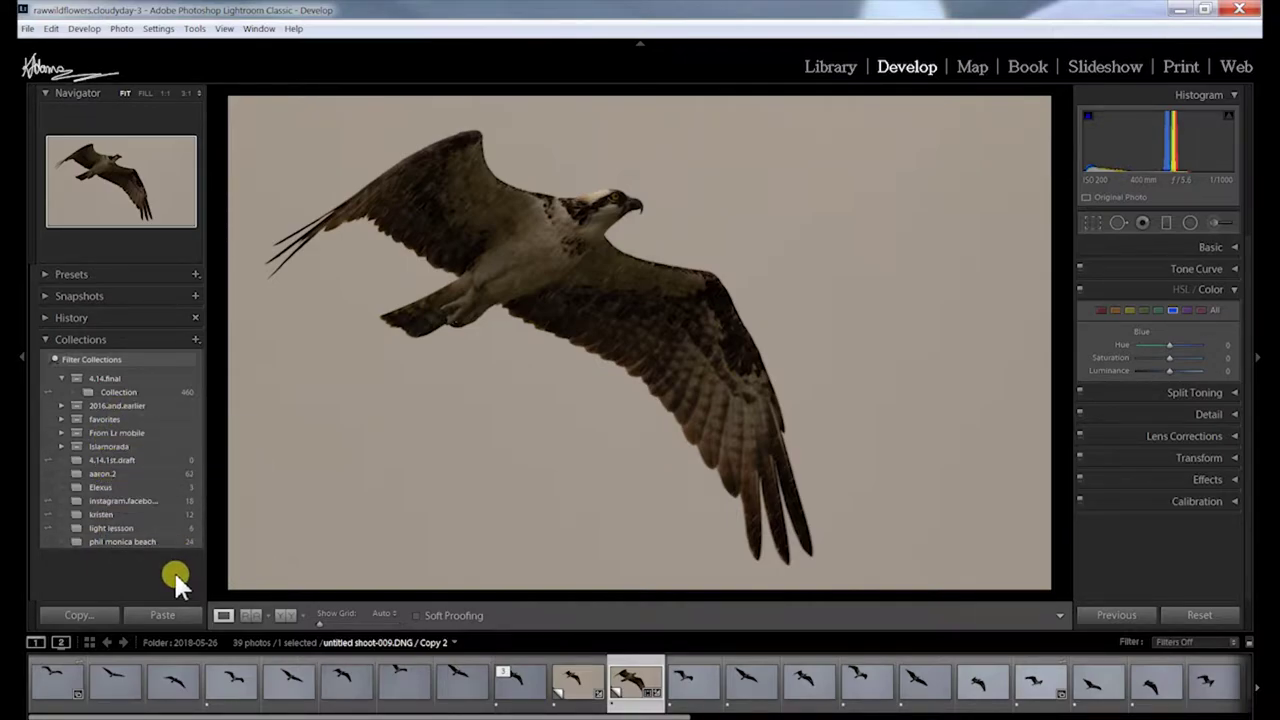
pyautogui.click(130, 528)
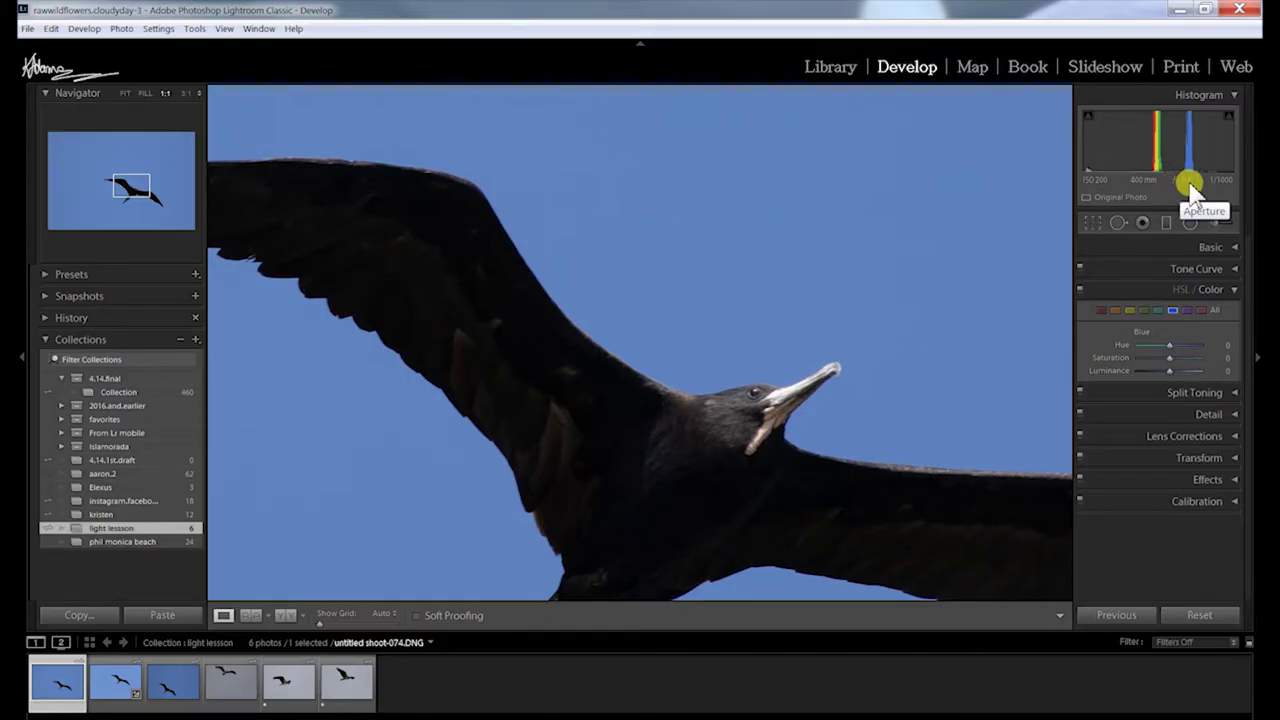
pyautogui.moveTo(700, 476); pyautogui.dragTo(735, 373)
pyautogui.moveTo(700, 474); pyautogui.dragTo(660, 272)
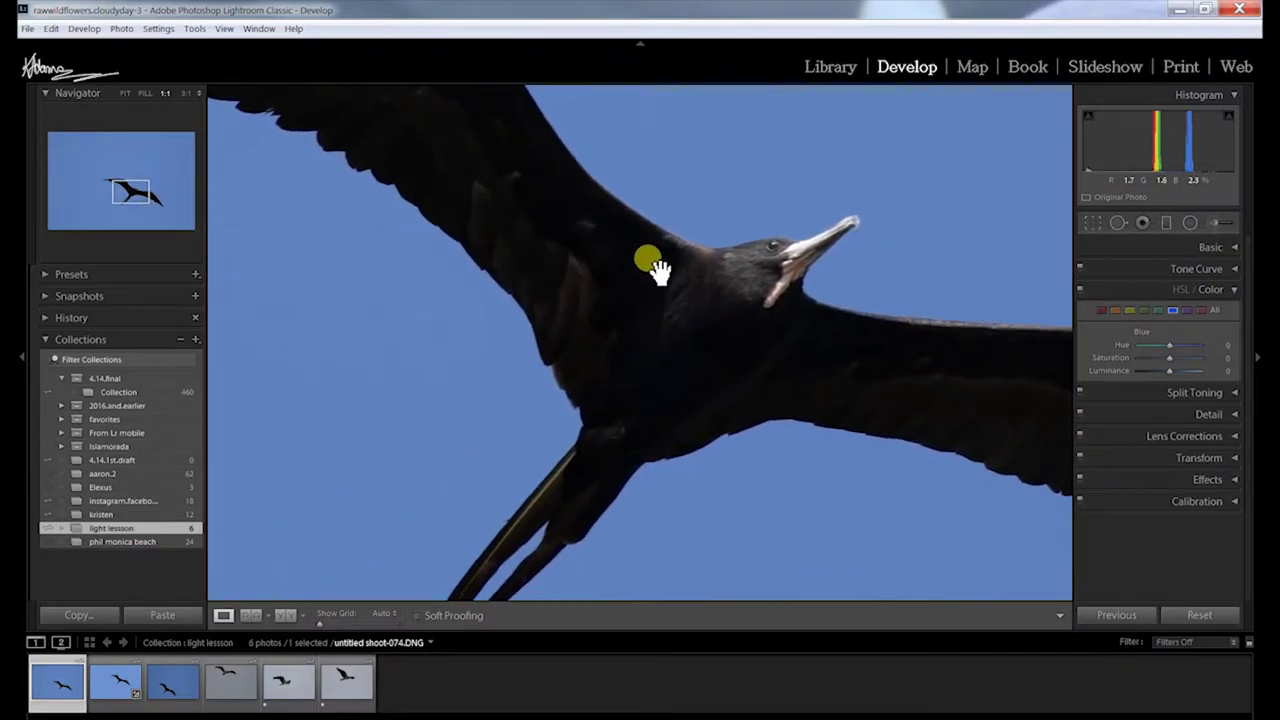
# Step: Examine the grey-sky osprey photo in the collection at 1:1 and 3:1, and return to the first blue-sky photo
pyautogui.click(226, 680)
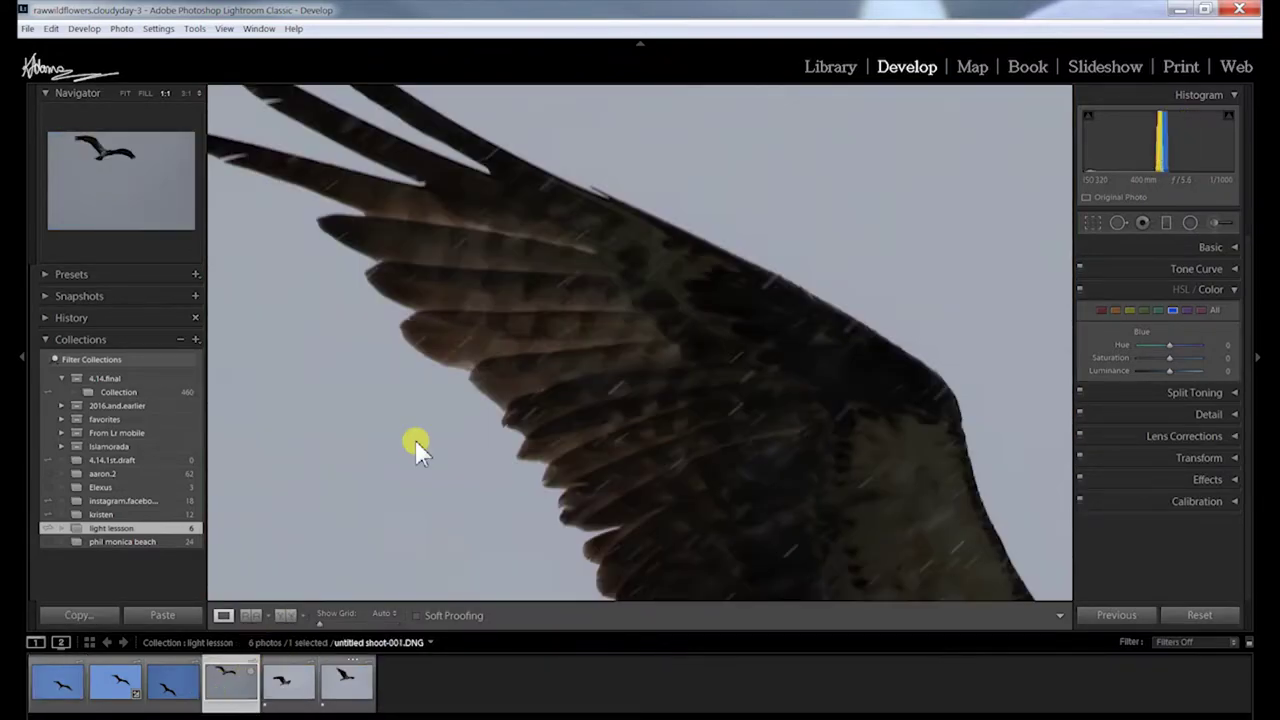
pyautogui.moveTo(415, 440); pyautogui.dragTo(720, 266)
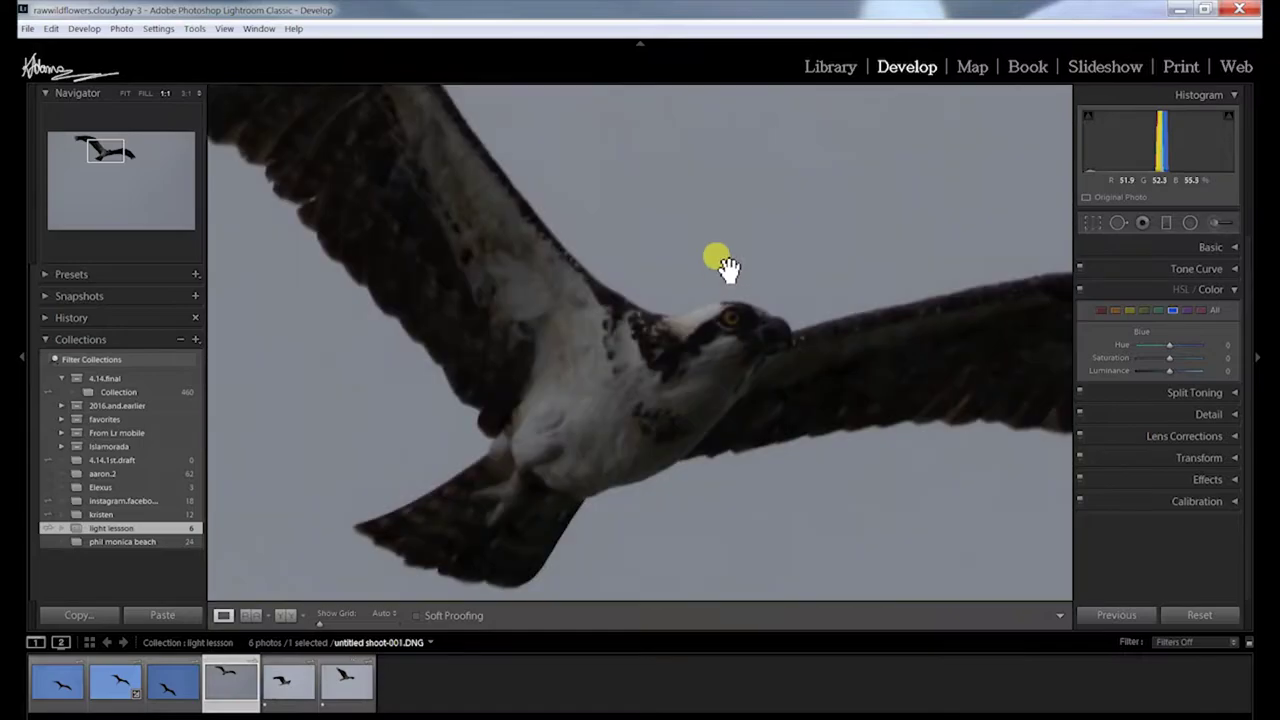
pyautogui.moveTo(160, 172); pyautogui.dragTo(105, 152)
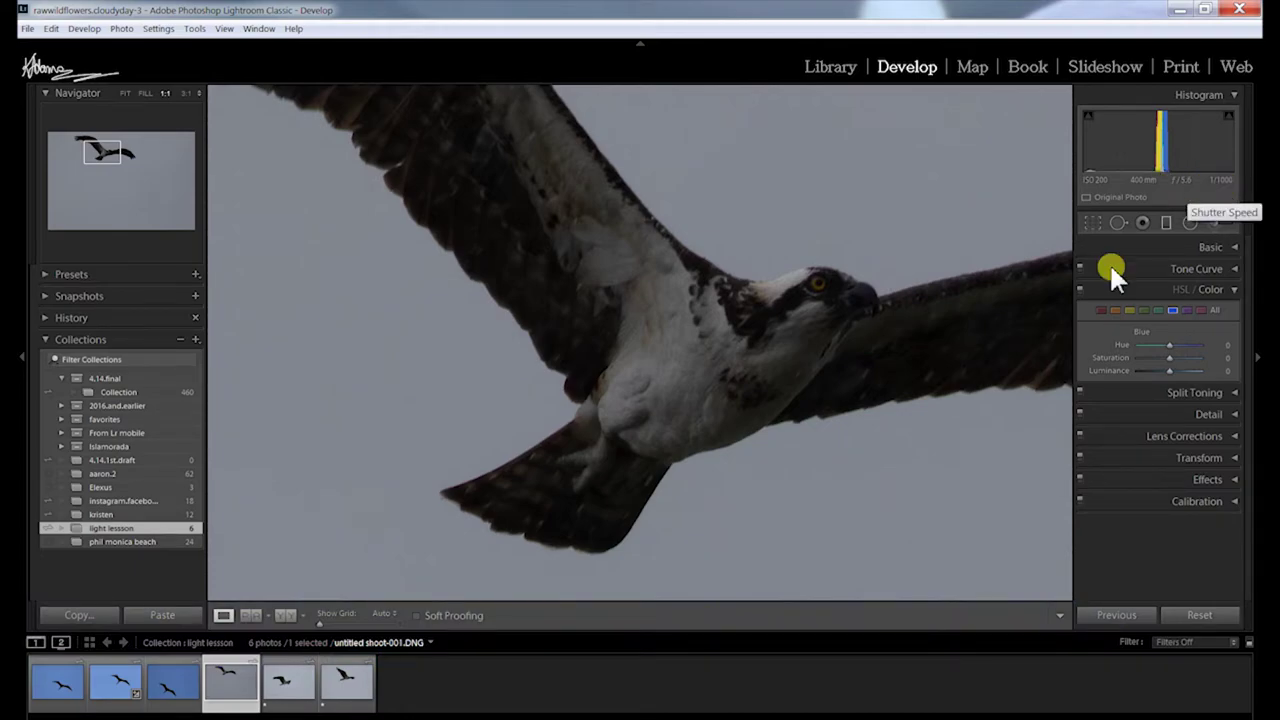
pyautogui.click(185, 92)
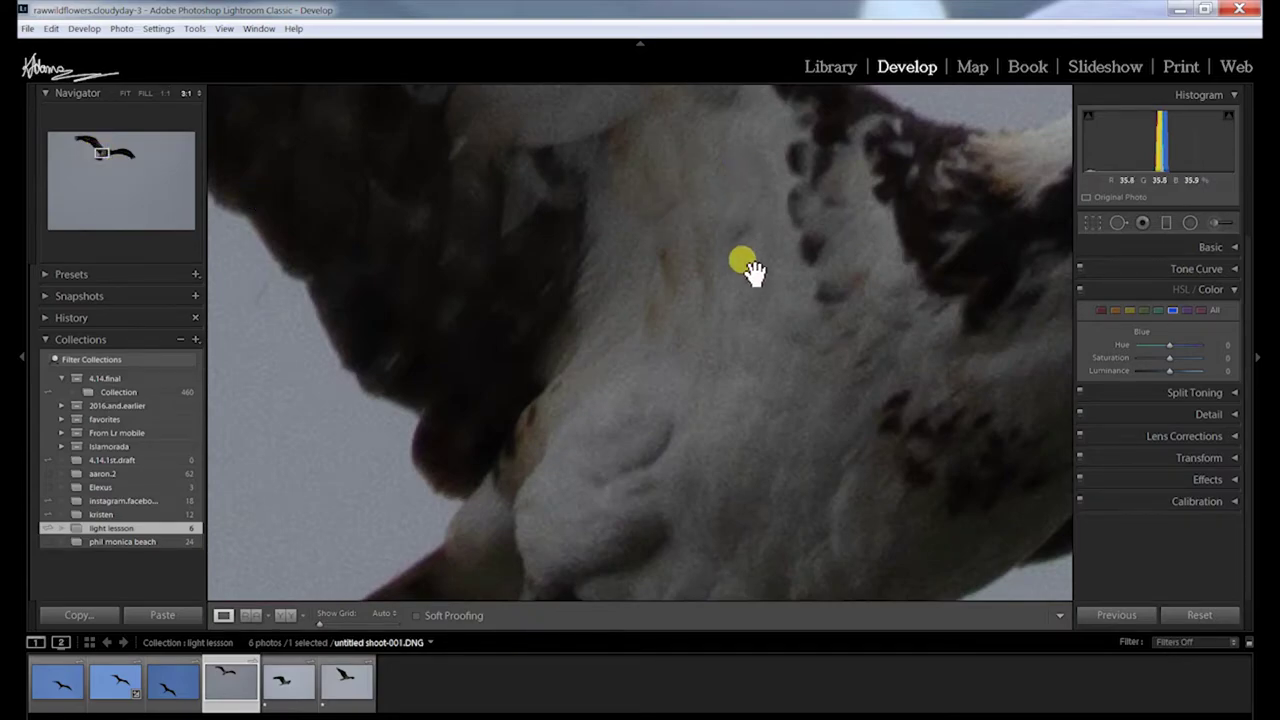
pyautogui.click(60, 684)
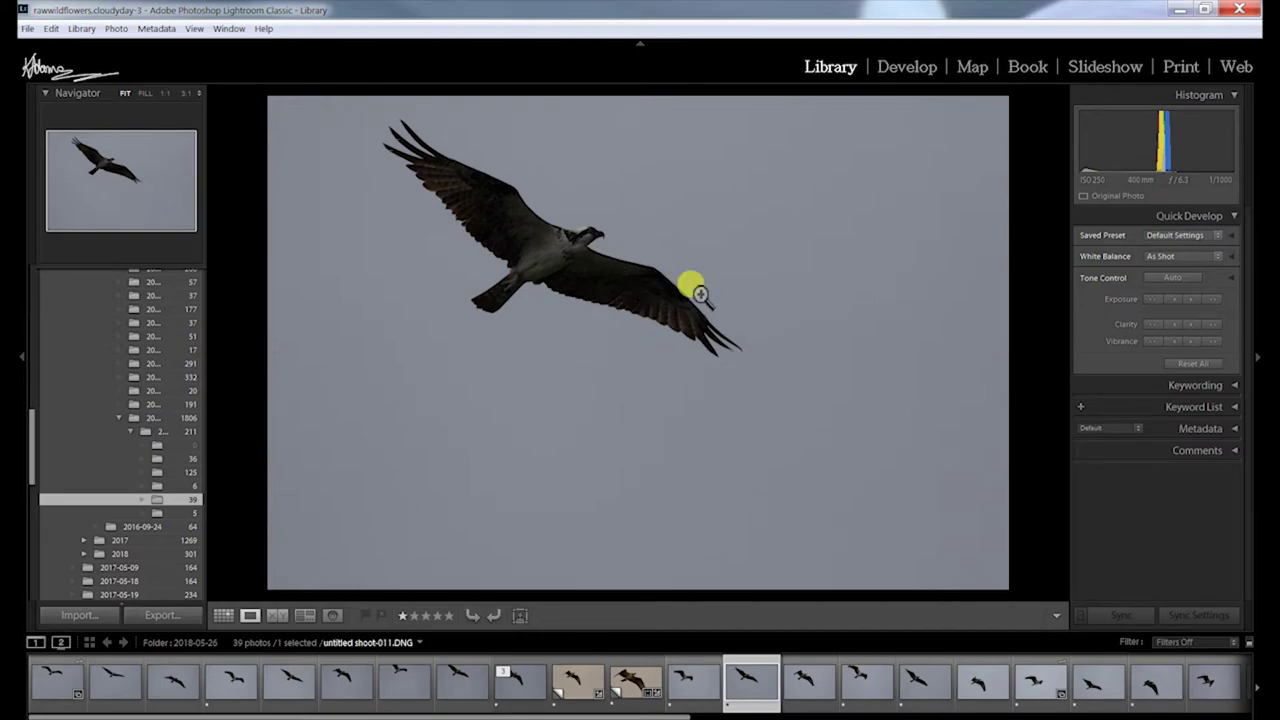
# Step: Compare the osprey's head and wing detail in untitled shoot-011.DNG and untitled shoot-010.DNG at 1:1
pyautogui.click(596, 236)
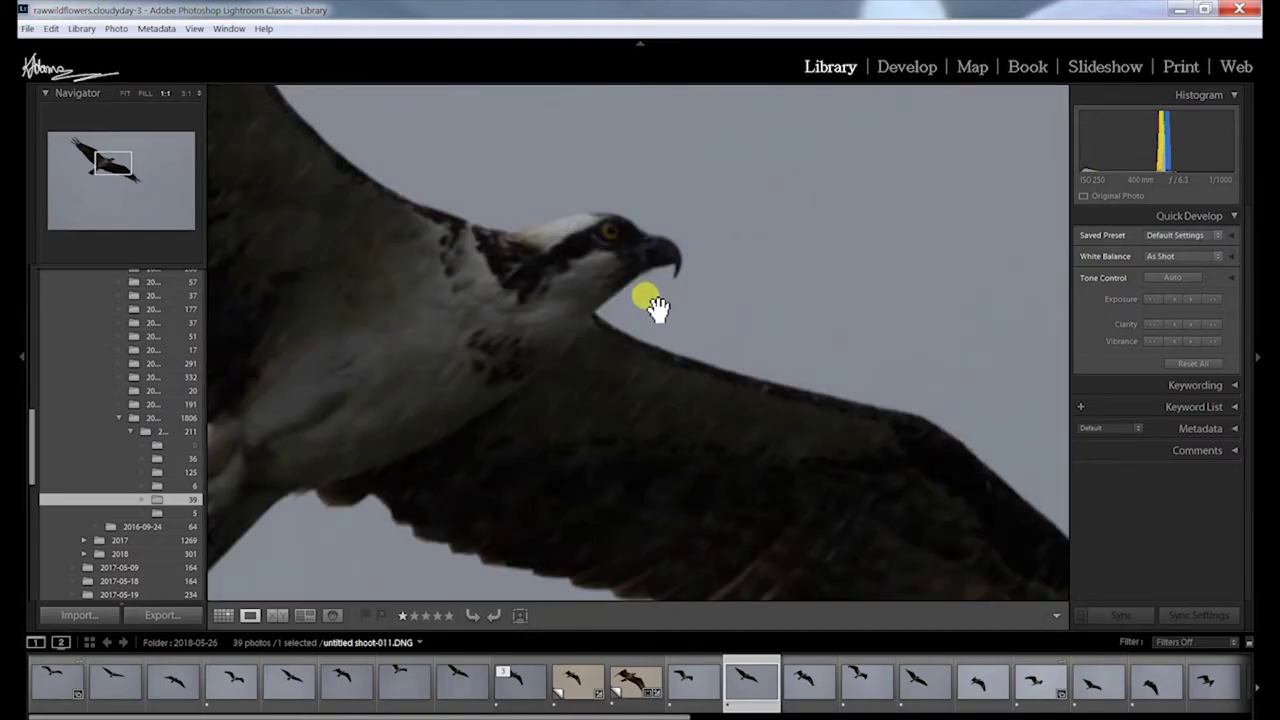
pyautogui.click(694, 684)
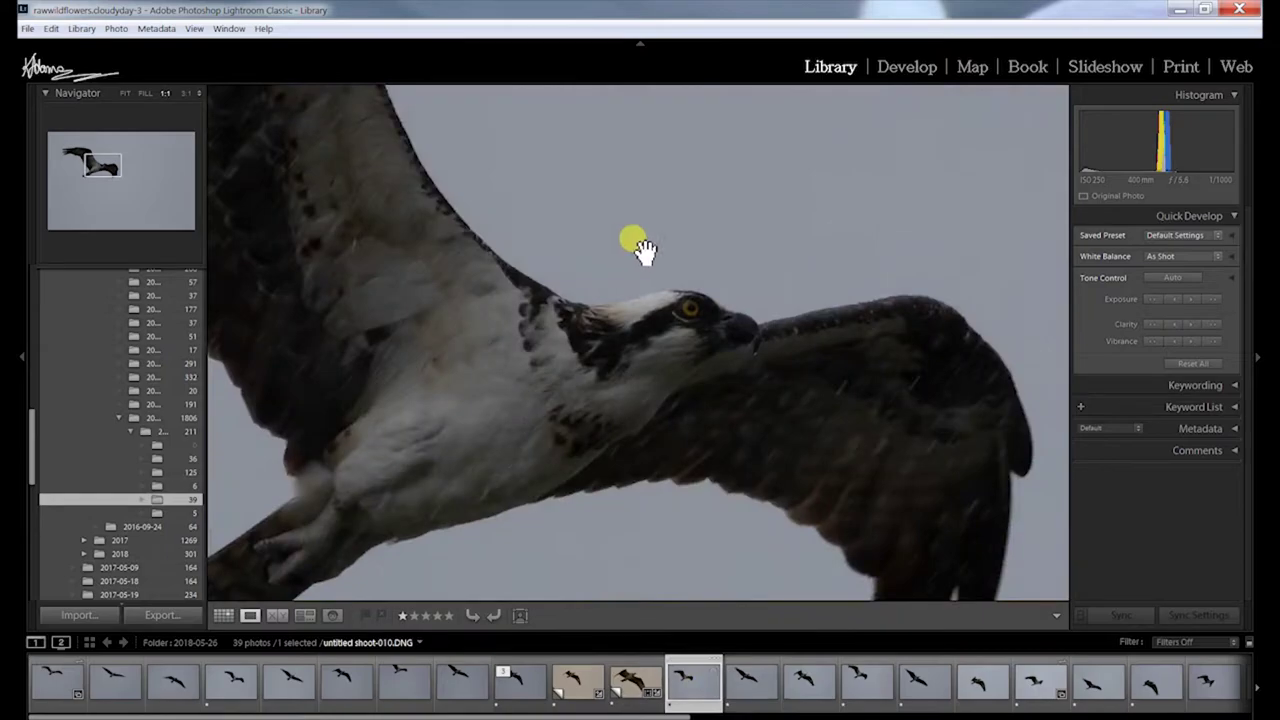
pyautogui.moveTo(575, 345)
pyautogui.mouseDown()
pyautogui.moveTo(766, 385)
pyautogui.moveTo(566, 303)
pyautogui.moveTo(869, 440)
pyautogui.moveTo(537, 251)
pyautogui.moveTo(546, 300)
pyautogui.moveTo(606, 314)
pyautogui.moveTo(614, 420)
pyautogui.moveTo(651, 377)
pyautogui.moveTo(718, 408)
pyautogui.mouseUp()
# Step: Create a virtual copy of untitled shoot-010.DNG
pyautogui.click(688, 686)
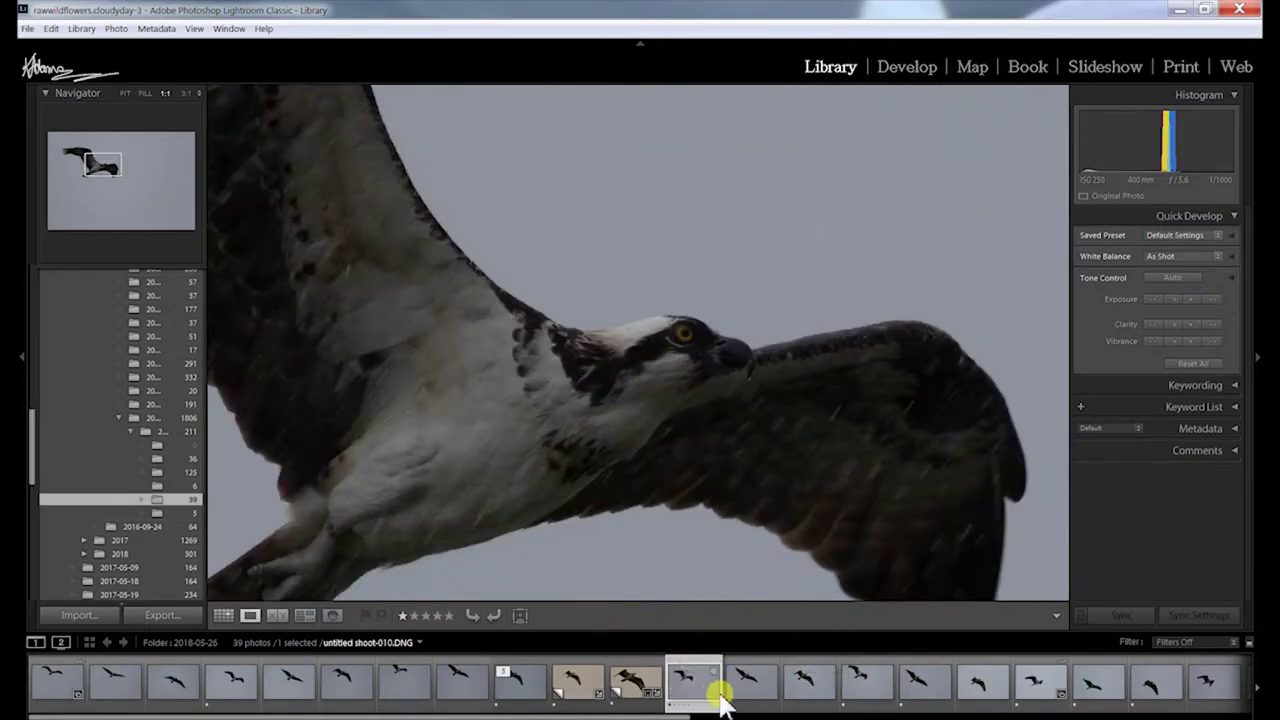
pyautogui.rightClick(703, 697)
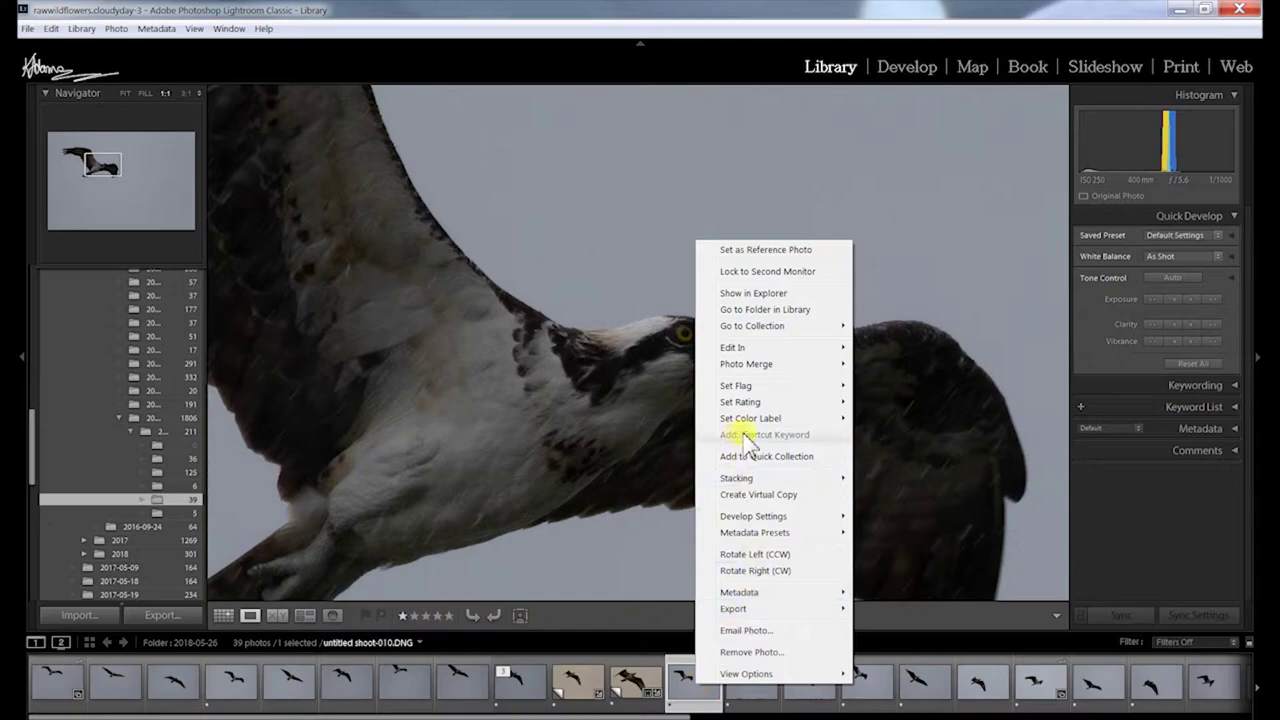
pyautogui.click(772, 494)
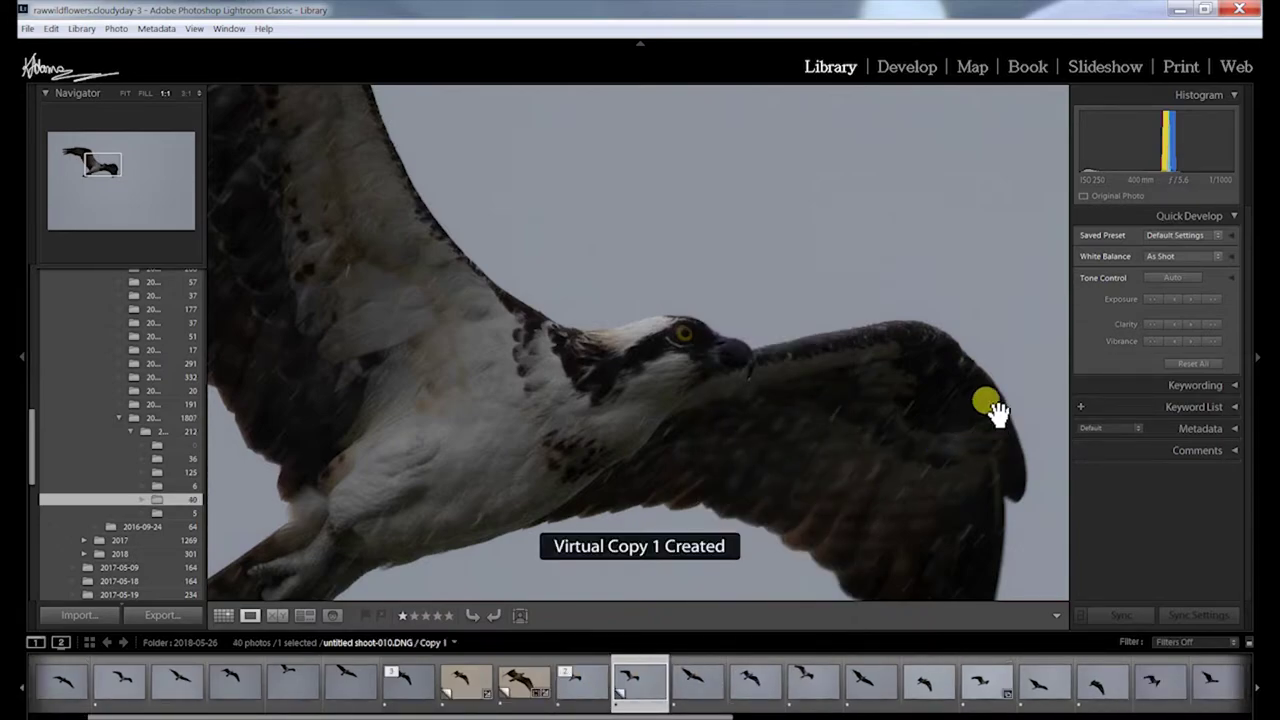
# Step: Open the virtual copy for developing and show it as a single photo instead of a before/after comparison
pyautogui.click(912, 80)
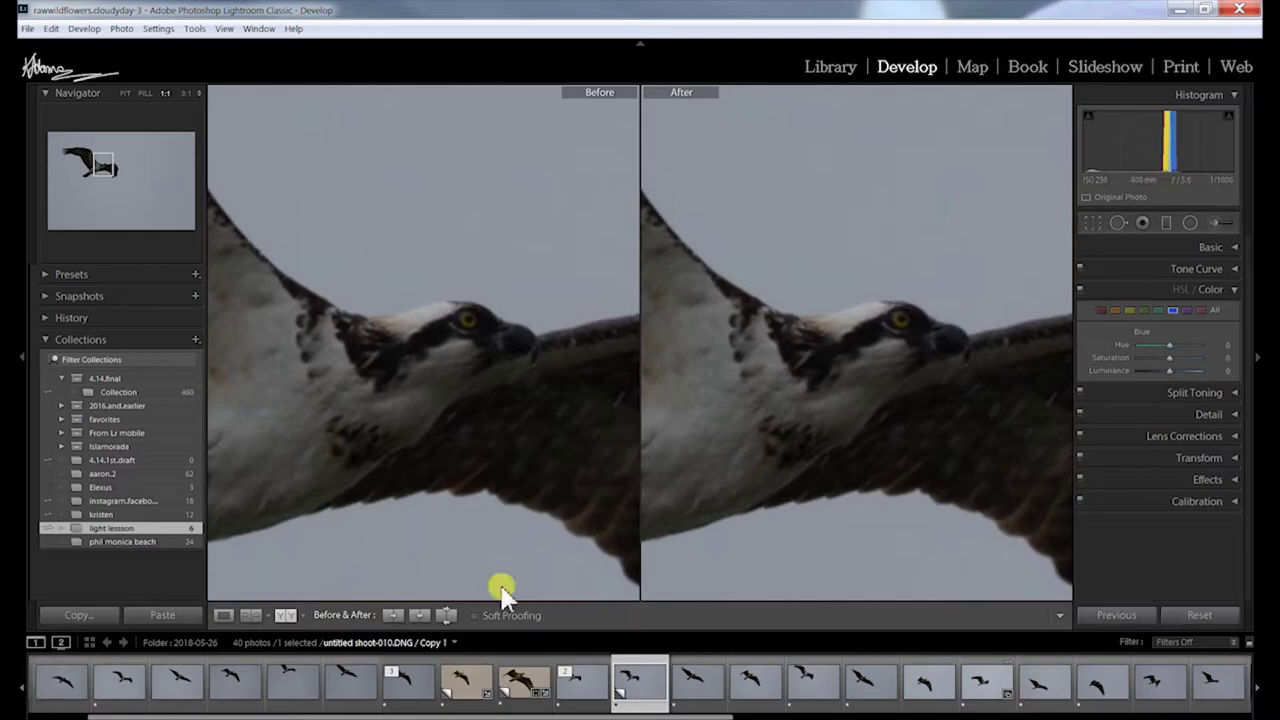
pyautogui.click(223, 615)
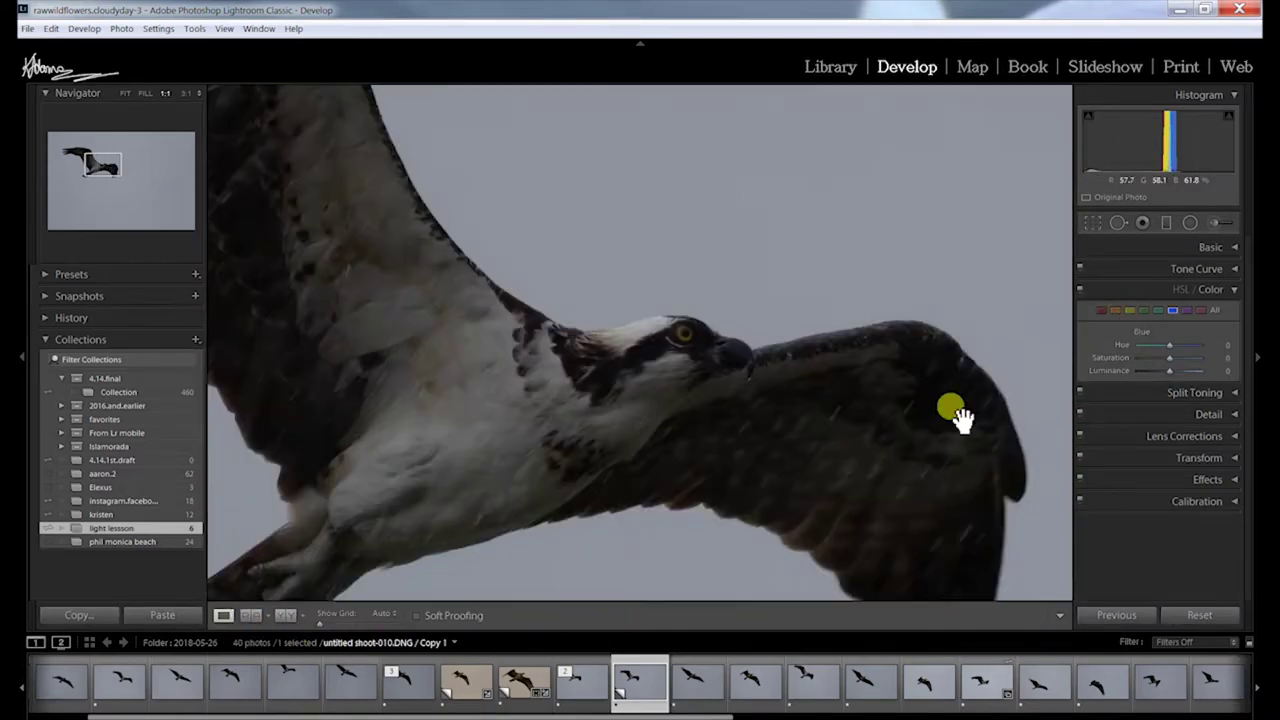
pyautogui.moveTo(714, 349); pyautogui.dragTo(835, 340)
# Step: Crop the virtual copy to a custom wide frame around the osprey, cutting away the empty sky on all sides but the left
pyautogui.click(1090, 224)
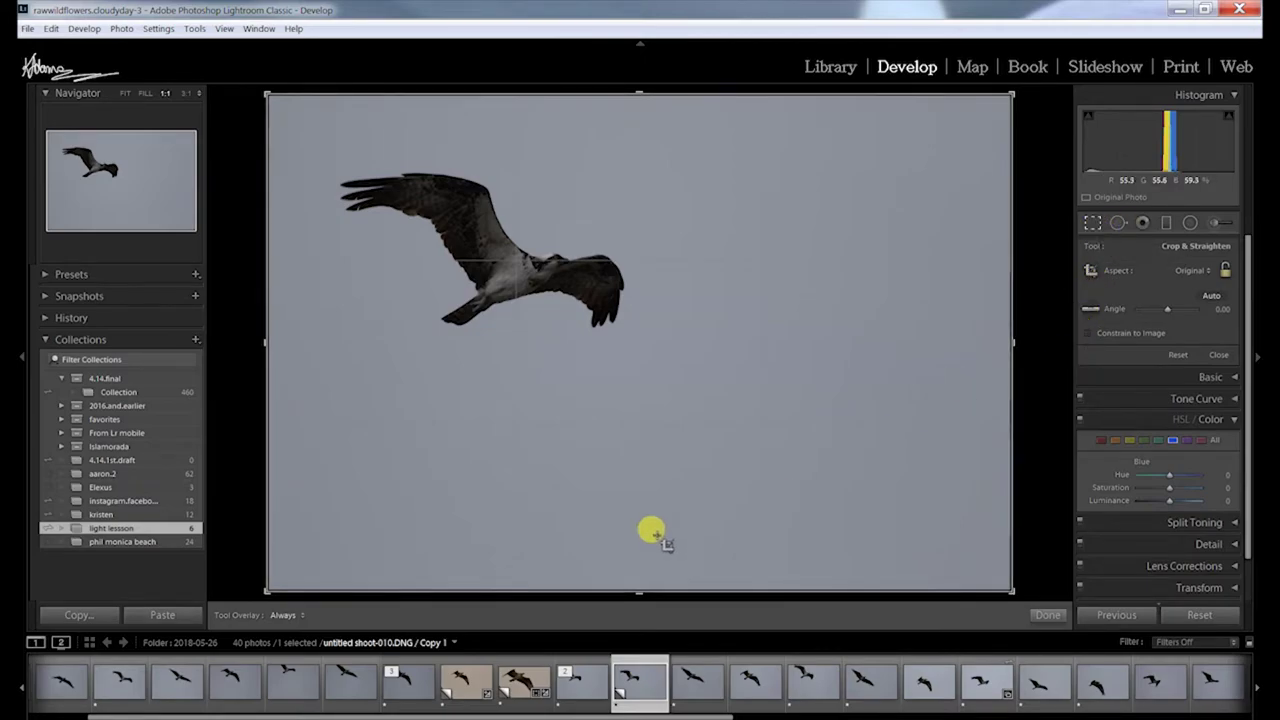
pyautogui.moveTo(637, 592); pyautogui.dragTo(637, 508)
pyautogui.moveTo(1010, 342); pyautogui.dragTo(869, 343)
pyautogui.moveTo(638, 176); pyautogui.dragTo(628, 226)
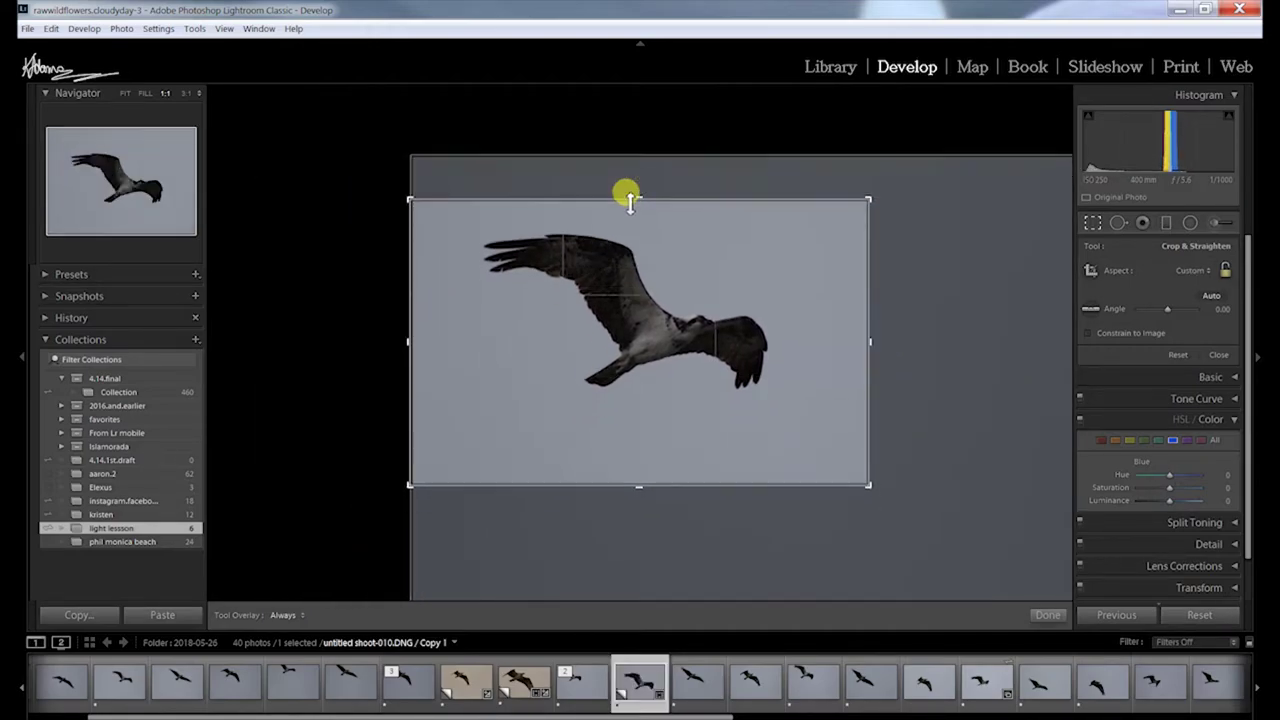
pyautogui.moveTo(640, 482); pyautogui.dragTo(480, 358)
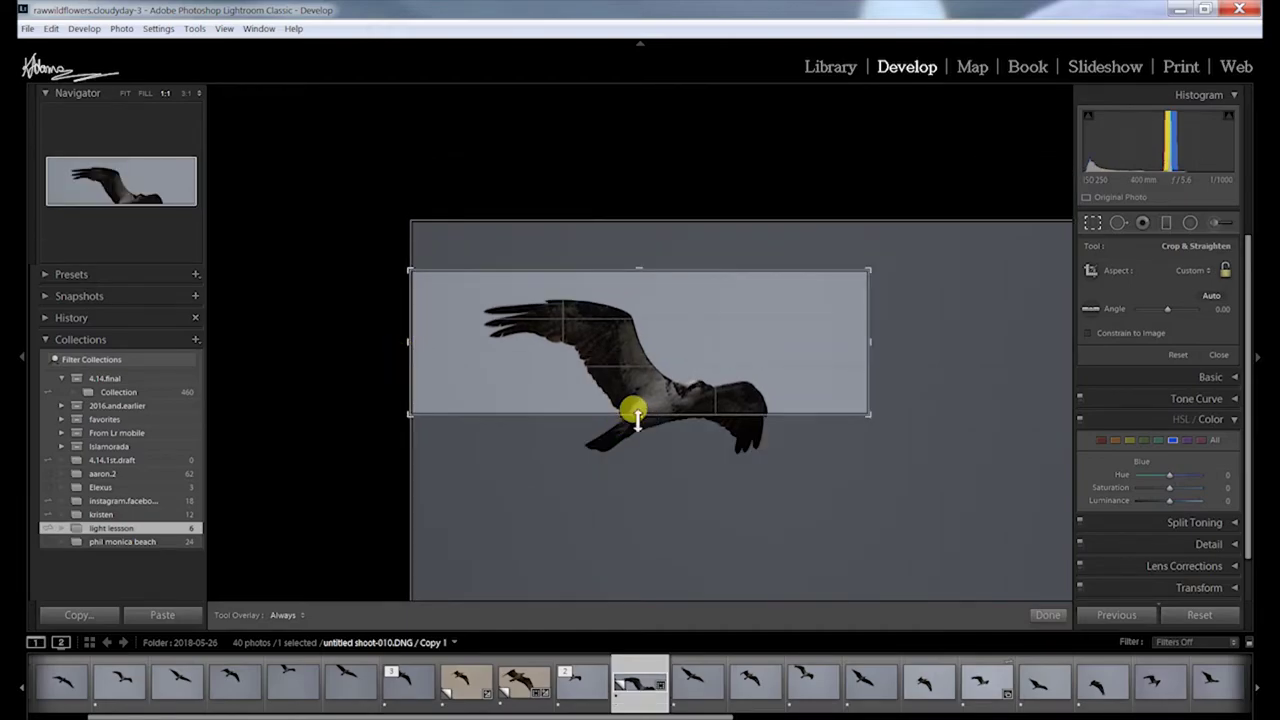
pyautogui.moveTo(636, 414); pyautogui.dragTo(639, 463)
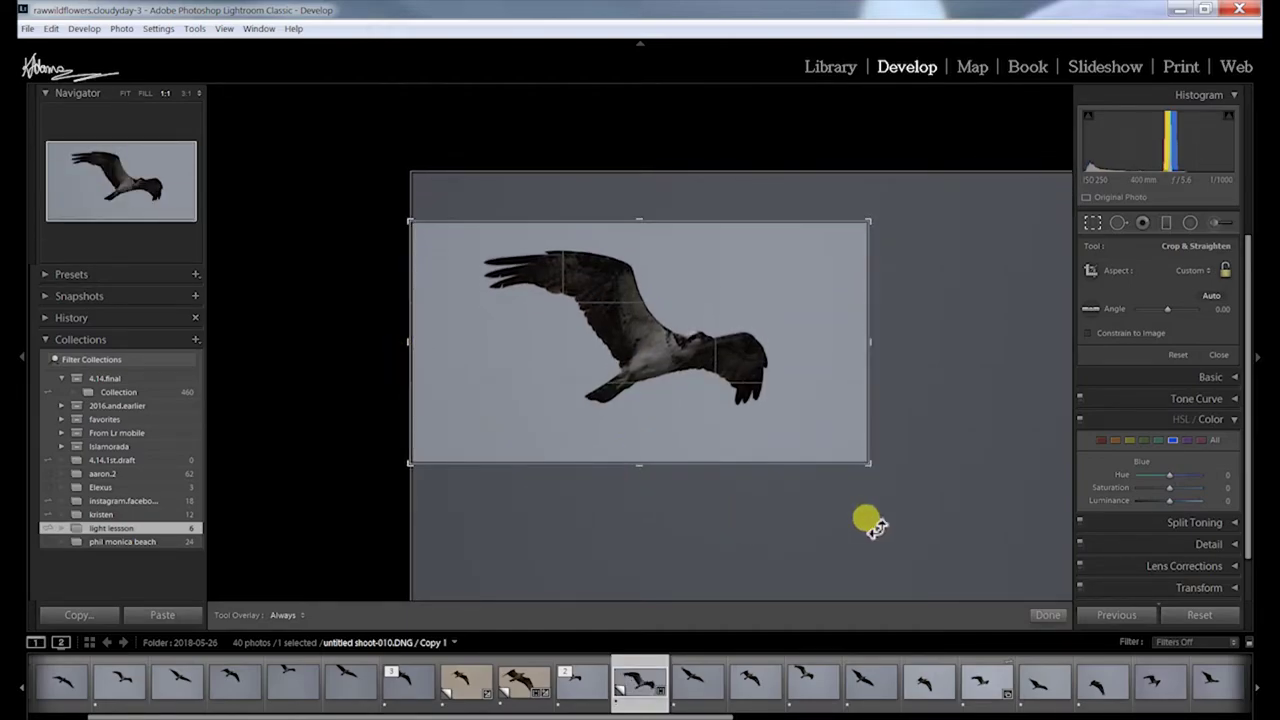
pyautogui.click(1042, 616)
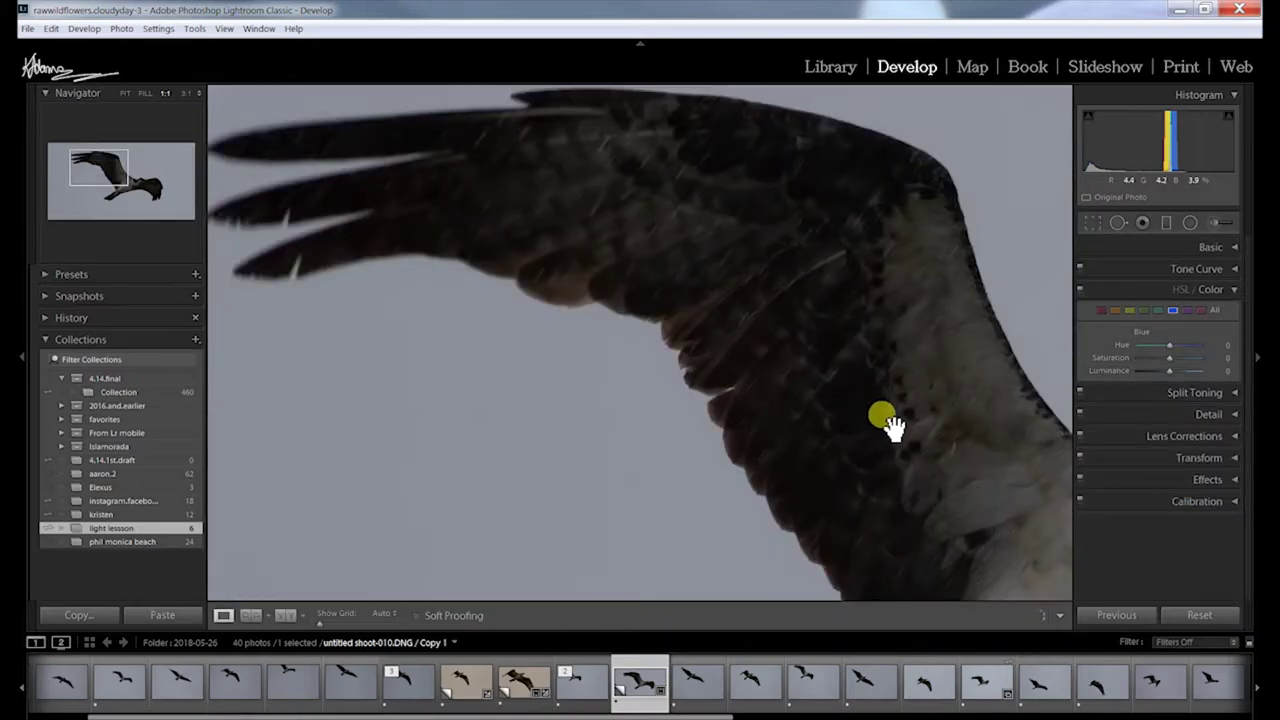
# Step: Refine the crop by trimming the photo's left and bottom edges and leaving more sky above the osprey, and apply it
pyautogui.click(125, 93)
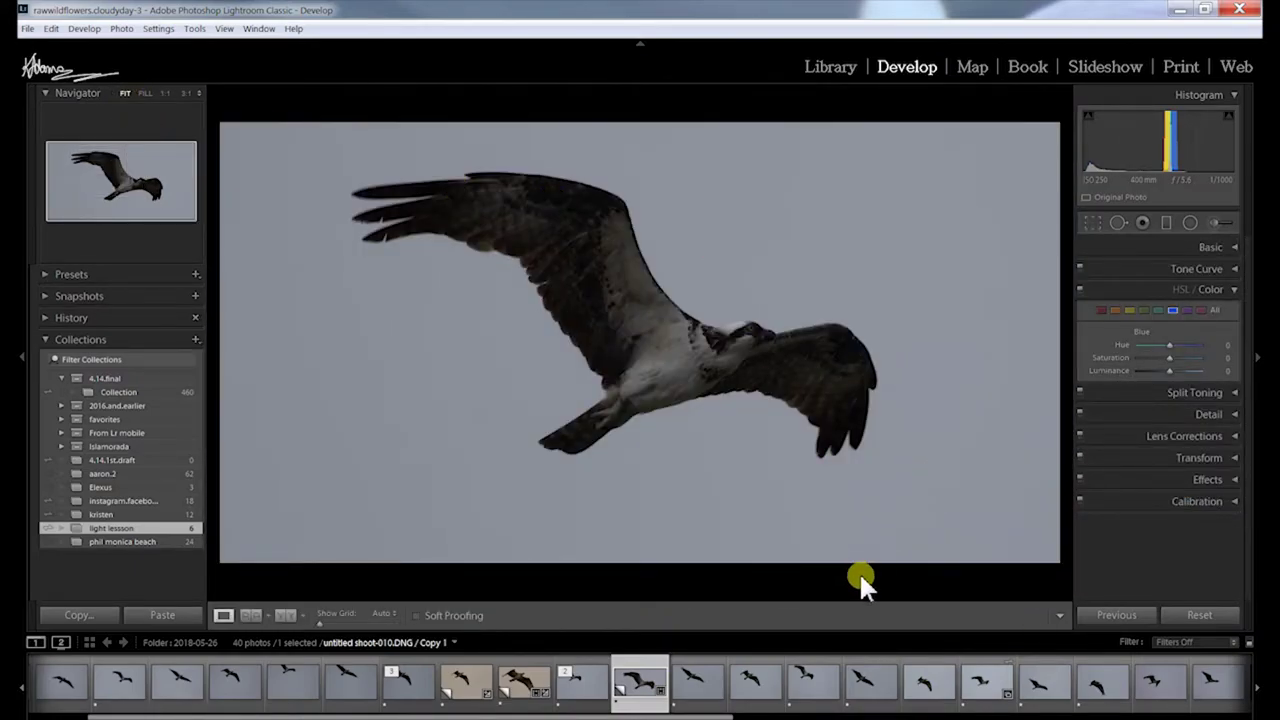
pyautogui.click(1094, 222)
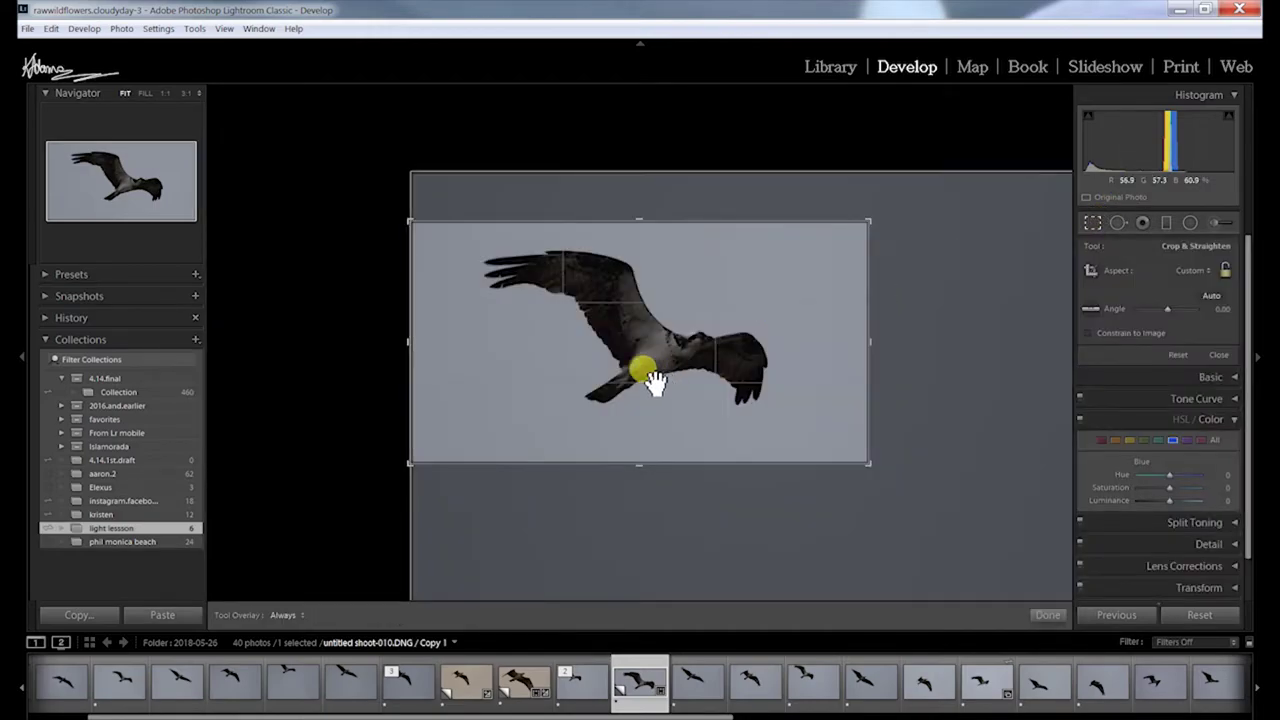
pyautogui.moveTo(410, 342); pyautogui.dragTo(428, 342)
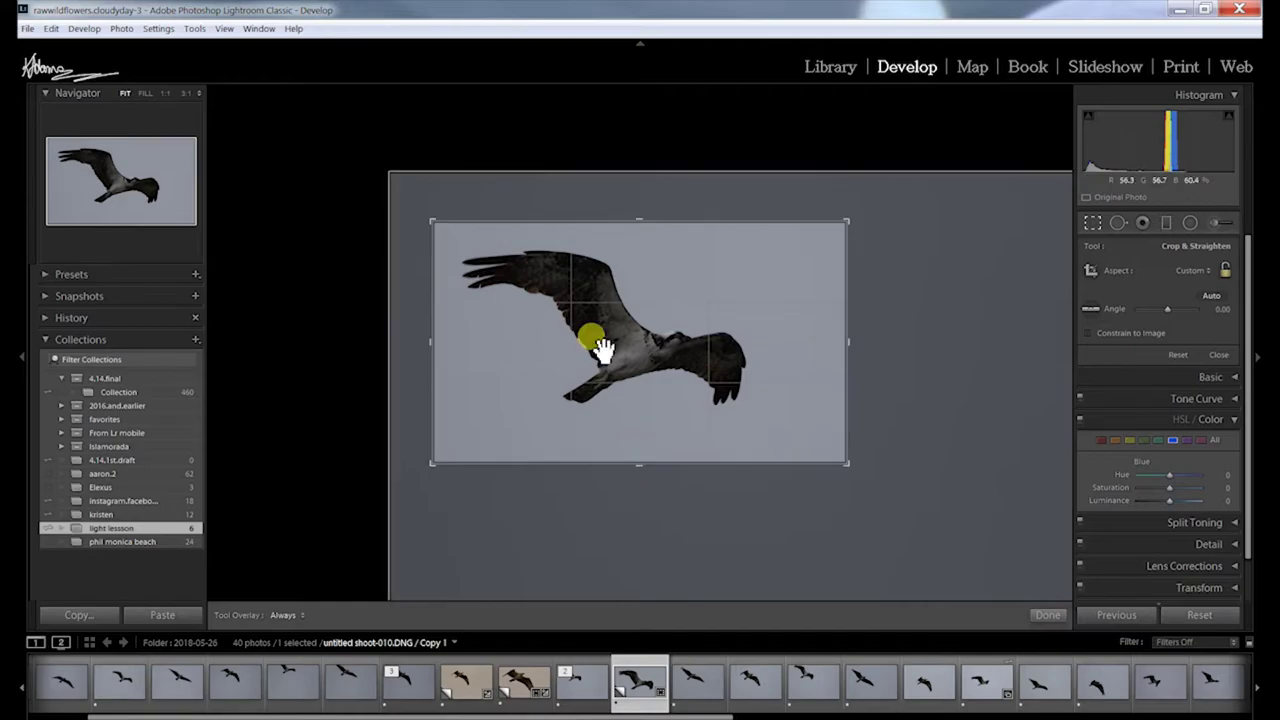
pyautogui.moveTo(636, 216); pyautogui.dragTo(639, 230)
pyautogui.moveTo(640, 220); pyautogui.dragTo(640, 200)
pyautogui.moveTo(640, 468); pyautogui.dragTo(637, 449)
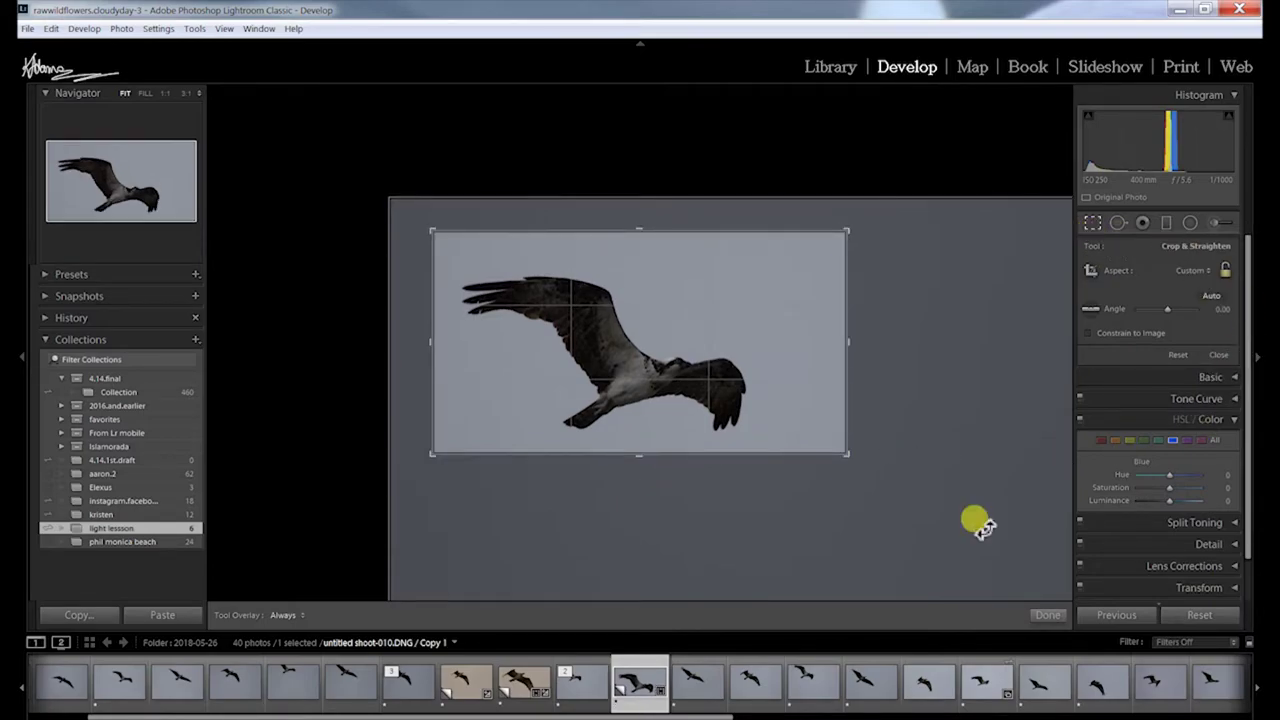
pyautogui.click(1047, 615)
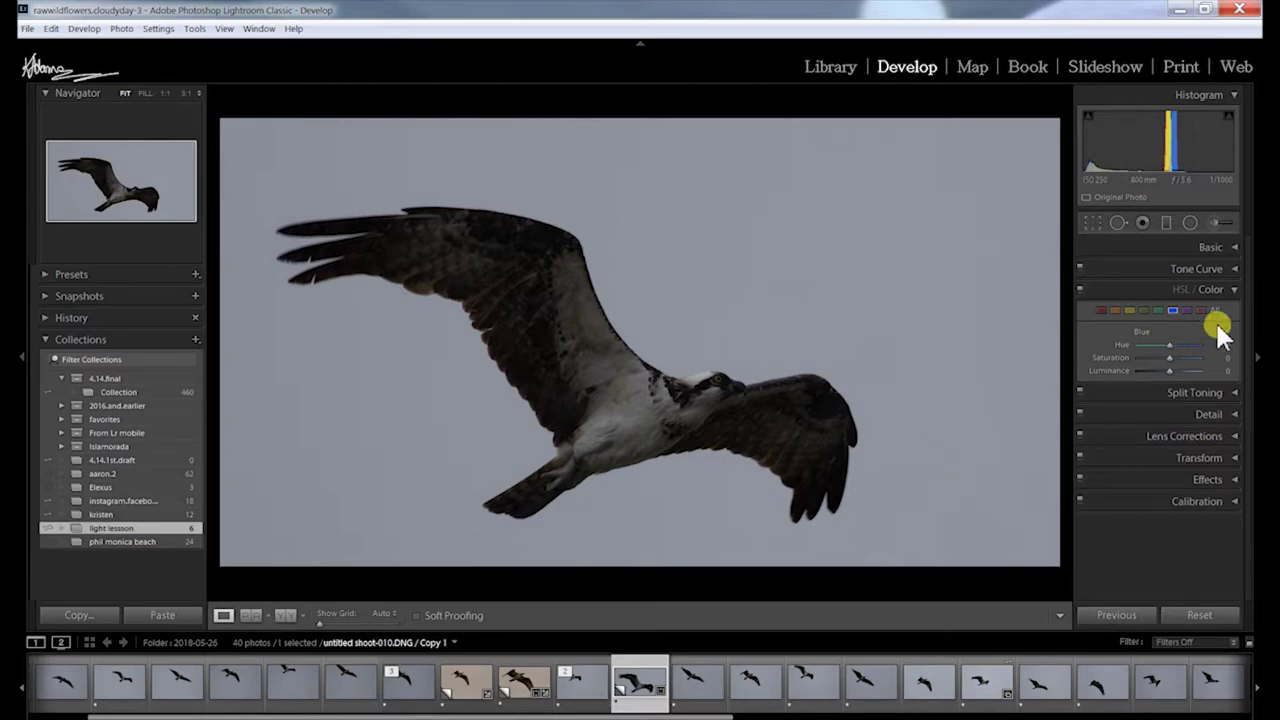
# Step: Remove chromatic aberration, enable the lens profile corrections for the osprey photo, and check the bird at full magnification
pyautogui.click(1236, 290)
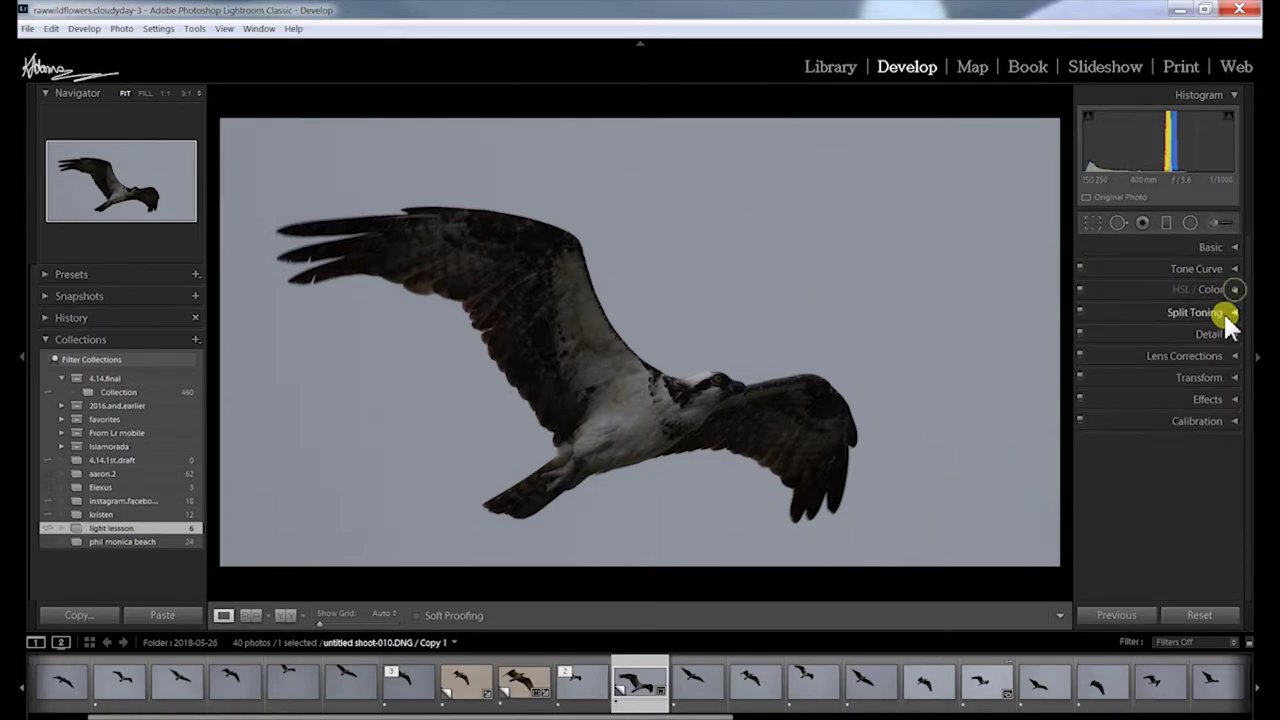
pyautogui.click(1235, 357)
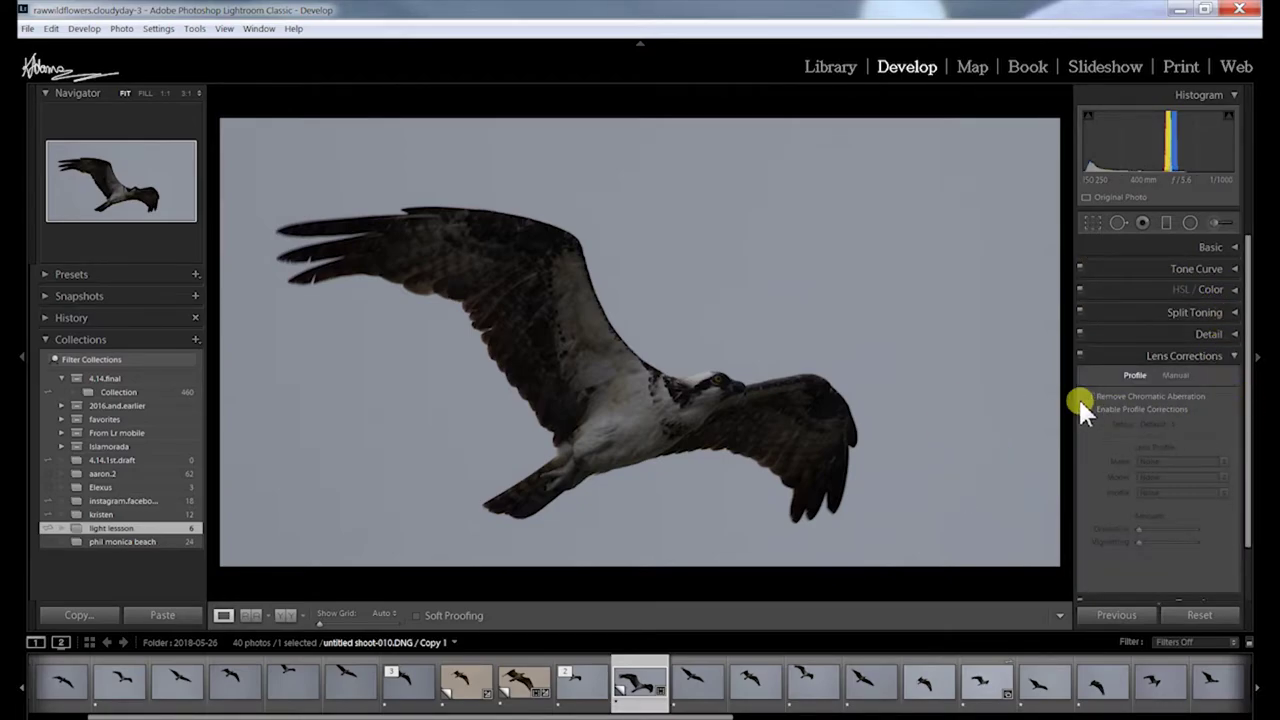
pyautogui.click(810, 485)
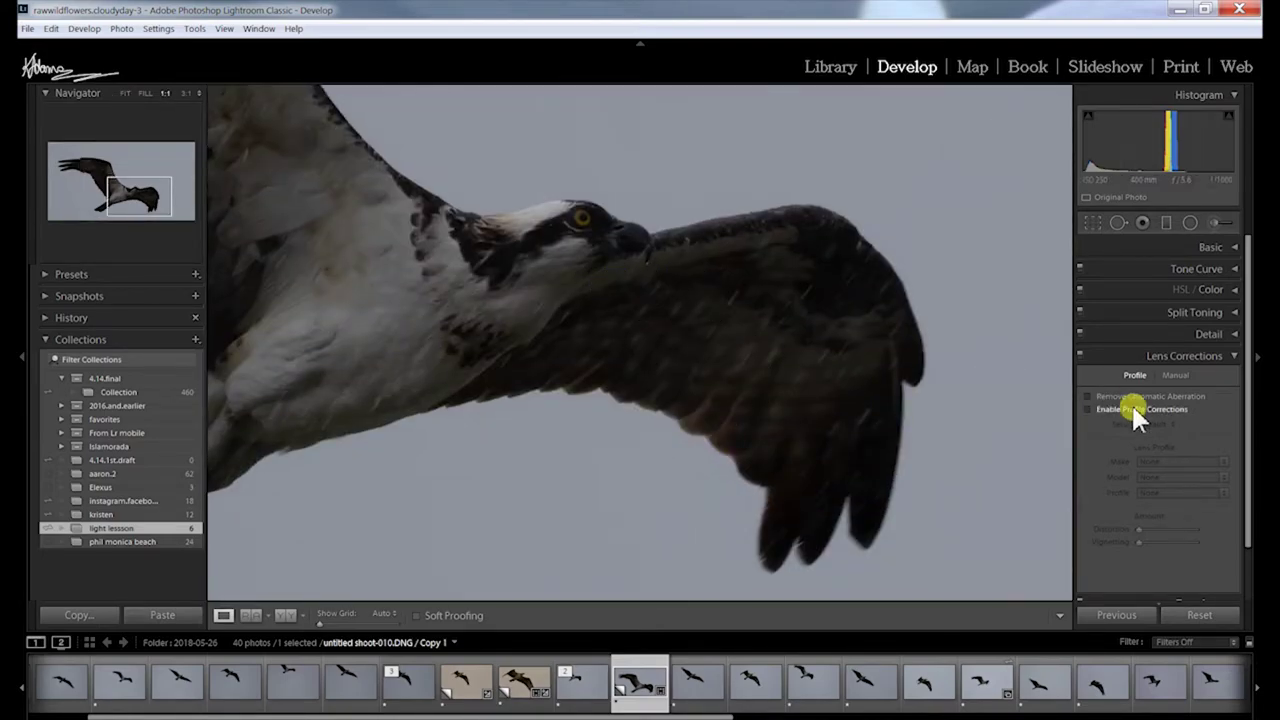
pyautogui.click(1088, 411)
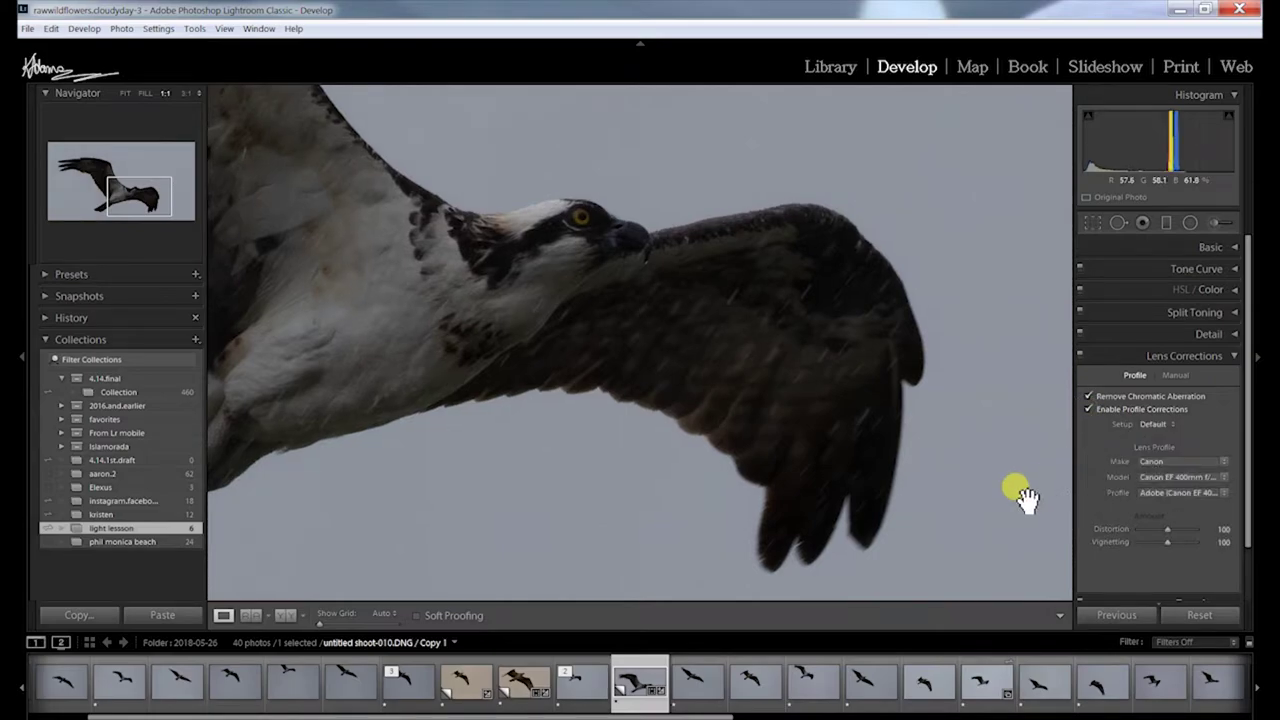
pyautogui.click(537, 313)
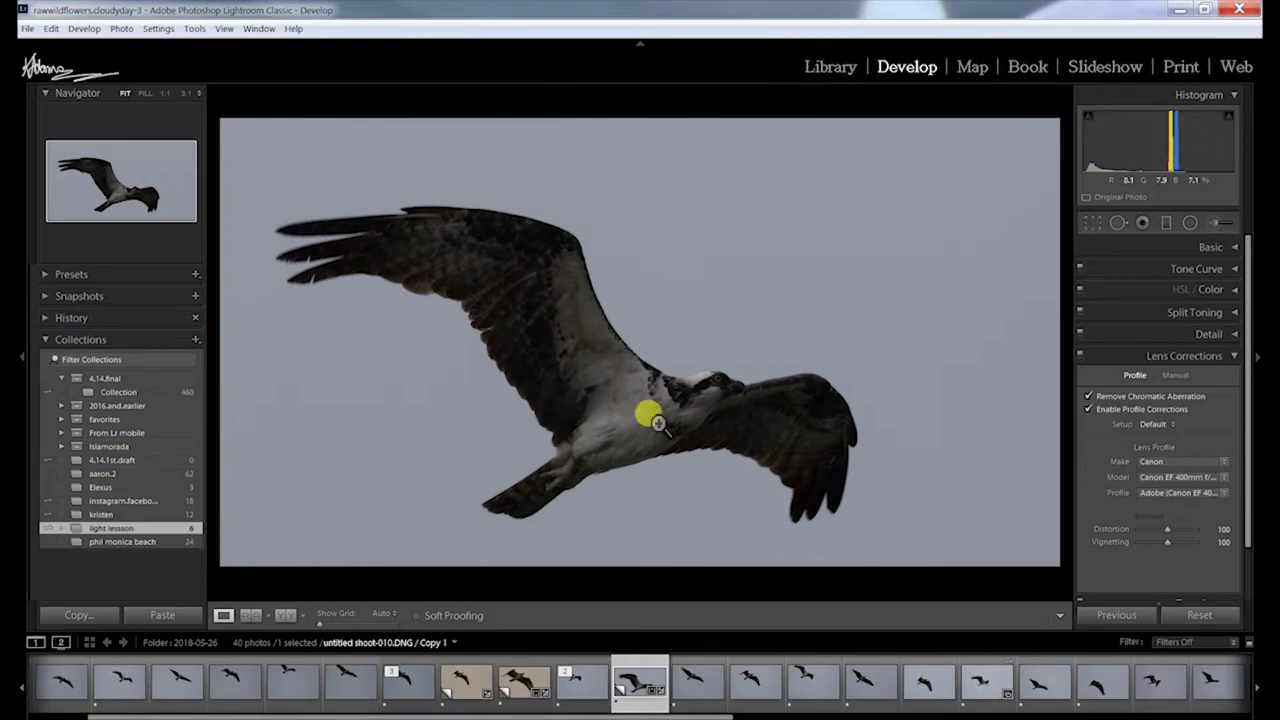
pyautogui.click(734, 419)
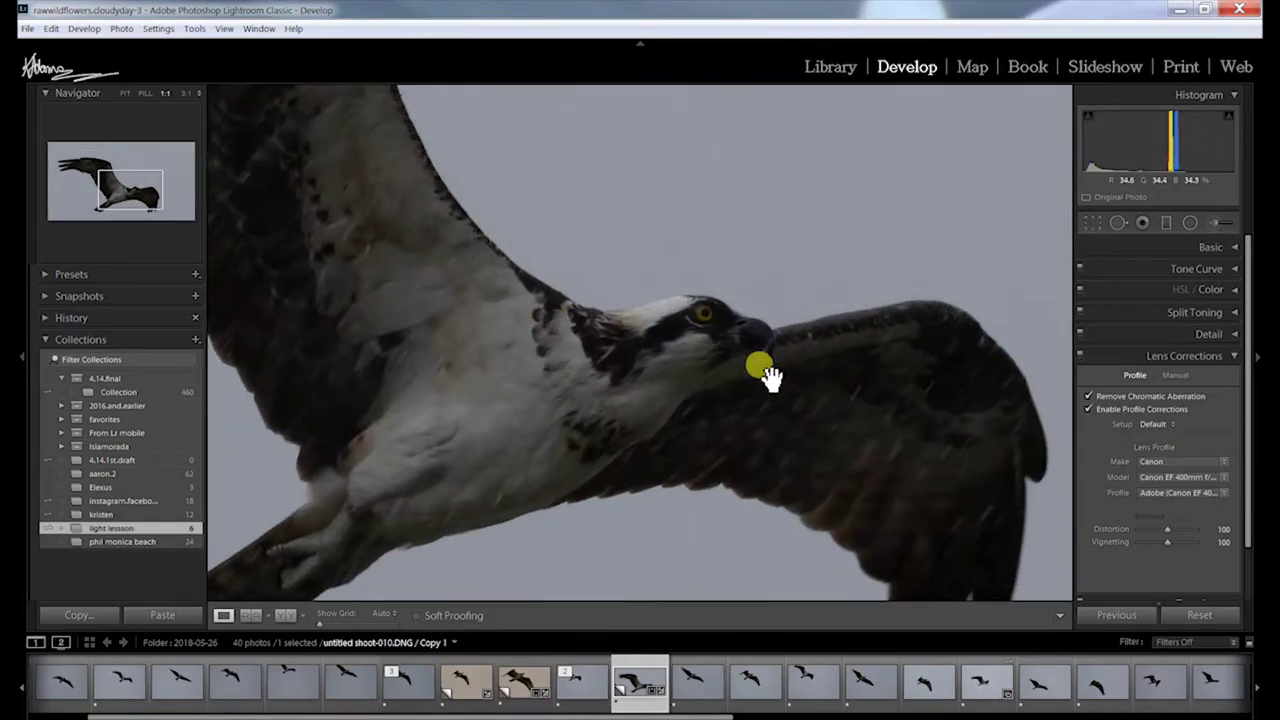
pyautogui.click(628, 408)
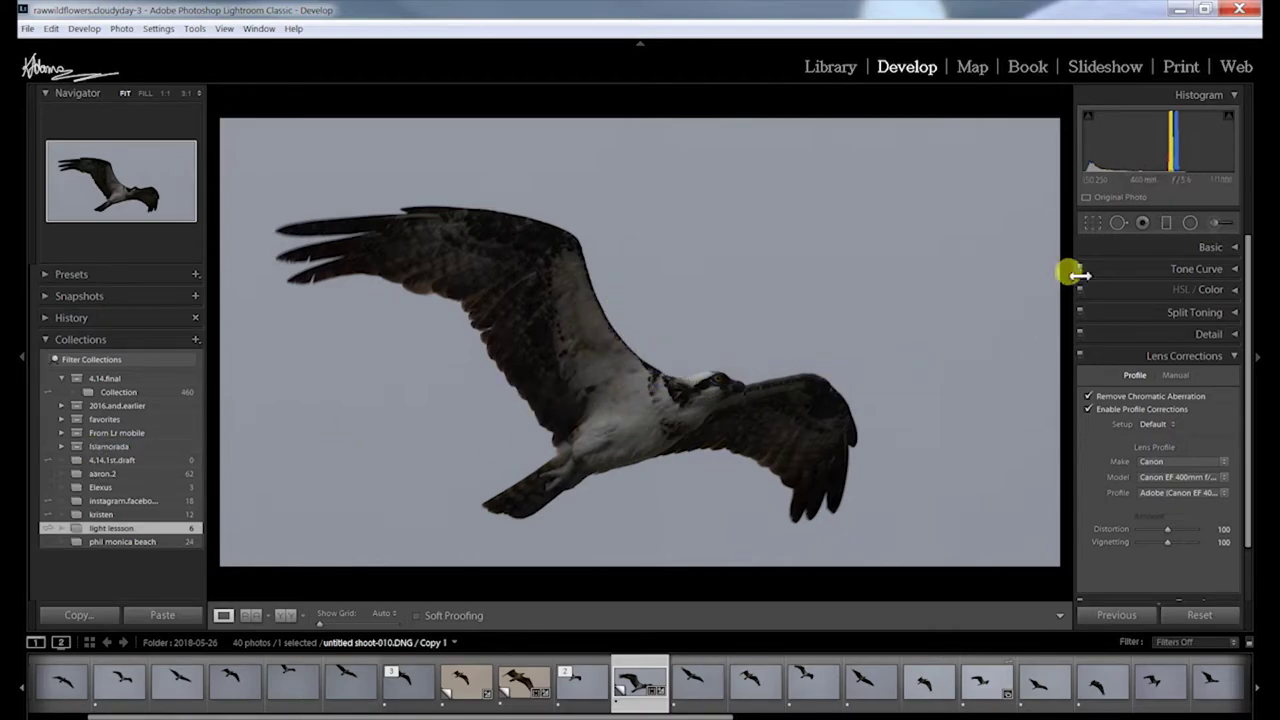
pyautogui.click(1228, 353)
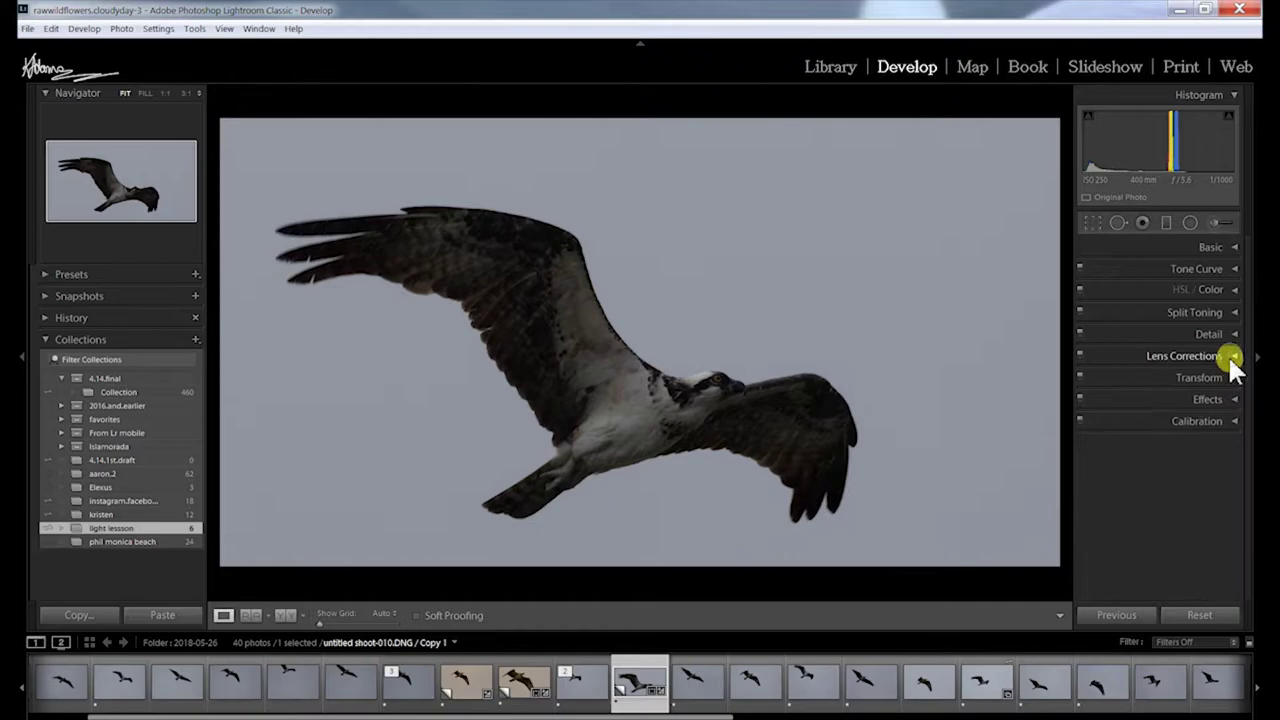
# Step: Set the photo's white balance to Cloudy and raise its contrast to +14
pyautogui.click(1236, 252)
pyautogui.click(1205, 316)
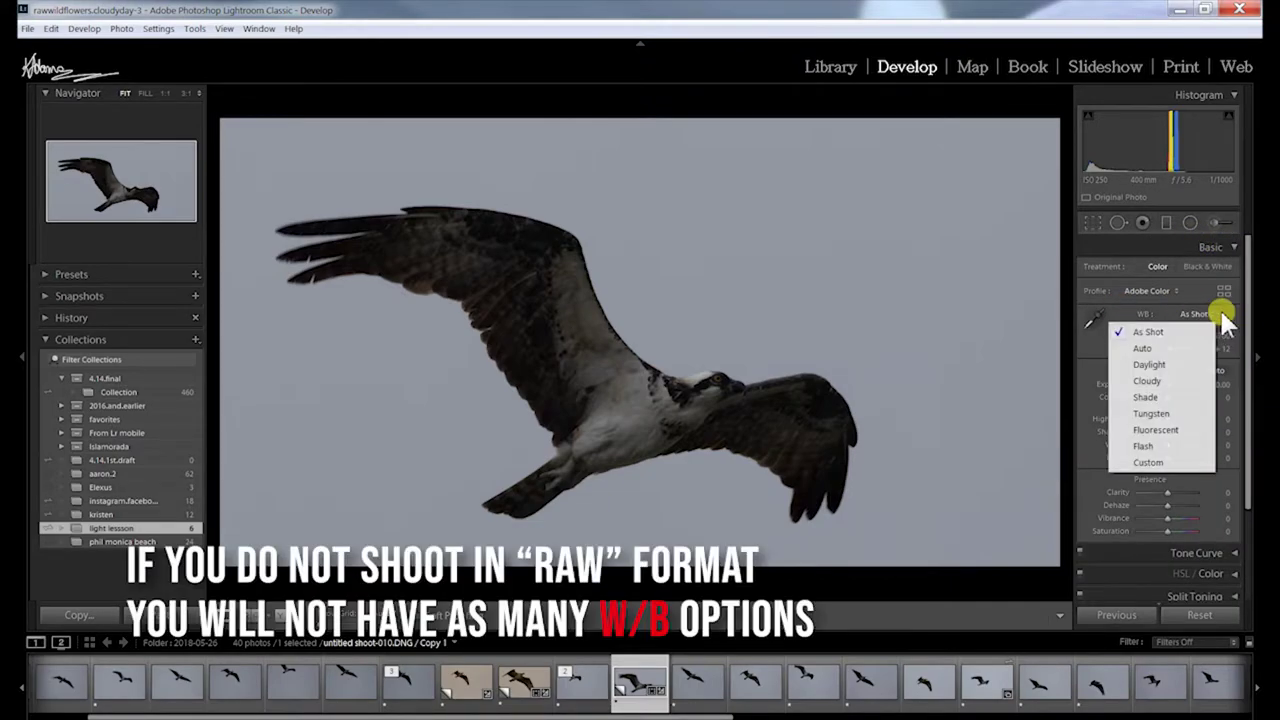
pyautogui.click(1160, 382)
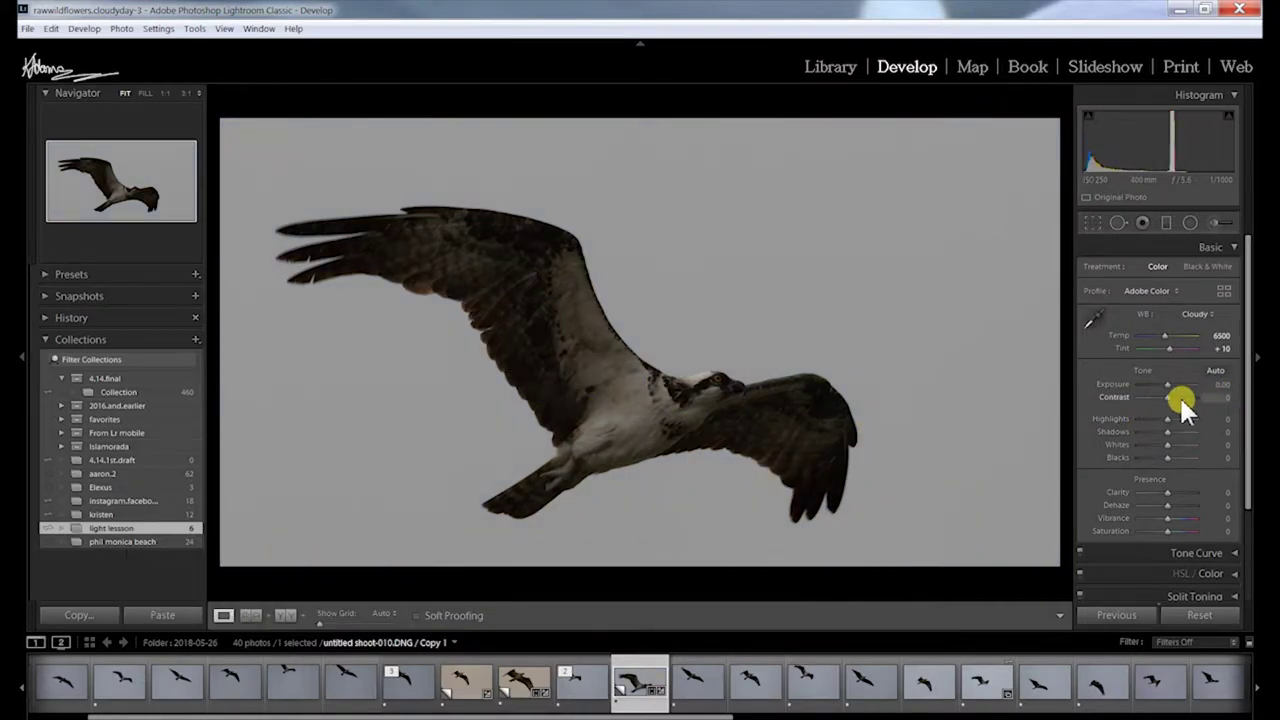
pyautogui.moveTo(1165, 400); pyautogui.dragTo(1173, 400)
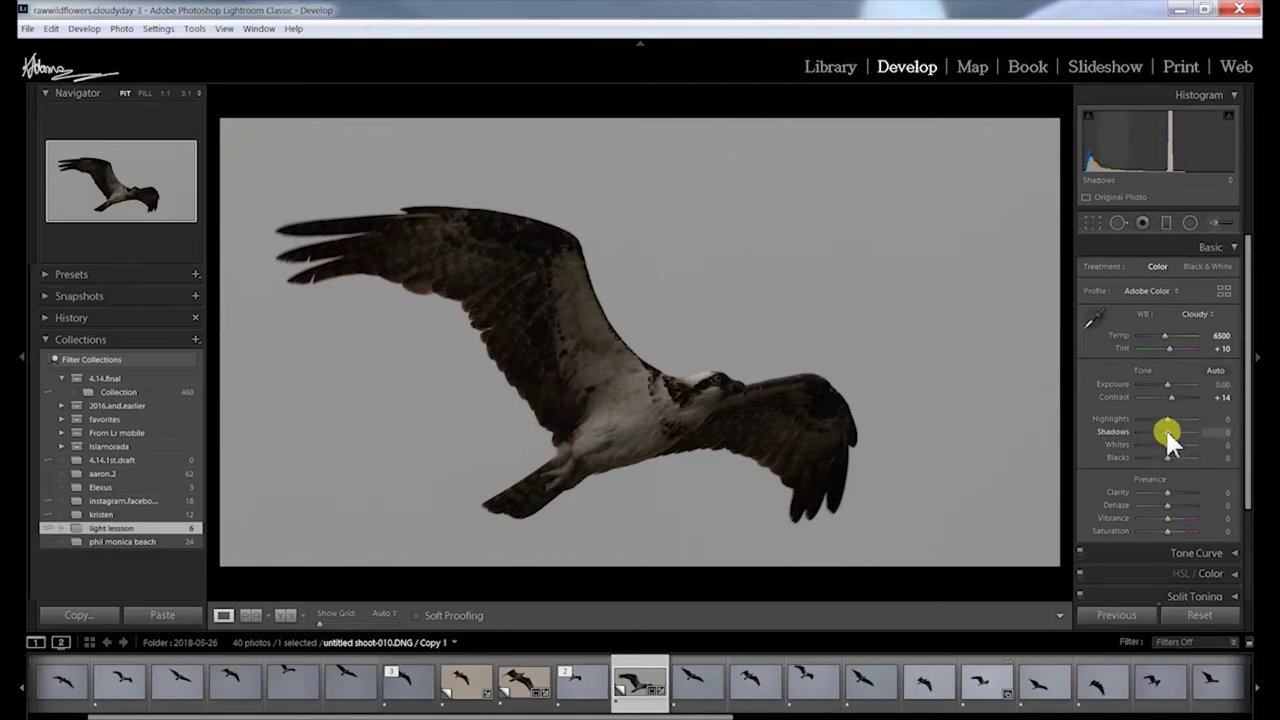
# Step: Lift the photo's shadows to +17 to bring out detail in the osprey's dark feathers
pyautogui.moveTo(1173, 434); pyautogui.dragTo(1172, 436)
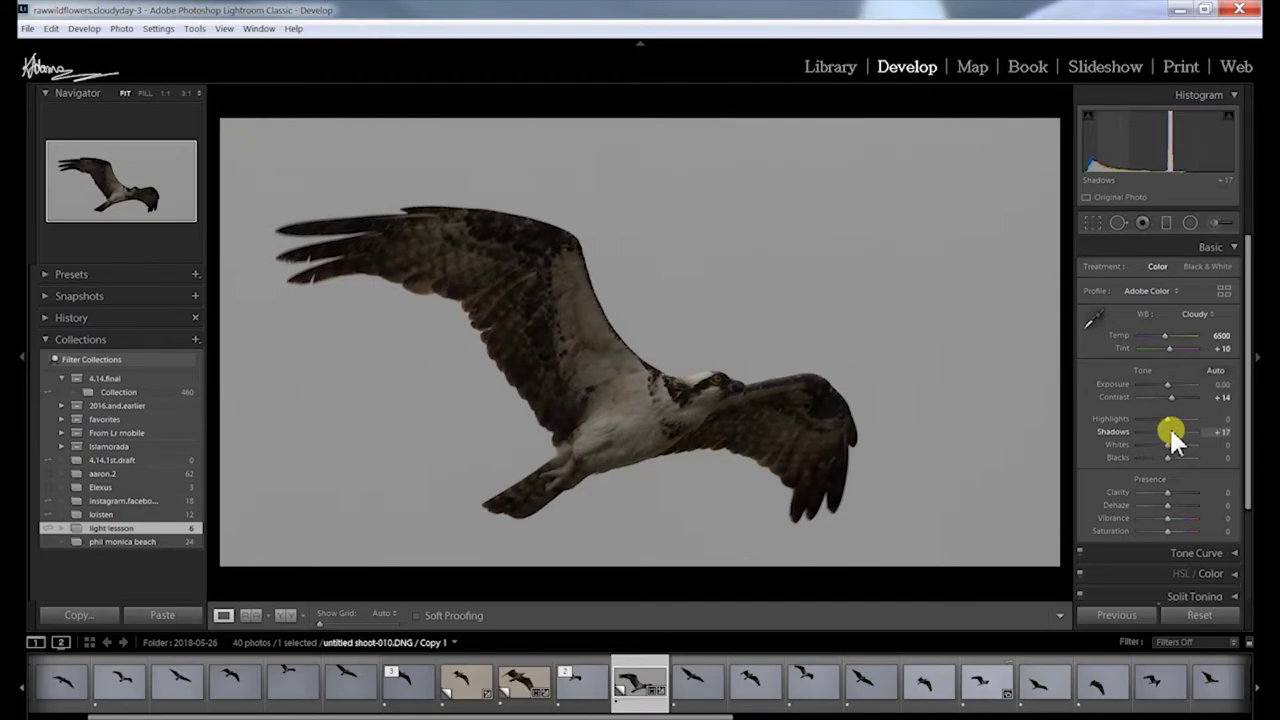
pyautogui.moveTo(1172, 436); pyautogui.dragTo(1176, 434)
pyautogui.moveTo(1173, 433); pyautogui.dragTo(1170, 434)
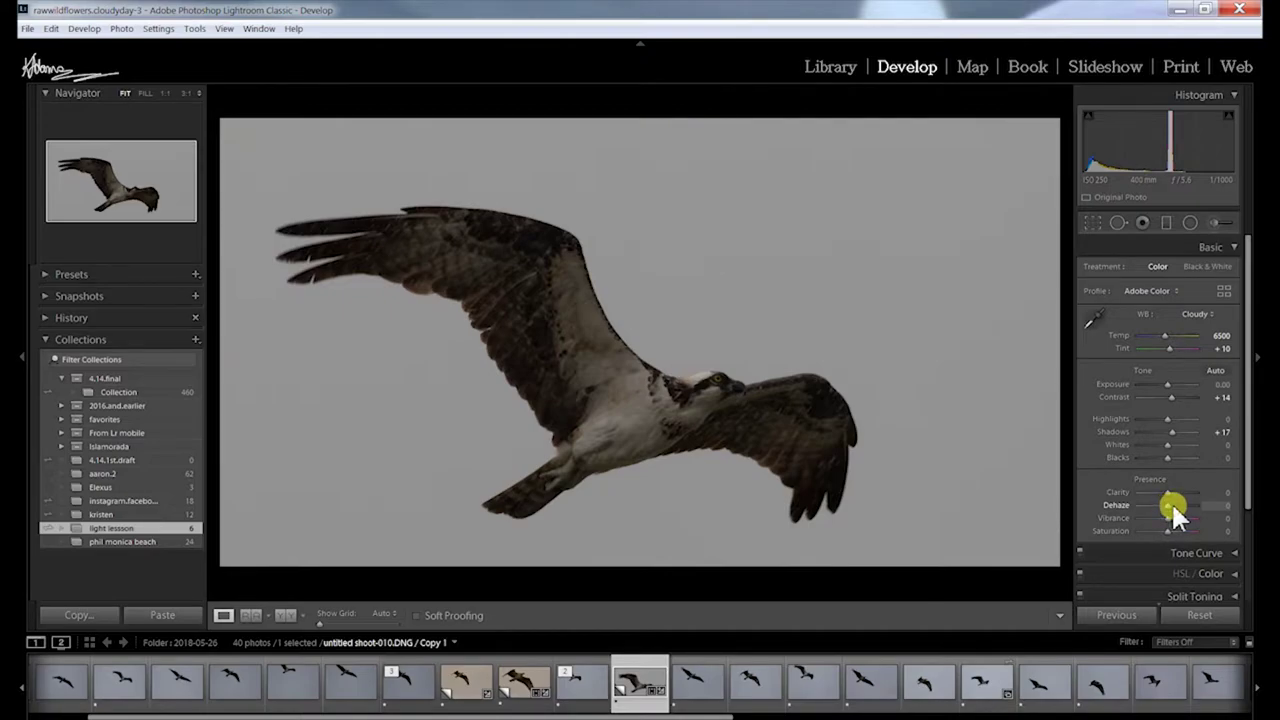
# Step: Set Dehaze to +19 and Vibrance to +14 for the osprey photo
pyautogui.moveTo(1168, 506); pyautogui.dragTo(1174, 507)
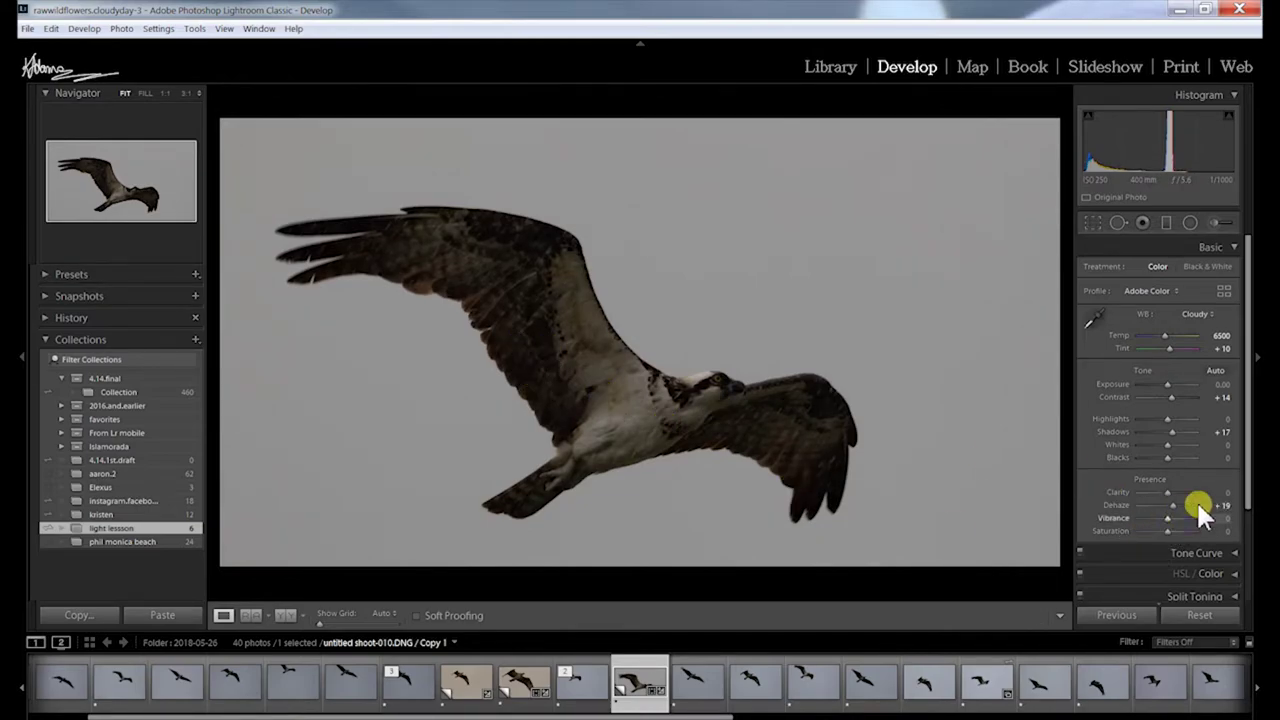
pyautogui.moveTo(1167, 518); pyautogui.dragTo(1168, 518)
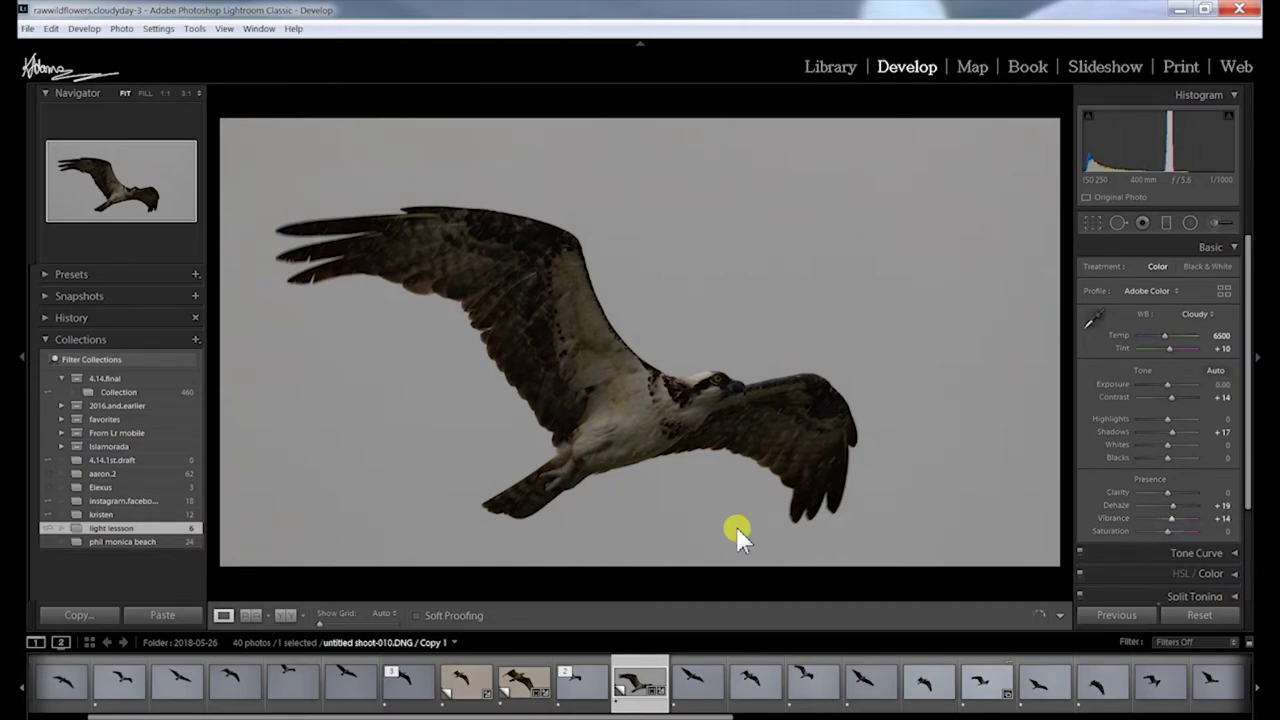
pyautogui.click(1228, 247)
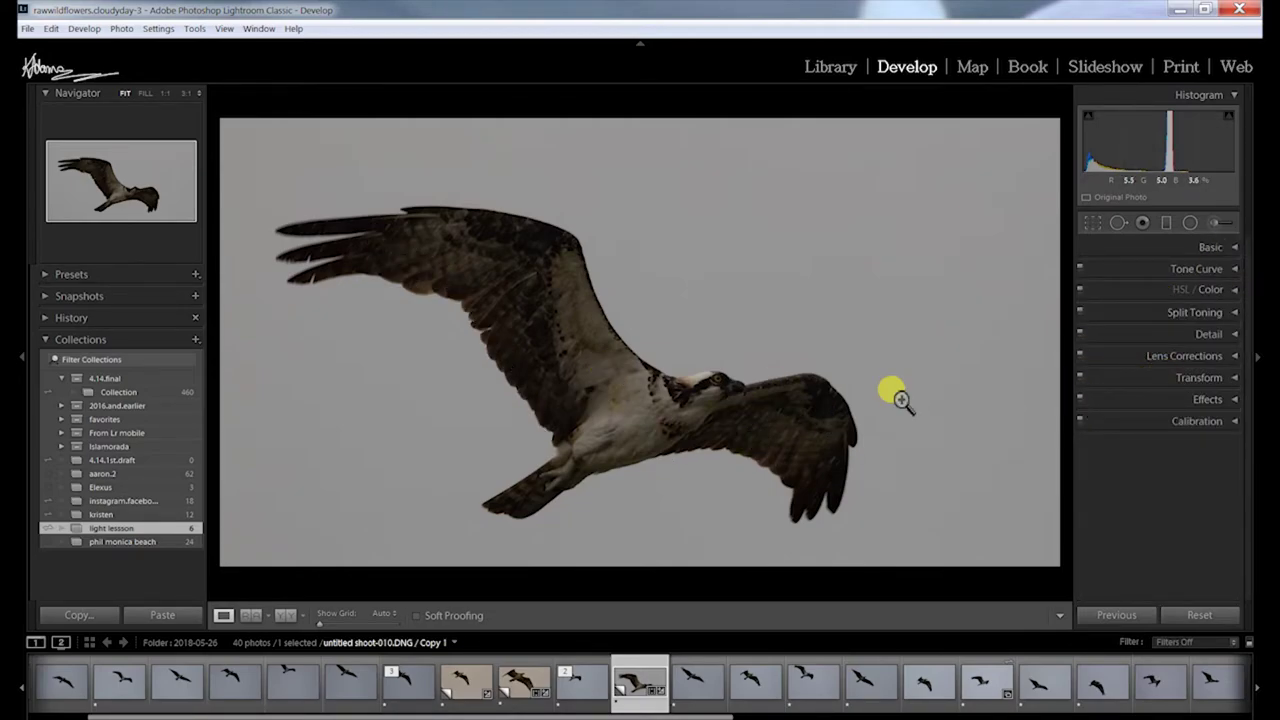
# Step: Set luminance noise reduction to 31 and sharpen the photo with masking 11 and amount 63
pyautogui.click(1236, 336)
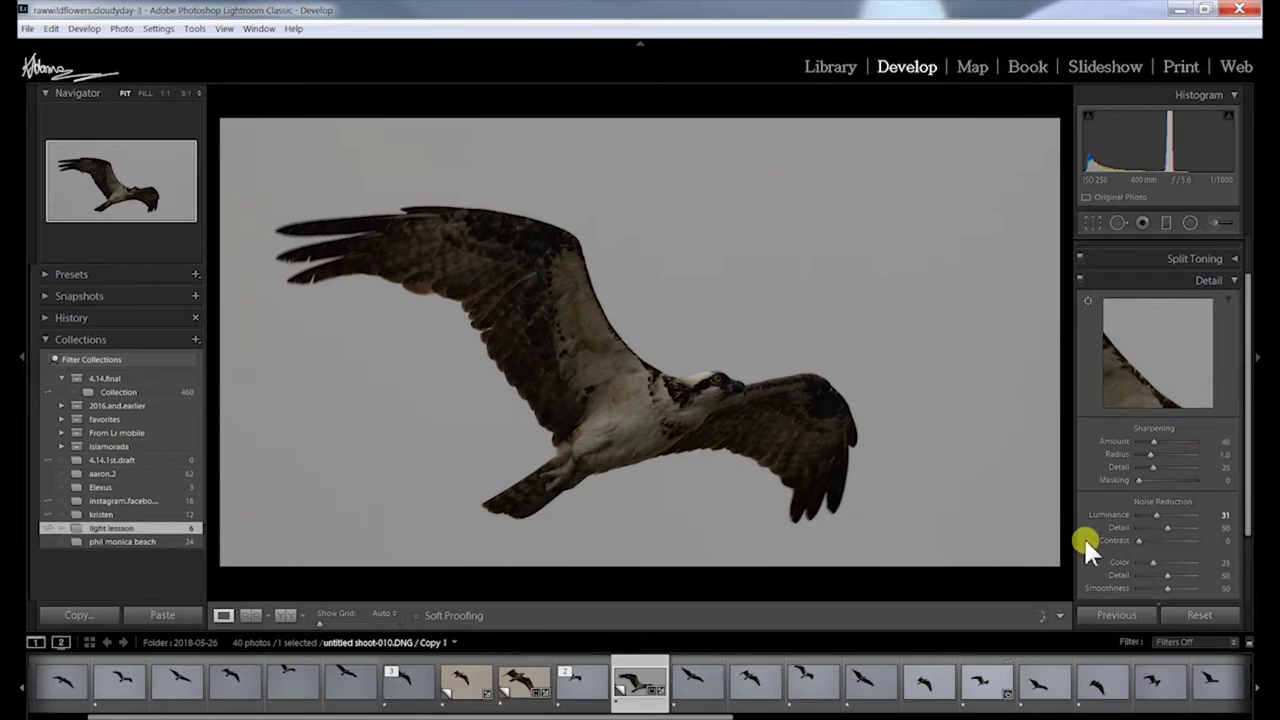
pyautogui.press('alt')
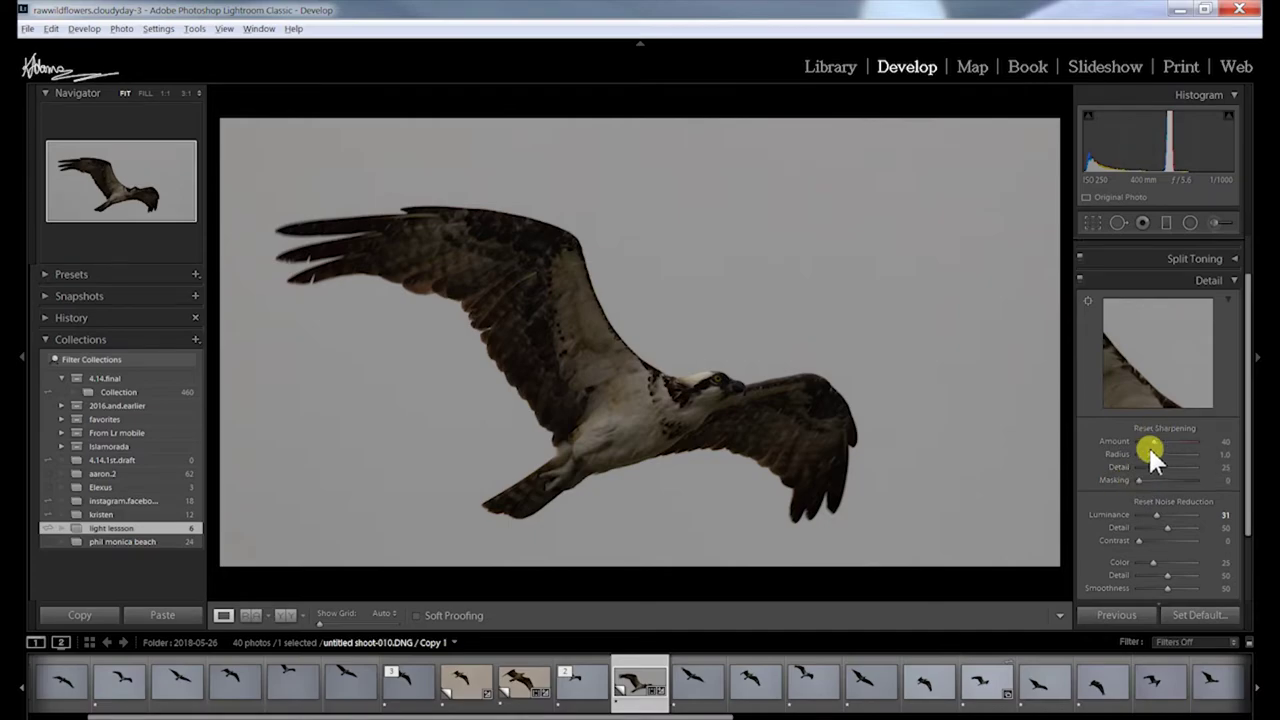
pyautogui.moveTo(1138, 477); pyautogui.dragTo(1095, 430)
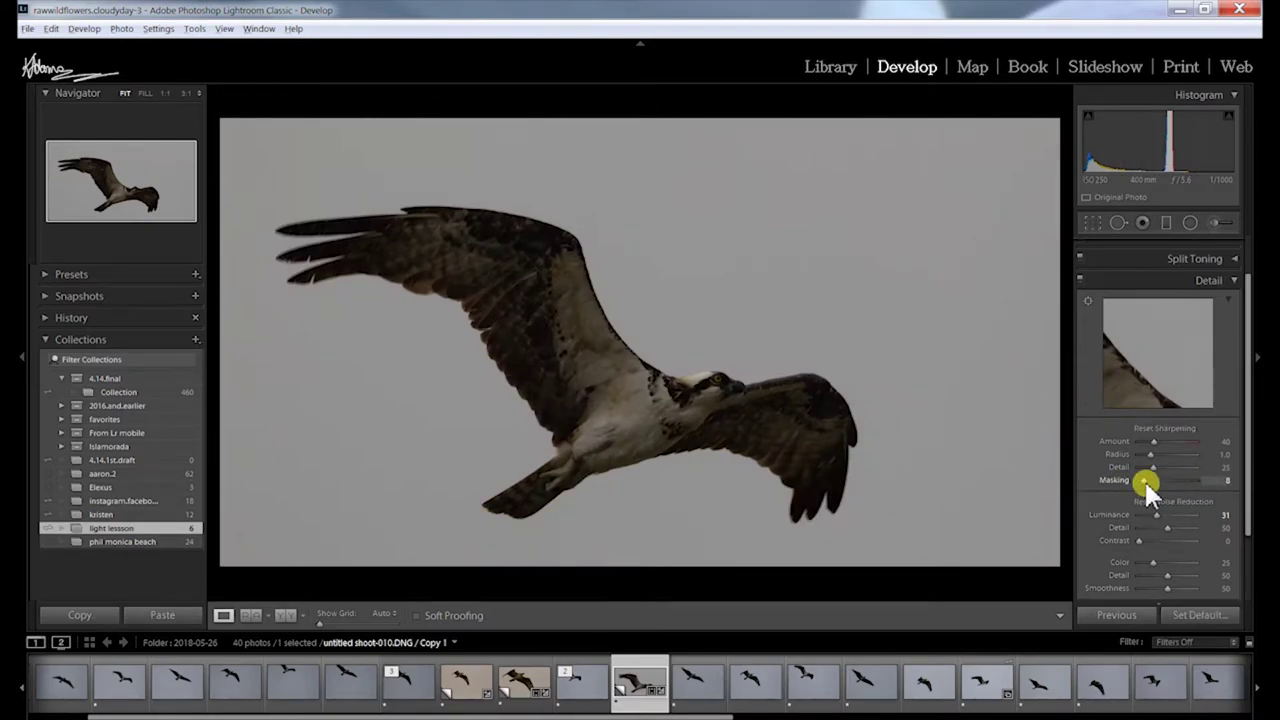
pyautogui.moveTo(1140, 476); pyautogui.dragTo(1144, 474)
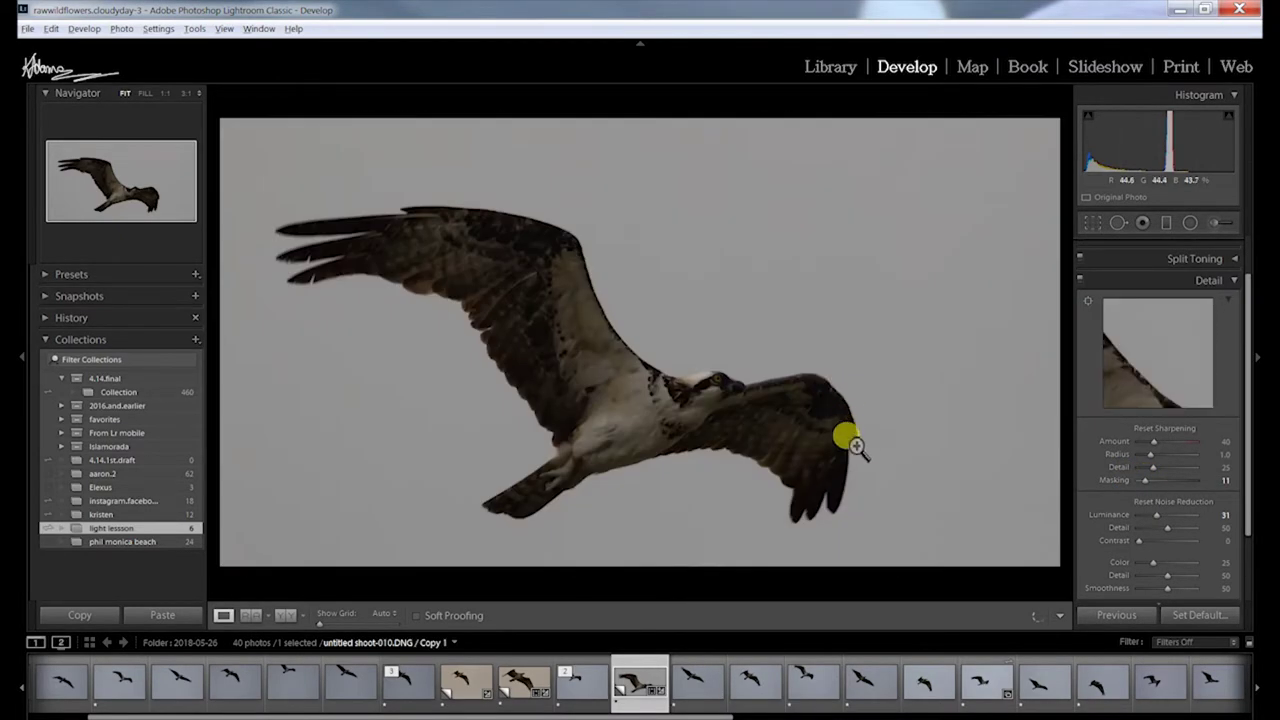
pyautogui.press('alt')
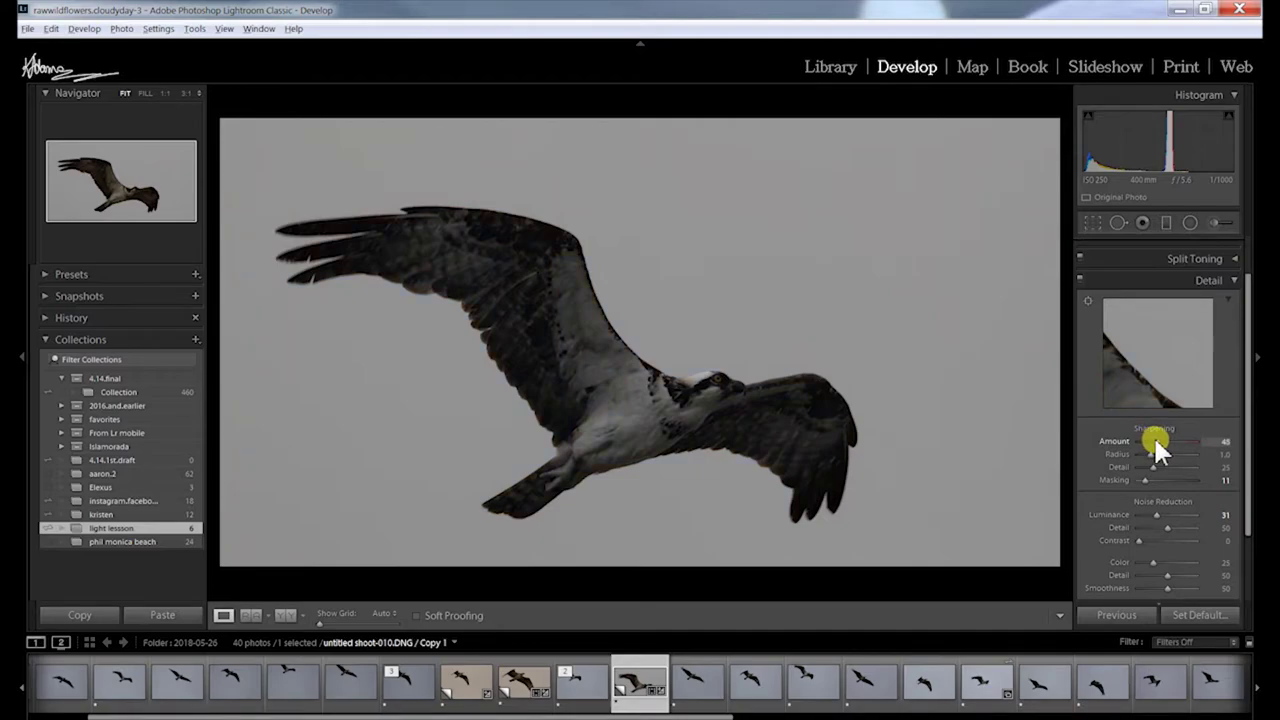
pyautogui.moveTo(1156, 434); pyautogui.dragTo(1163, 434)
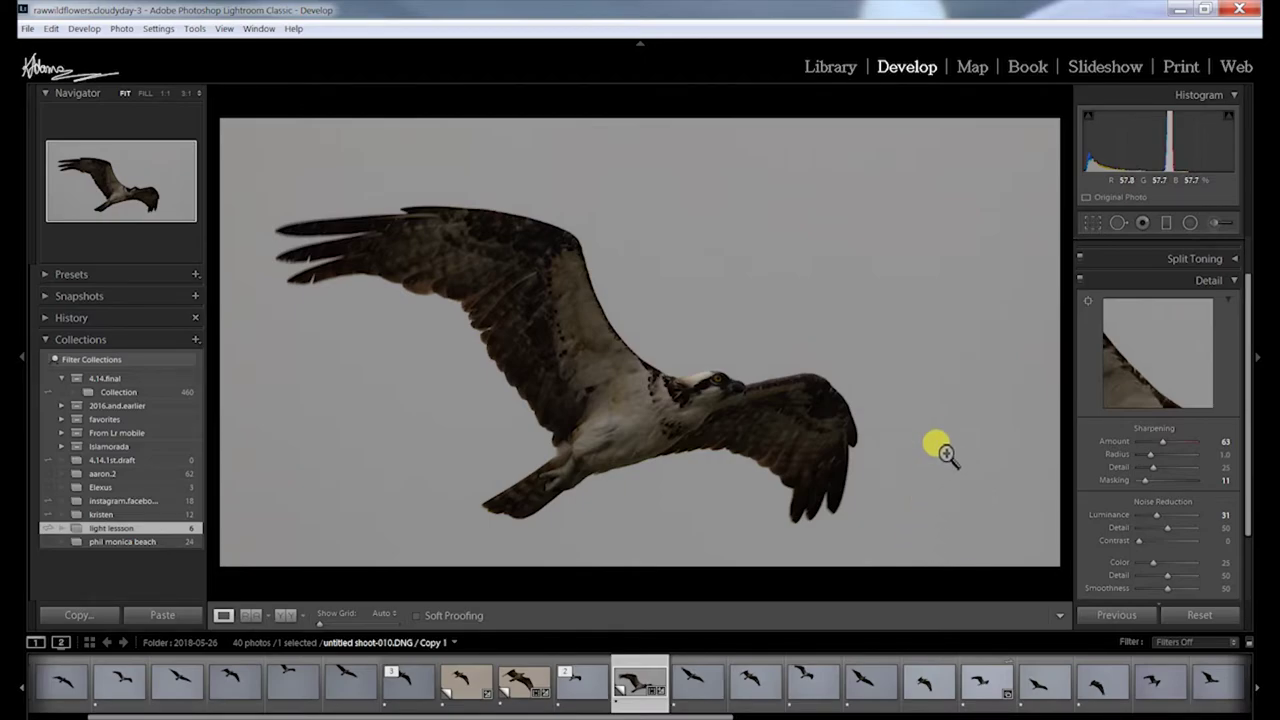
# Step: Open the edited virtual copy in Adobe Photoshop CC 2018 and duplicate its Background layer
pyautogui.rightClick(636, 682)
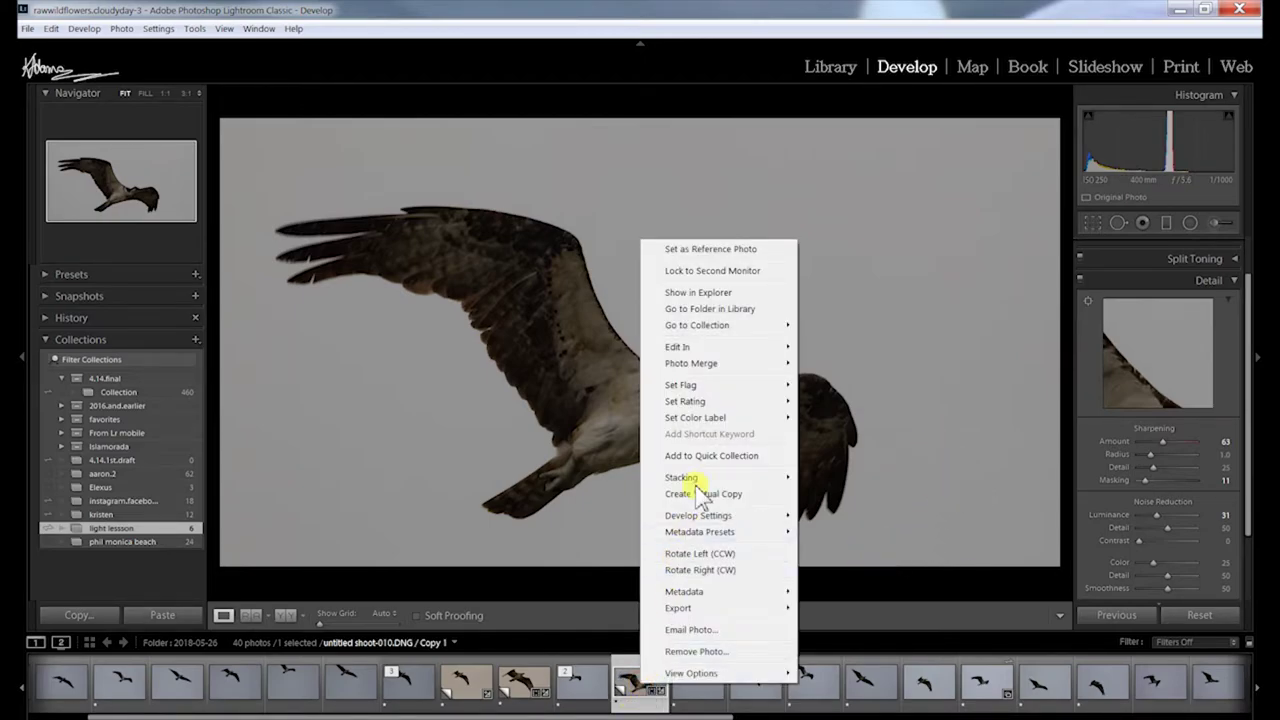
pyautogui.moveTo(708, 346)
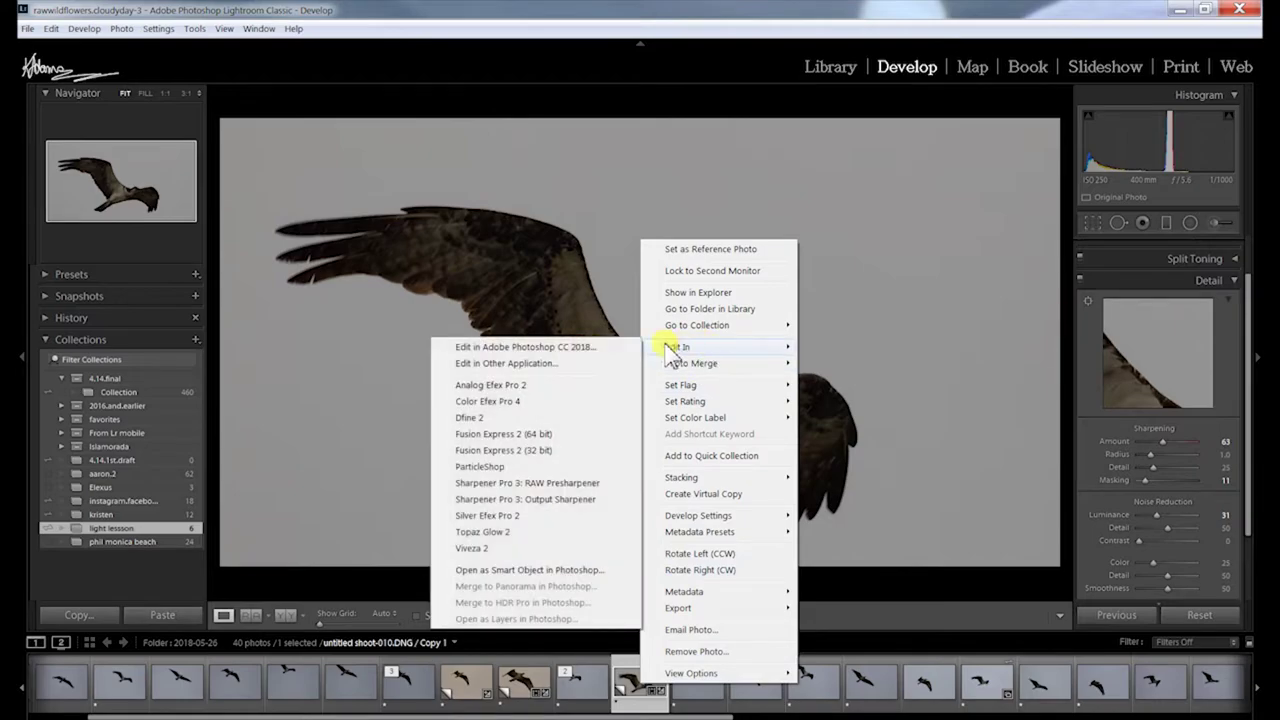
pyautogui.click(550, 348)
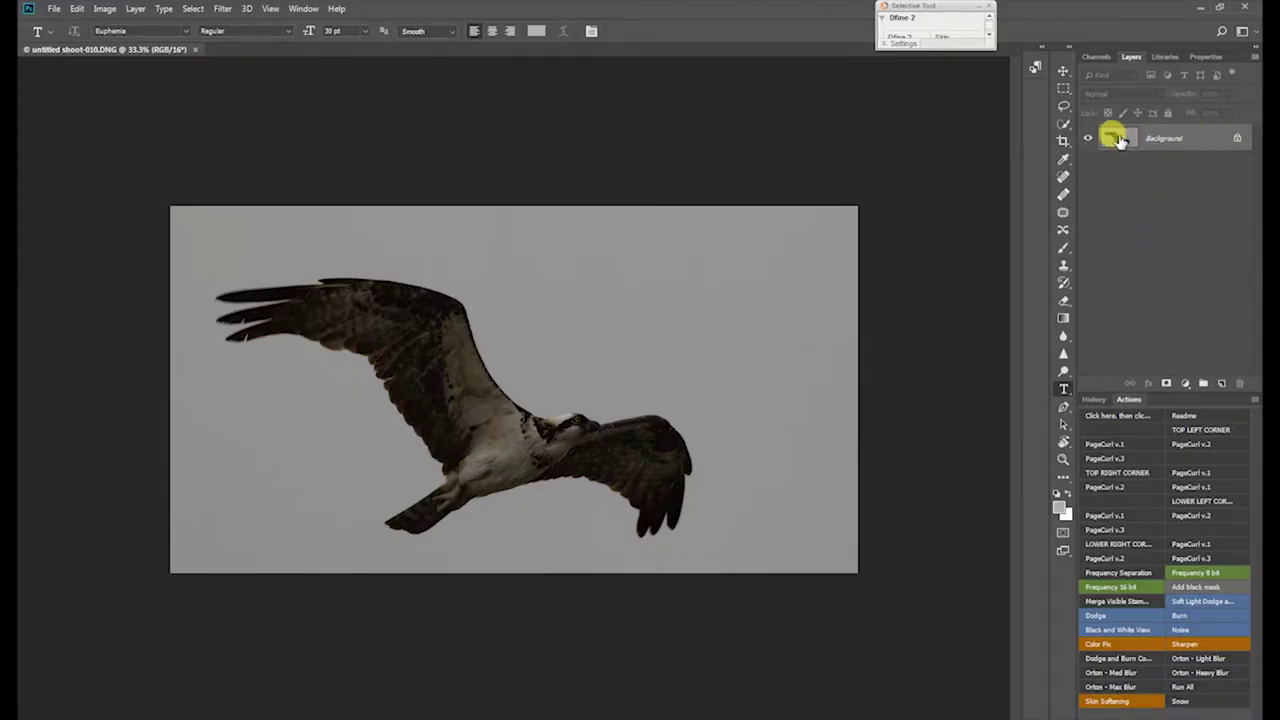
pyautogui.moveTo(1114, 136); pyautogui.dragTo(1221, 383)
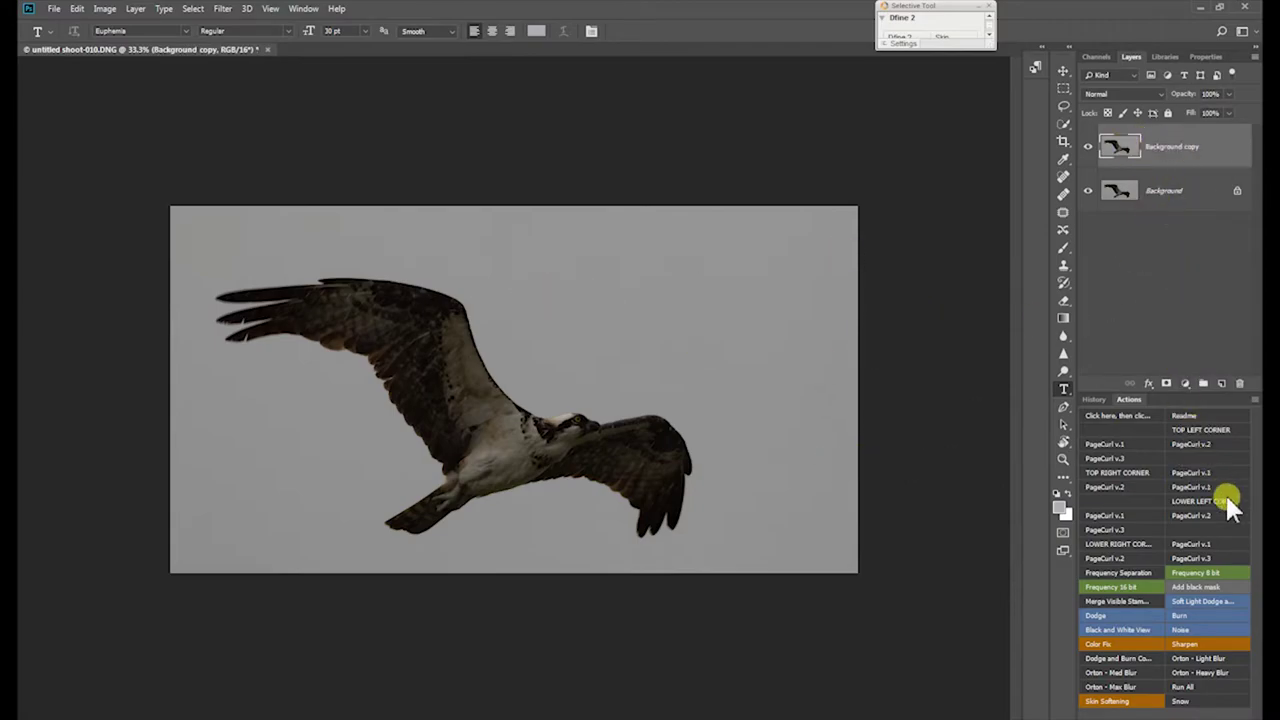
pyautogui.hotkey('ctrl', '0')
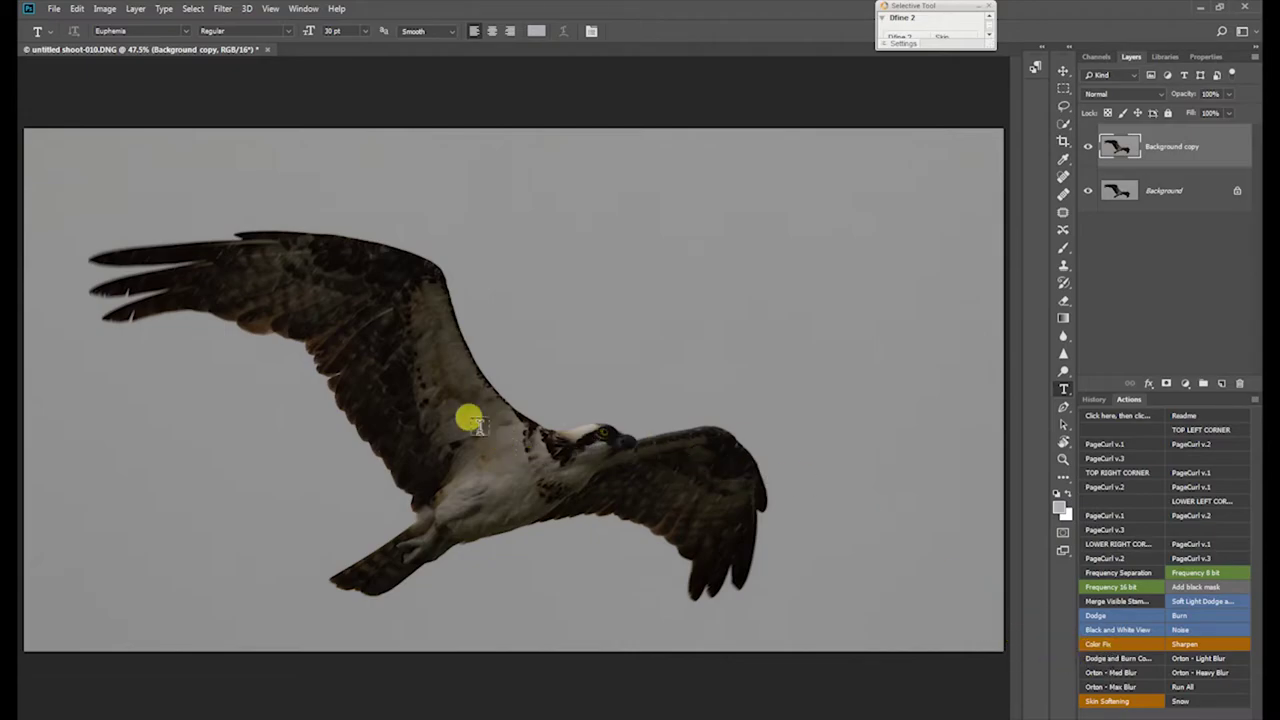
# Step: Run the Dodge and Burn action and delete the layer in its group that turns the photo black and white
pyautogui.press('F2')
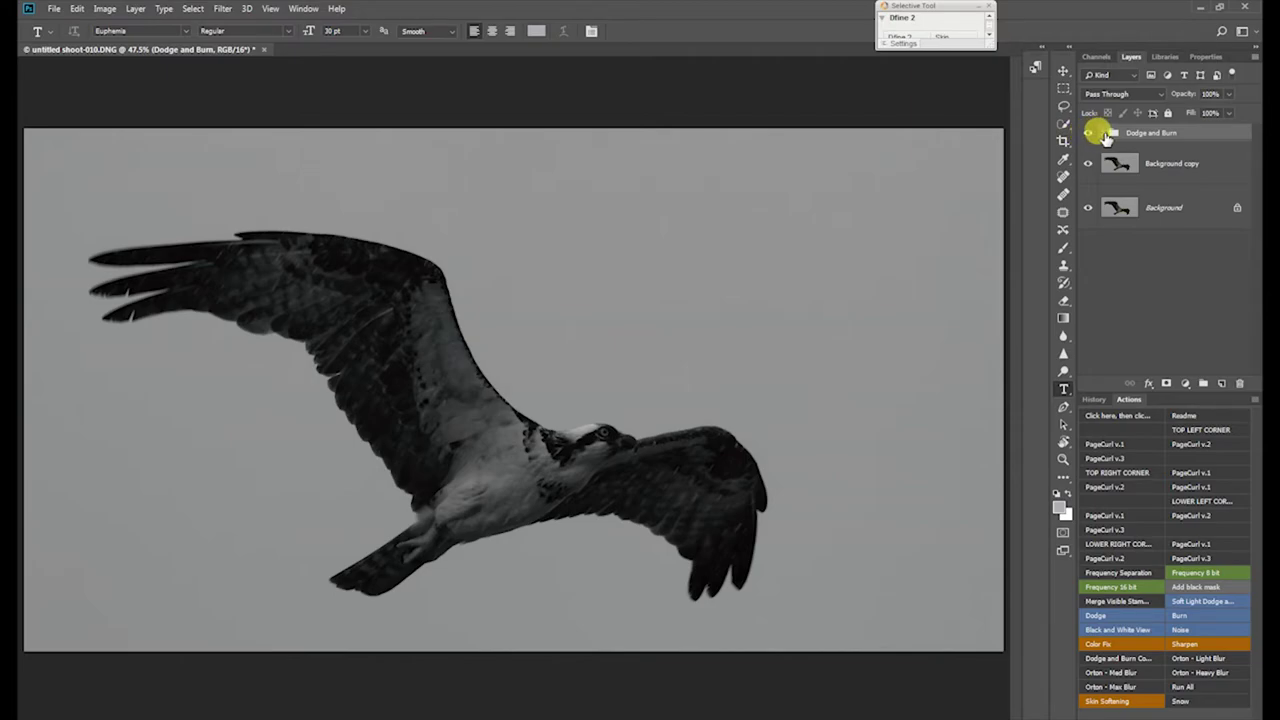
pyautogui.click(1100, 135)
pyautogui.click(1092, 156)
pyautogui.press('Delete')
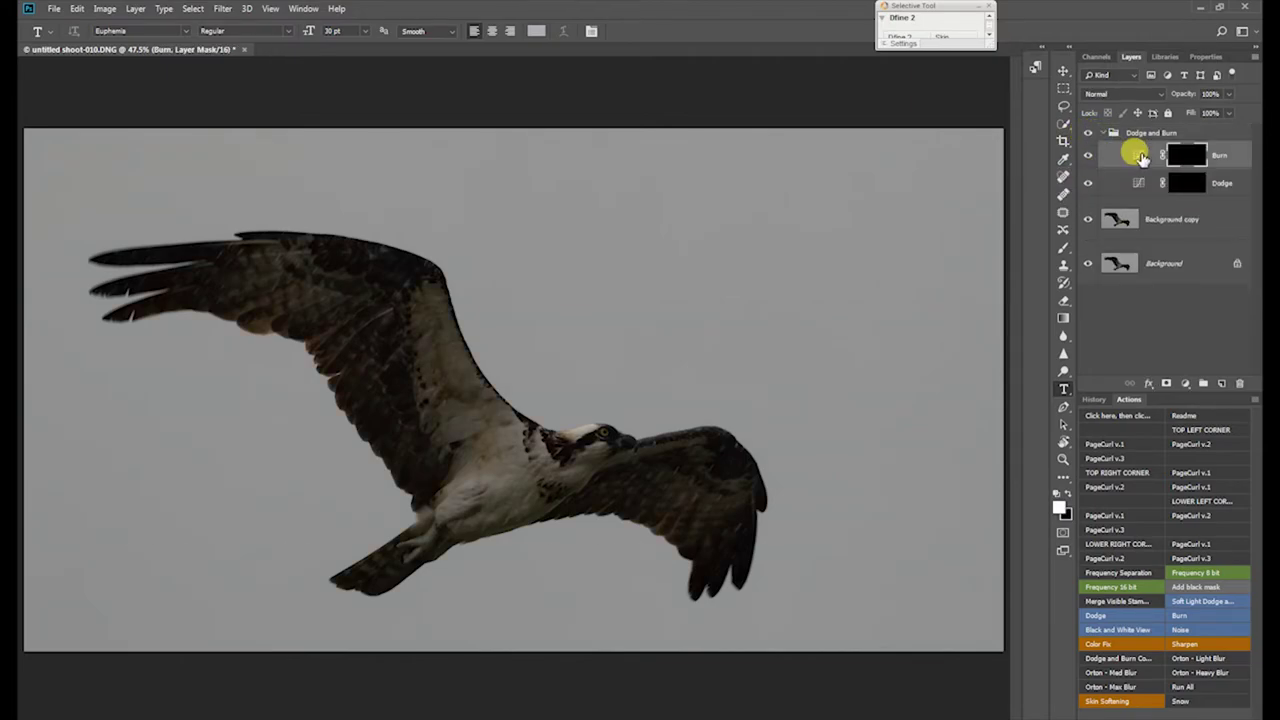
# Step: Examine the curve shapes of the Burn and Dodge adjustment layers
pyautogui.doubleClick(1141, 156)
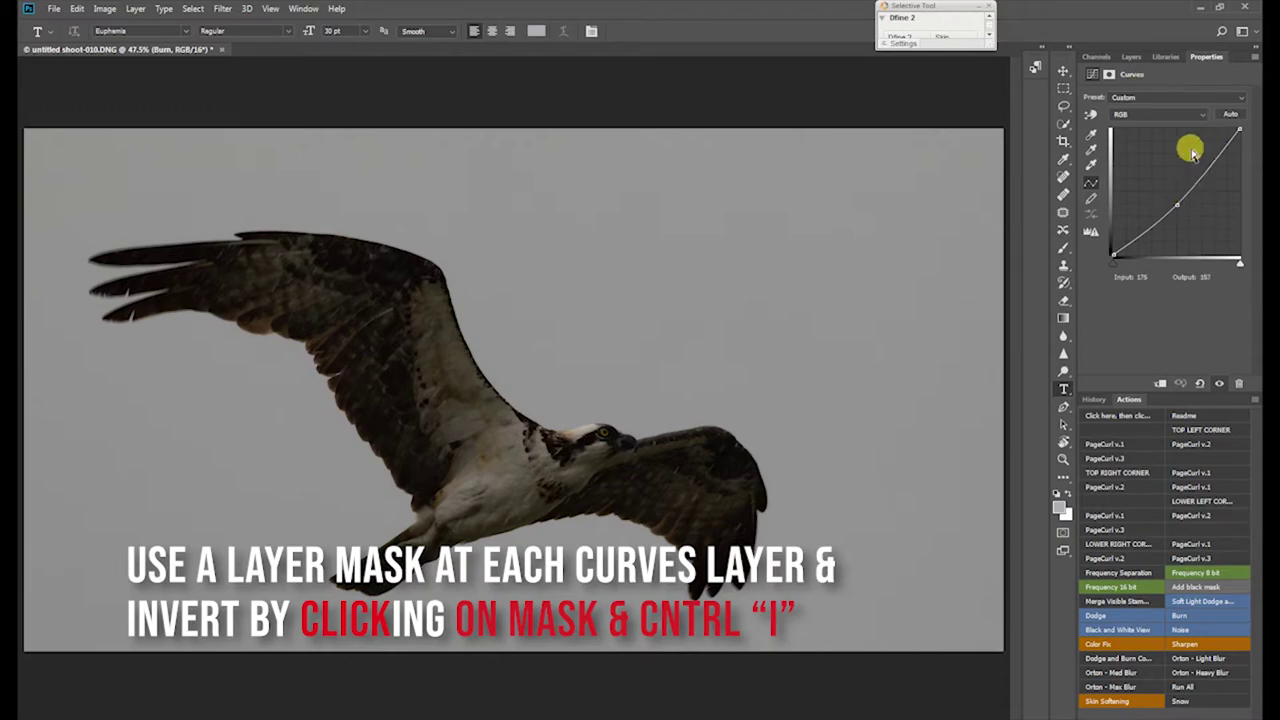
pyautogui.click(1132, 56)
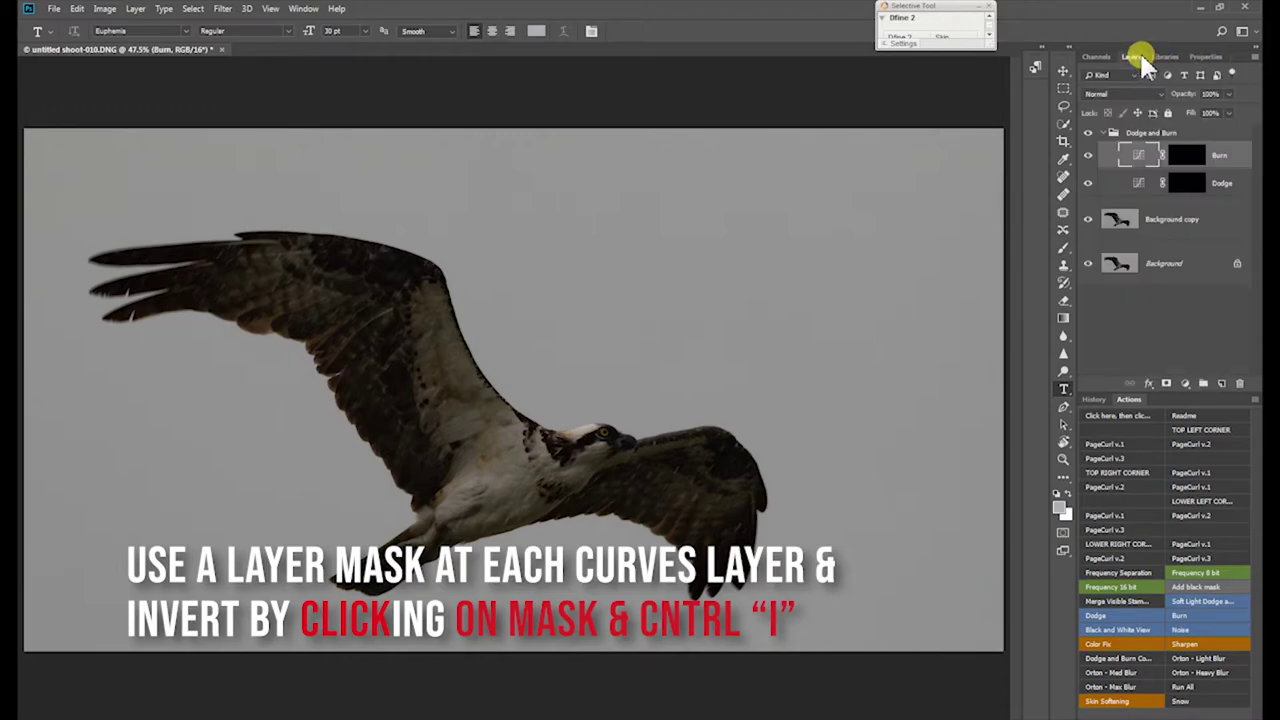
pyautogui.doubleClick(1140, 184)
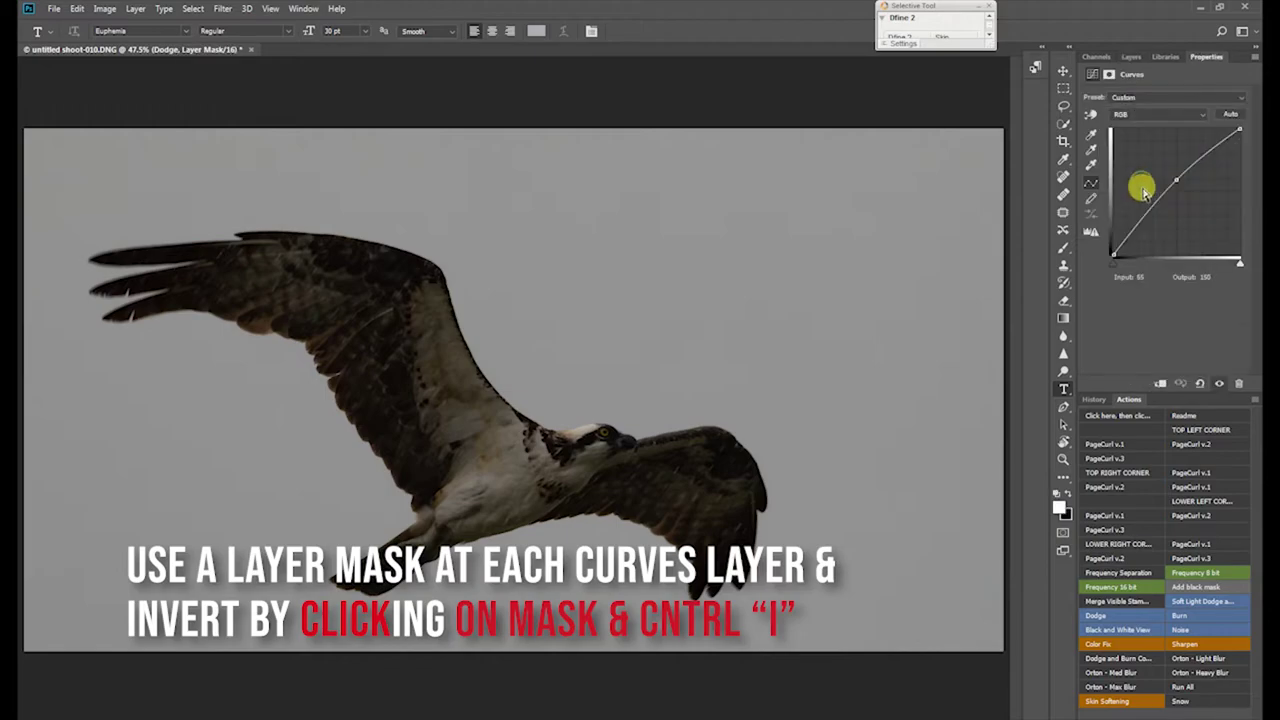
pyautogui.click(1134, 57)
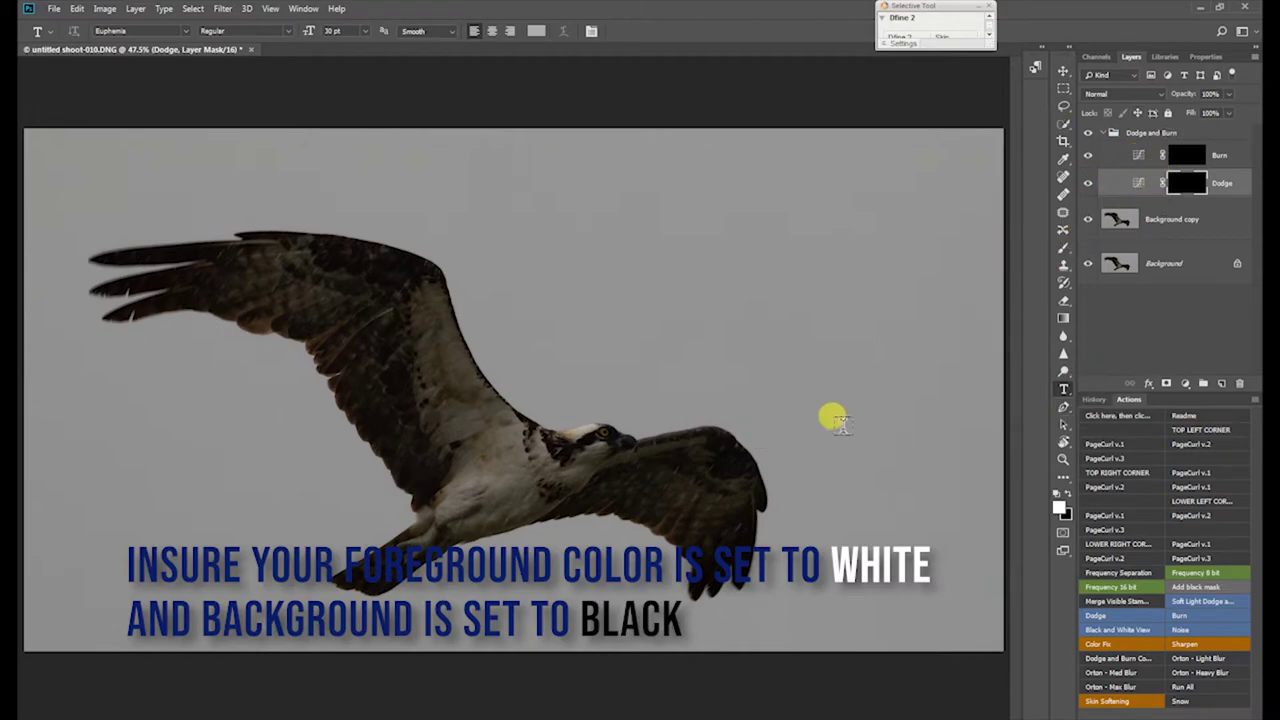
# Step: Choose a soft round brush with 0% hardness and 49% opacity, and paint white on the Dodge mask over the osprey's chest and belly
pyautogui.press('b')
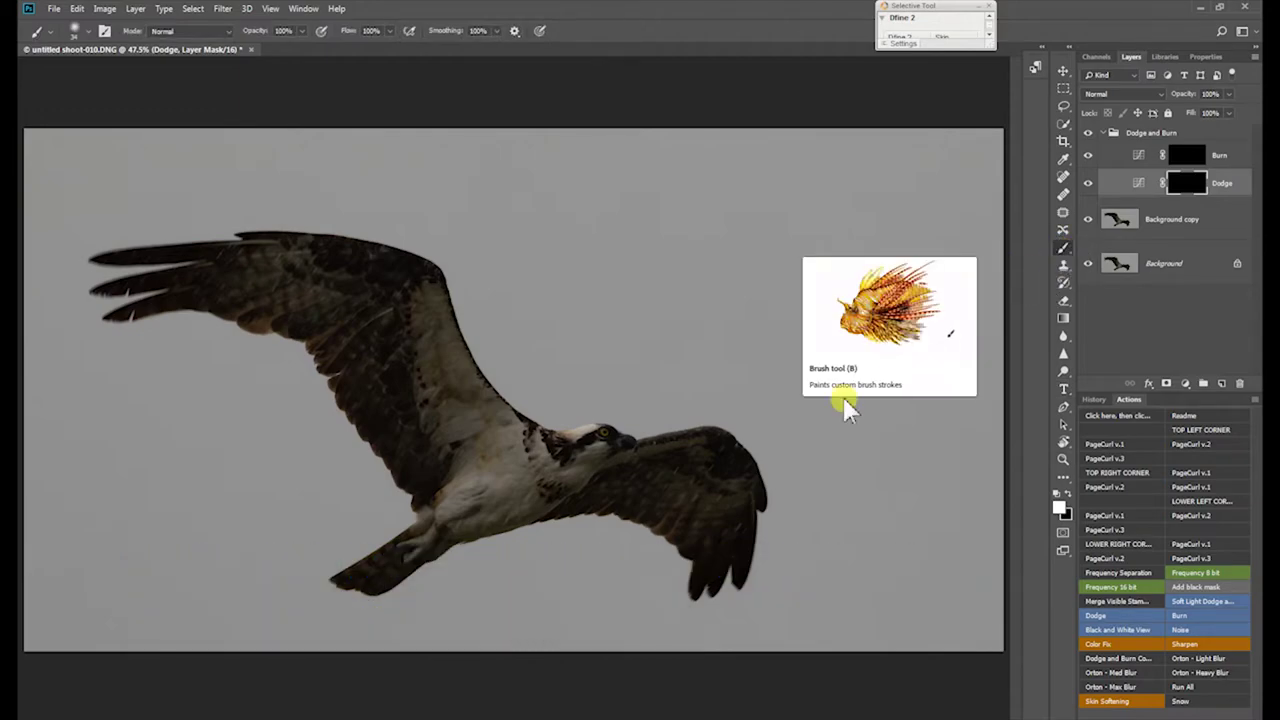
pyautogui.click(89, 40)
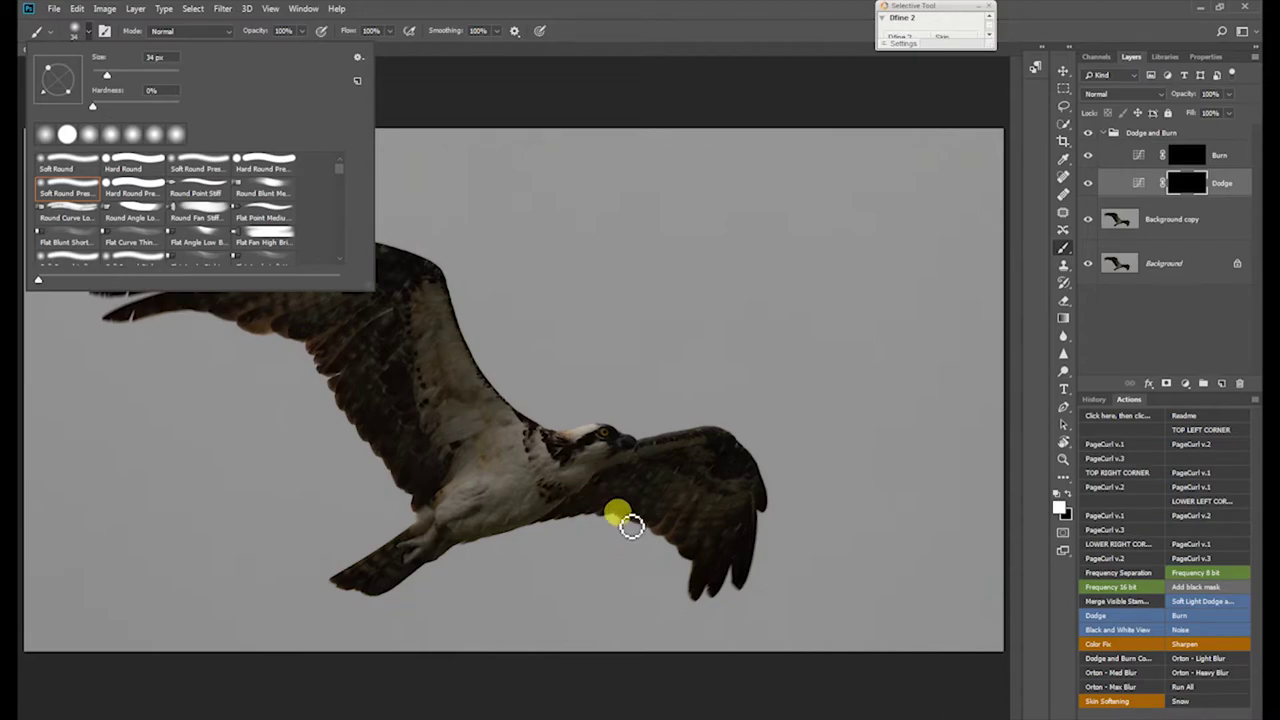
pyautogui.scroll(5, 640, 505)
pyautogui.moveTo(597, 470); pyautogui.dragTo(980, 276)
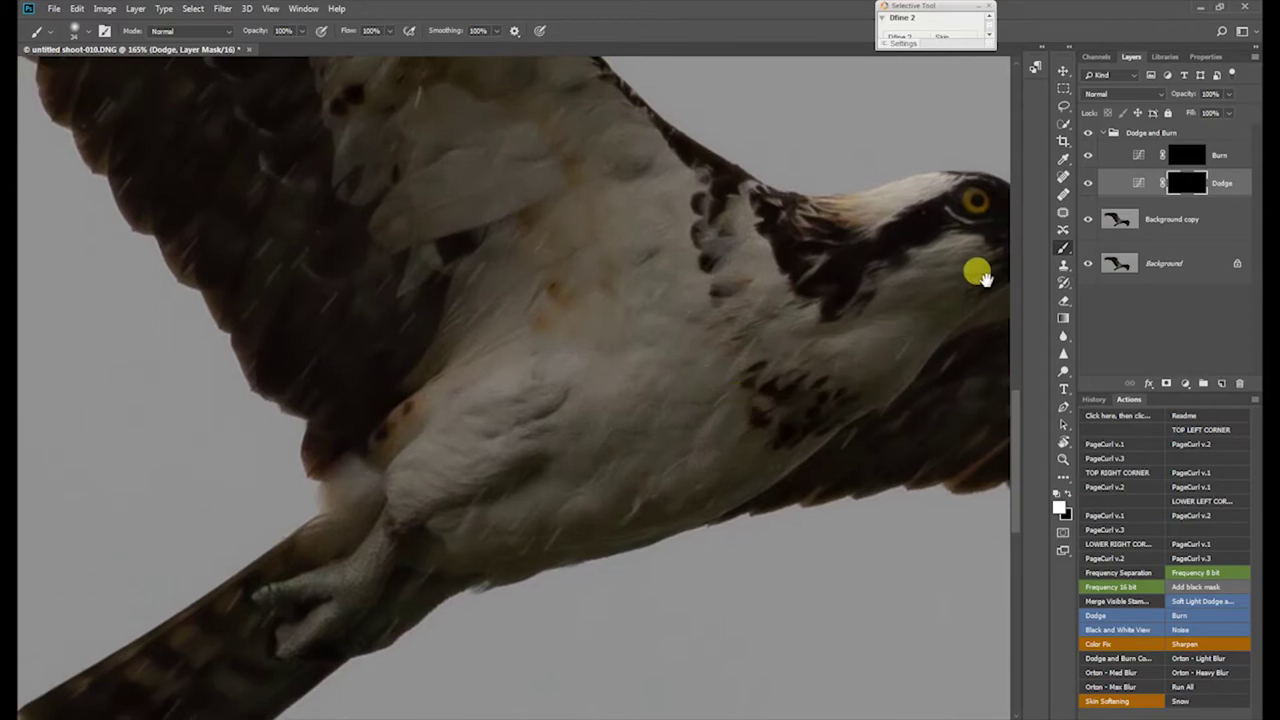
pyautogui.moveTo(749, 334); pyautogui.dragTo(585, 425)
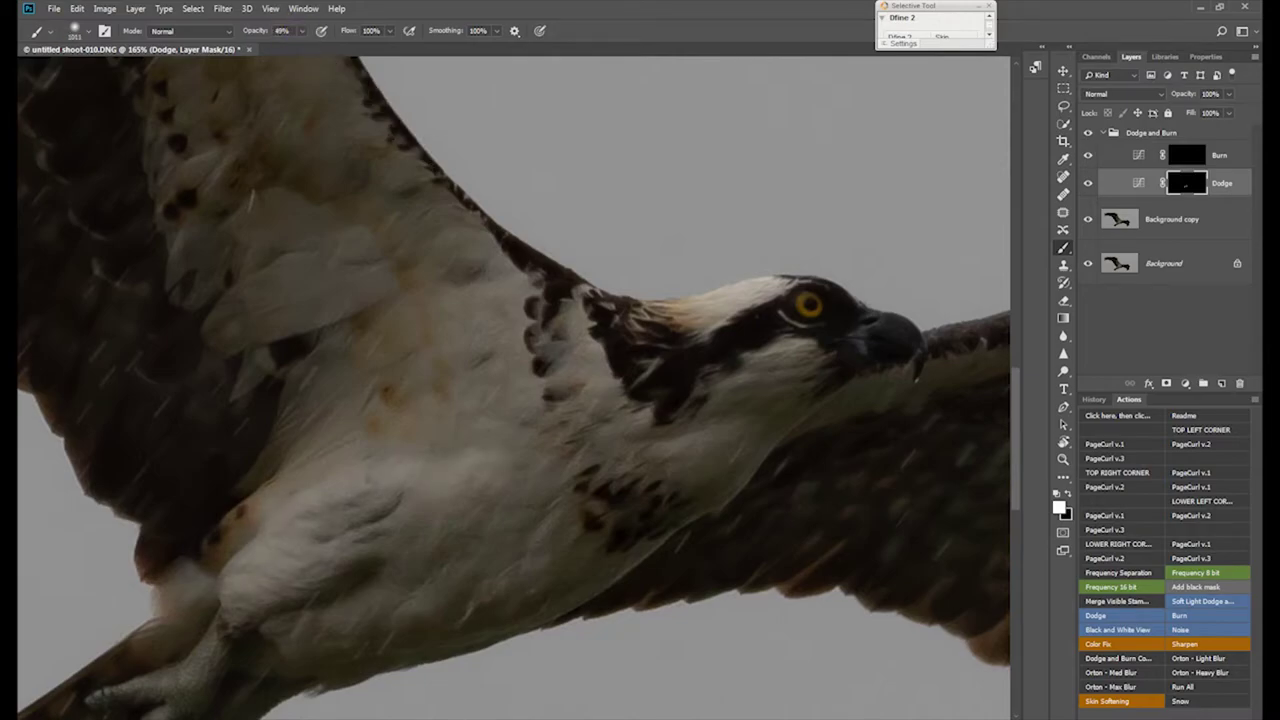
pyautogui.moveTo(528, 415); pyautogui.dragTo(114, 432)
pyautogui.moveTo(509, 457); pyautogui.dragTo(482, 464)
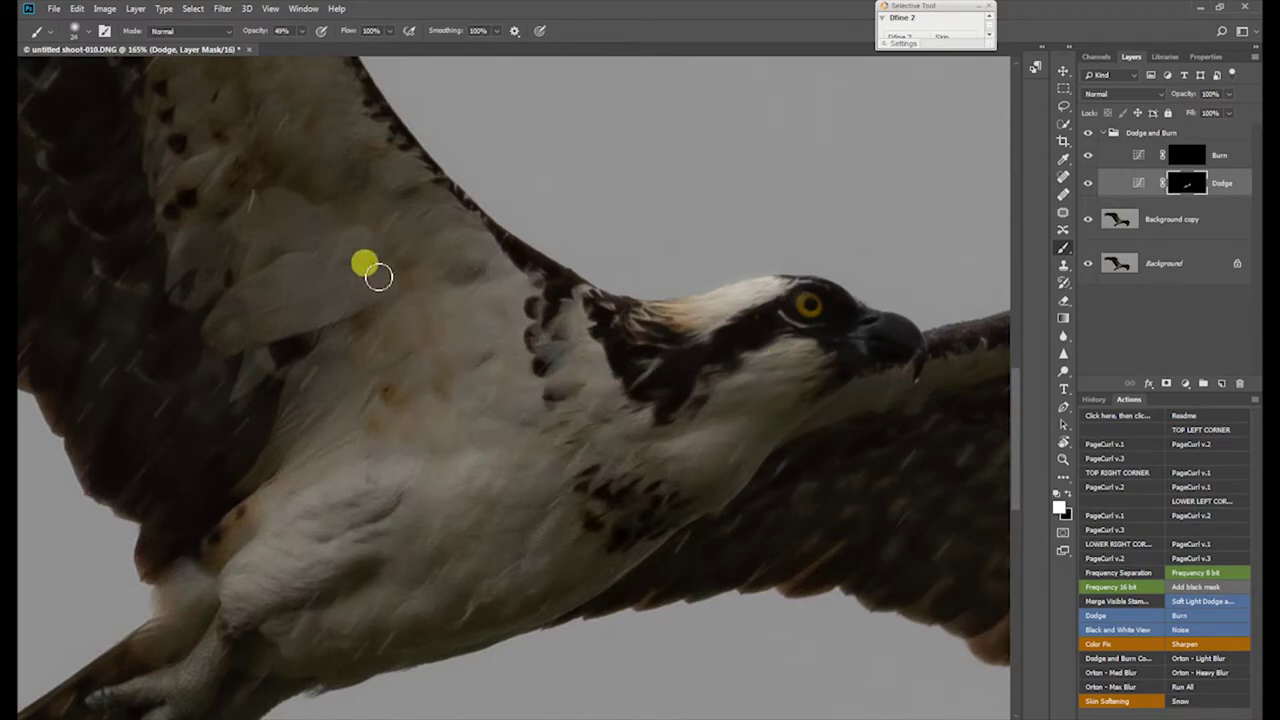
# Step: Enlarge the brush to 134 px and dodge the pale feathers from the upper chest along the inner part of the raised wing
pyautogui.moveTo(445, 372); pyautogui.dragTo(445, 333)
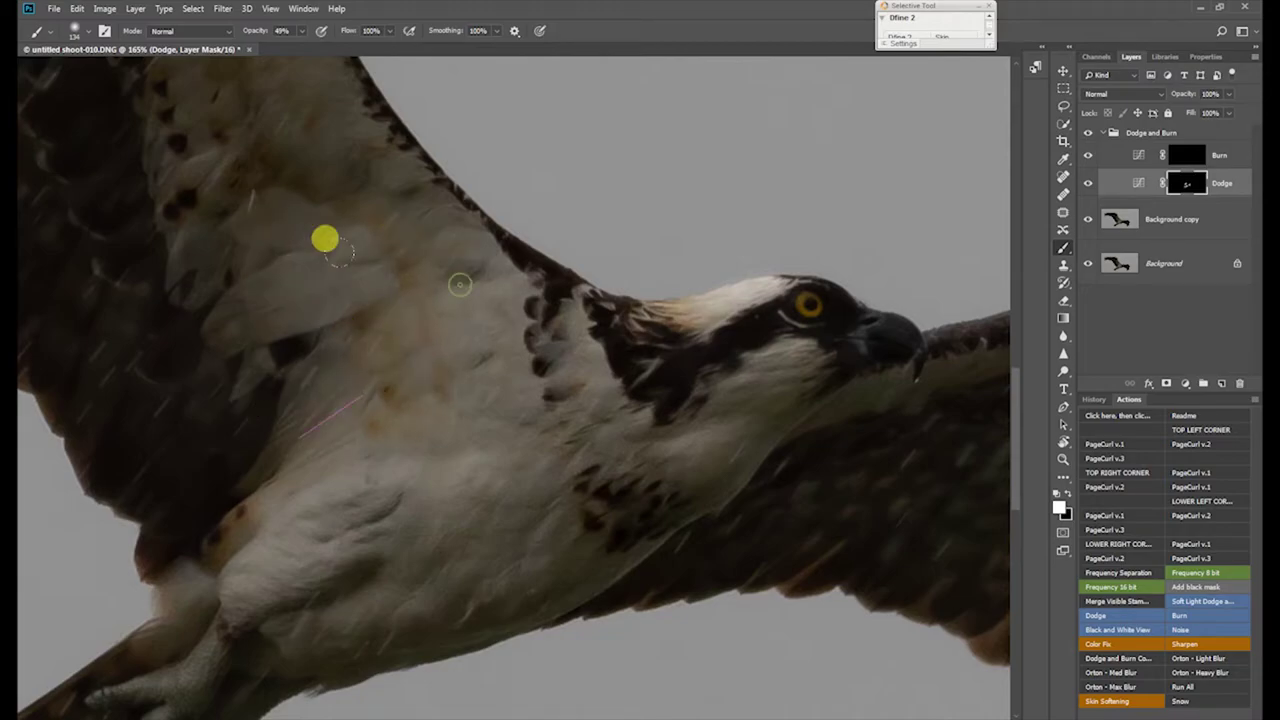
pyautogui.moveTo(386, 375); pyautogui.dragTo(480, 446)
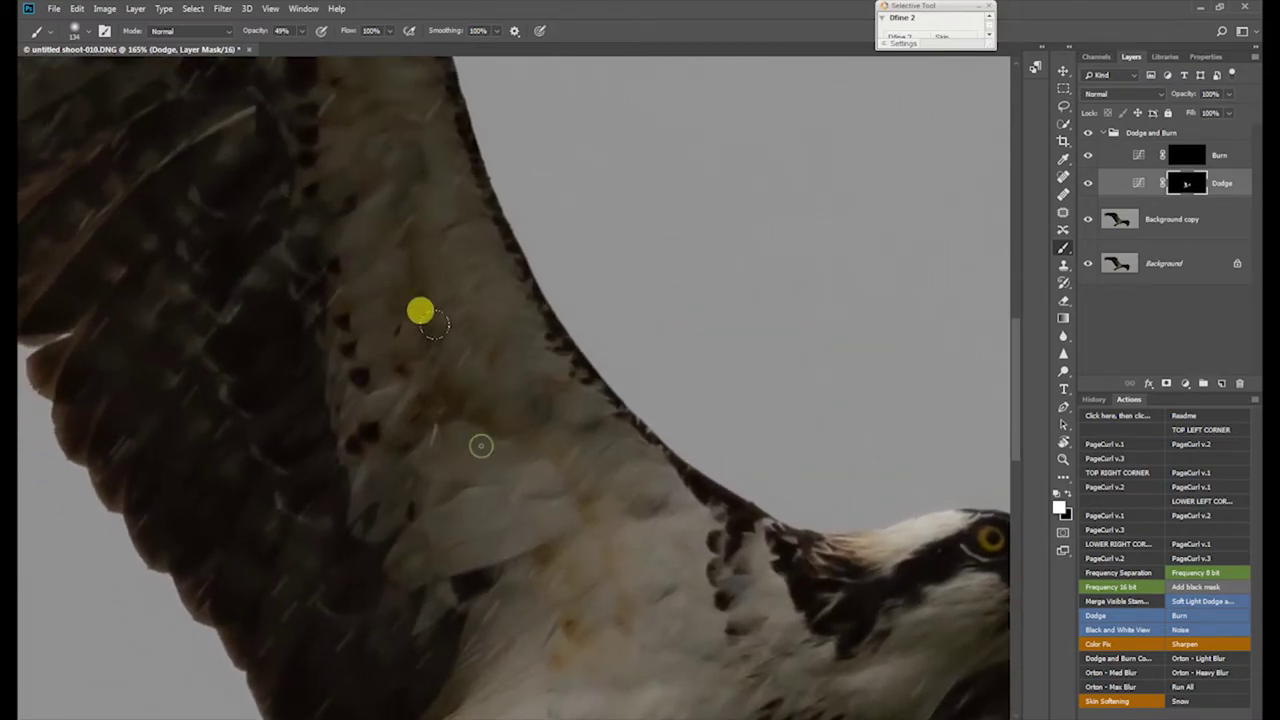
pyautogui.moveTo(406, 294); pyautogui.dragTo(491, 457)
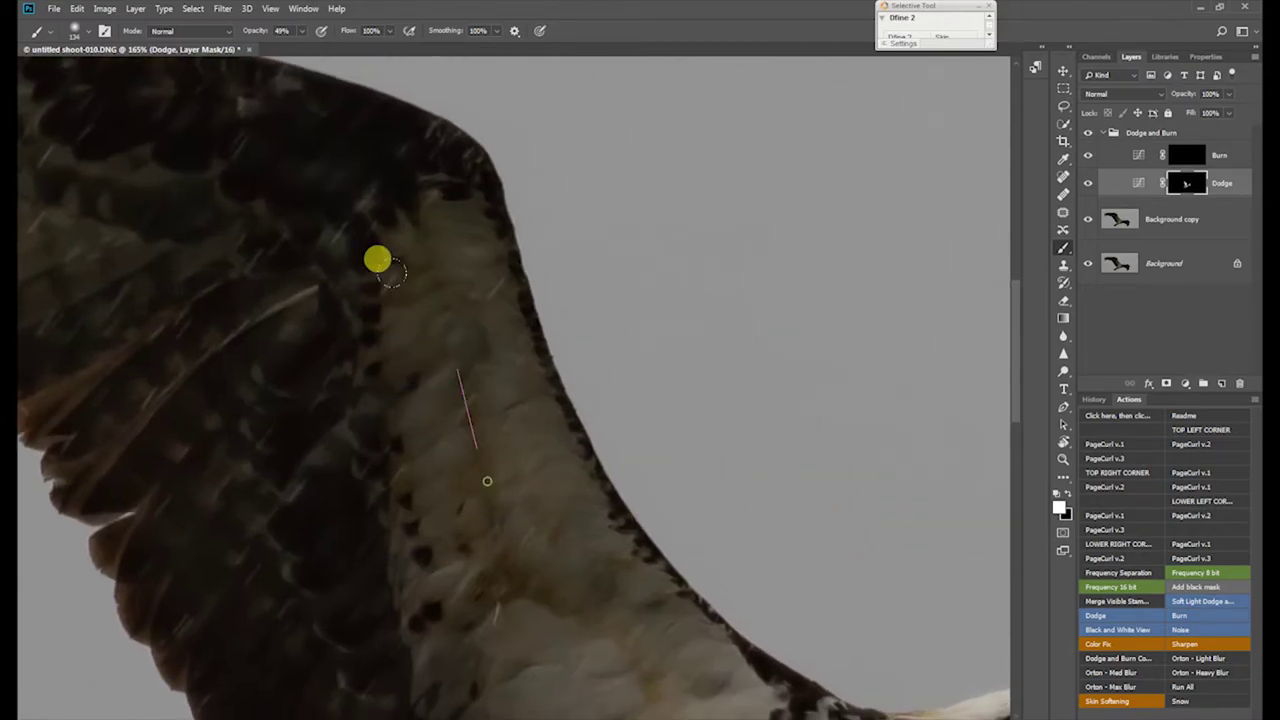
pyautogui.moveTo(480, 550); pyautogui.dragTo(266, 371)
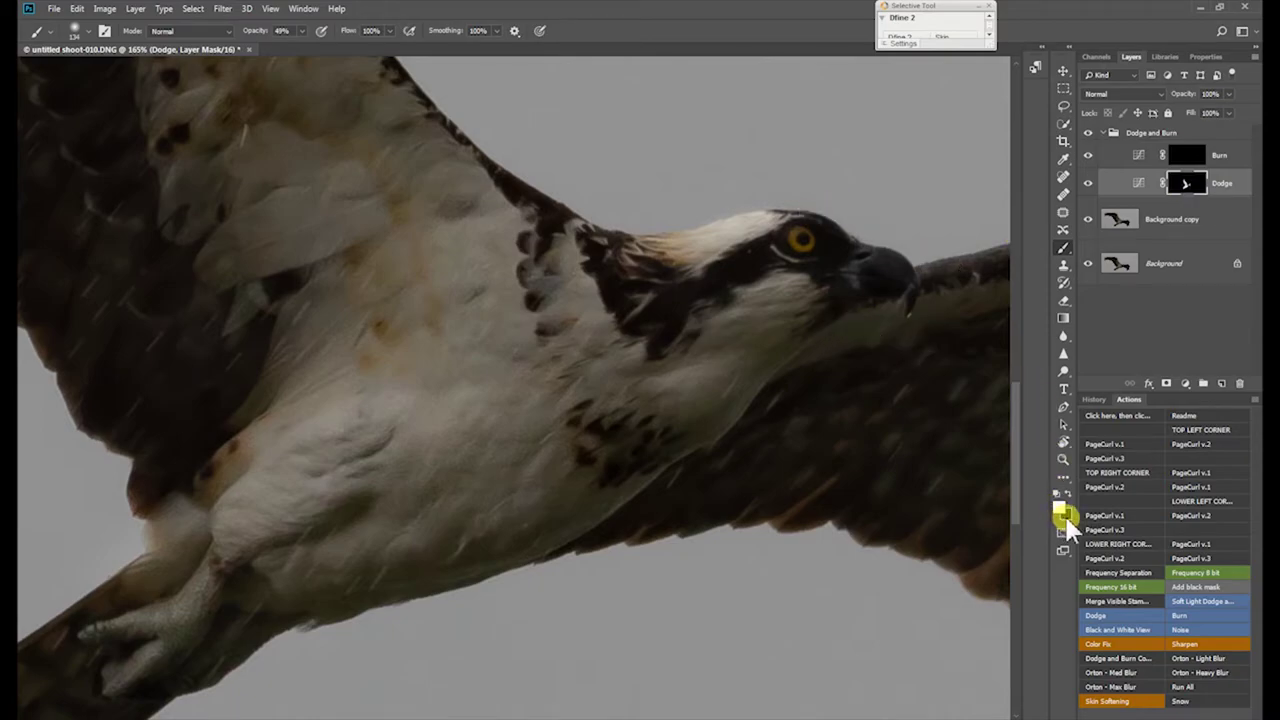
# Step: Continue painting white on the Dodge mask over the body and the dark flight feathers of both wings
pyautogui.press('x')
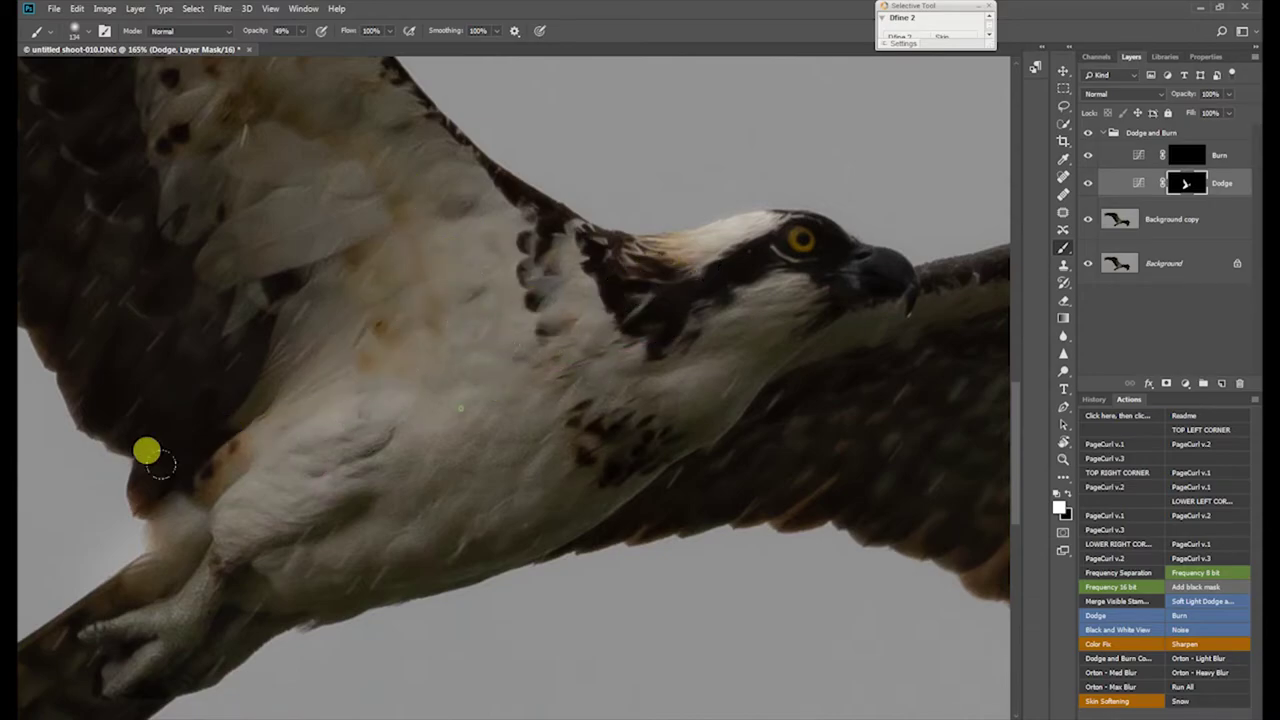
pyautogui.moveTo(528, 400); pyautogui.dragTo(505, 333)
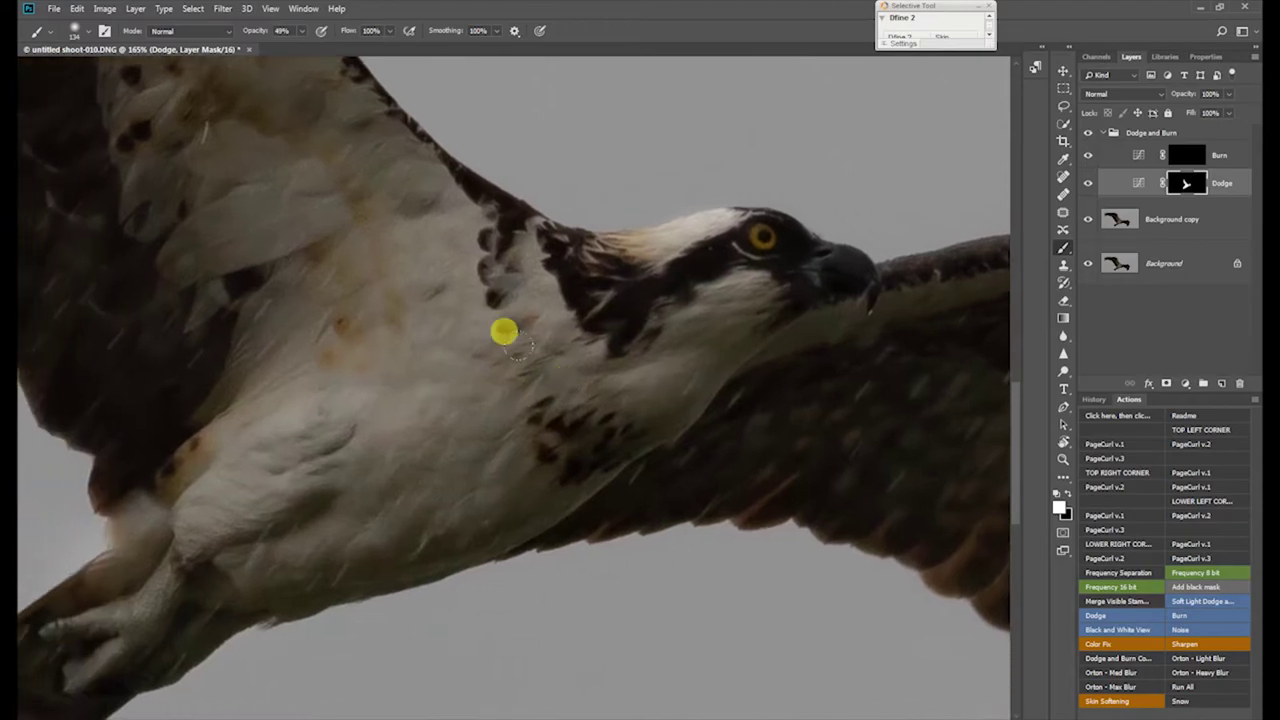
pyautogui.hotkey('ctrl', '0')
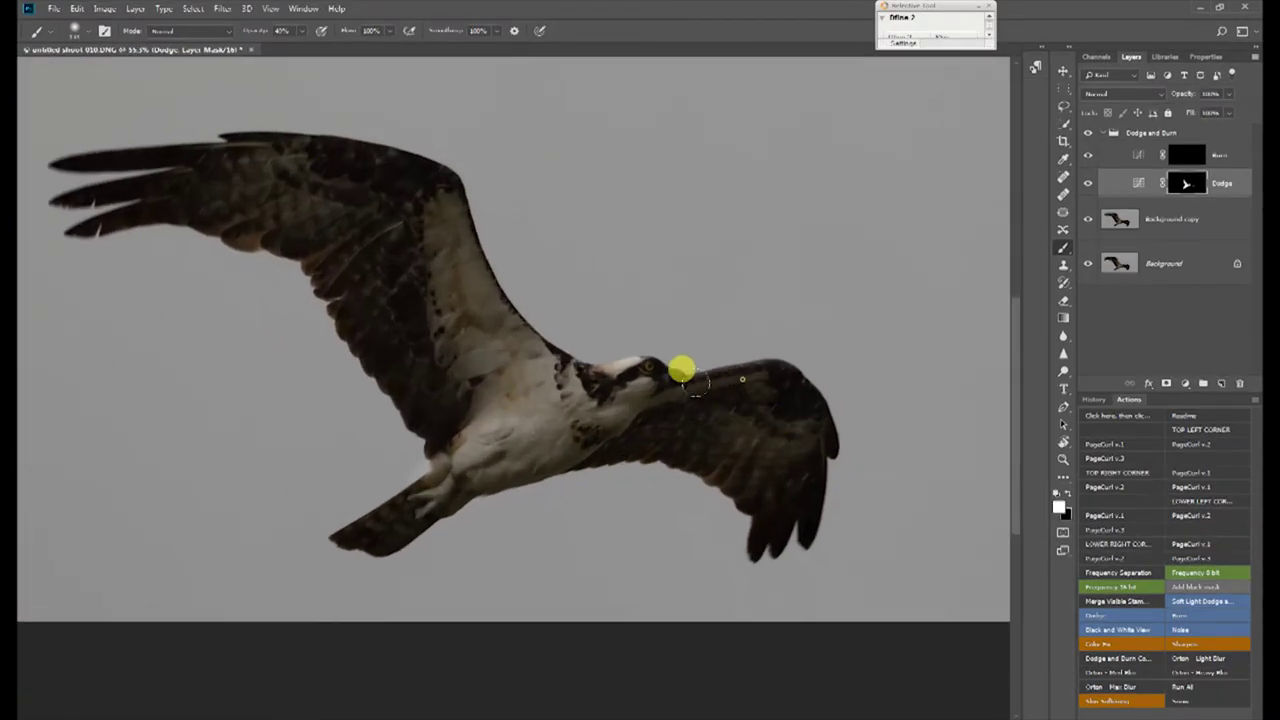
pyautogui.moveTo(700, 411); pyautogui.dragTo(748, 286)
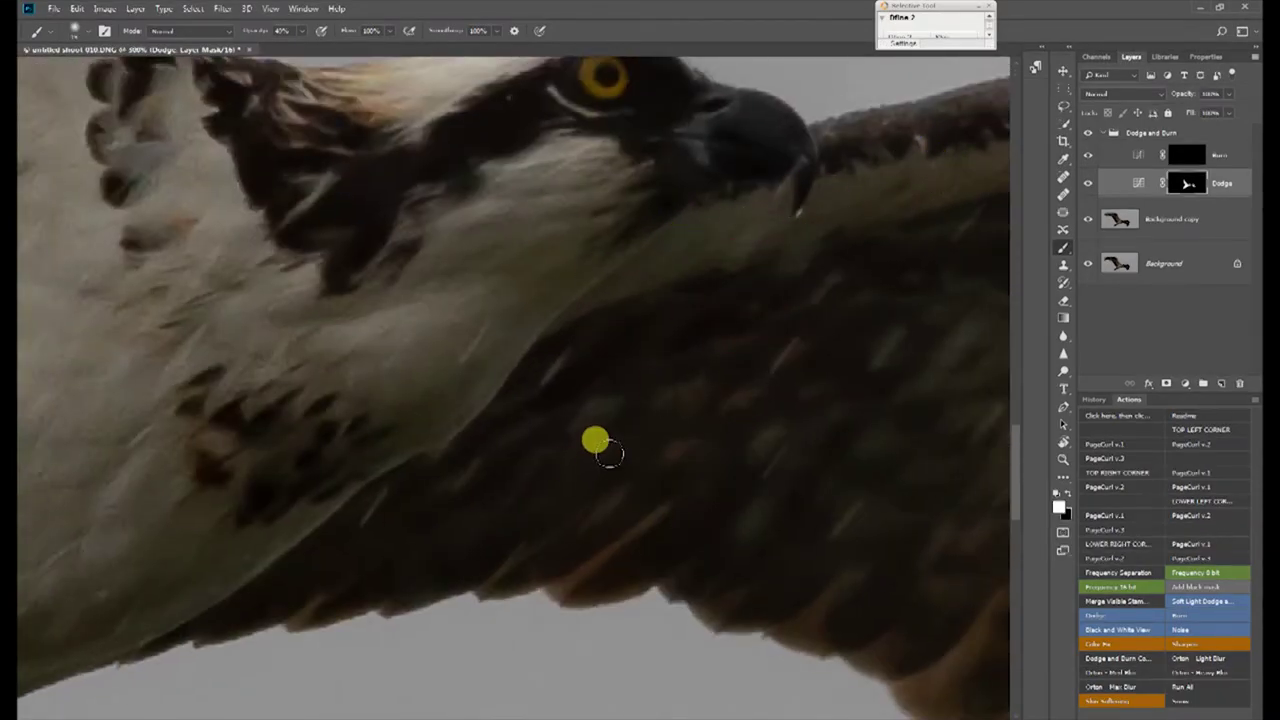
pyautogui.hotkey('ctrl', '0')
pyautogui.moveTo(581, 449); pyautogui.dragTo(408, 337)
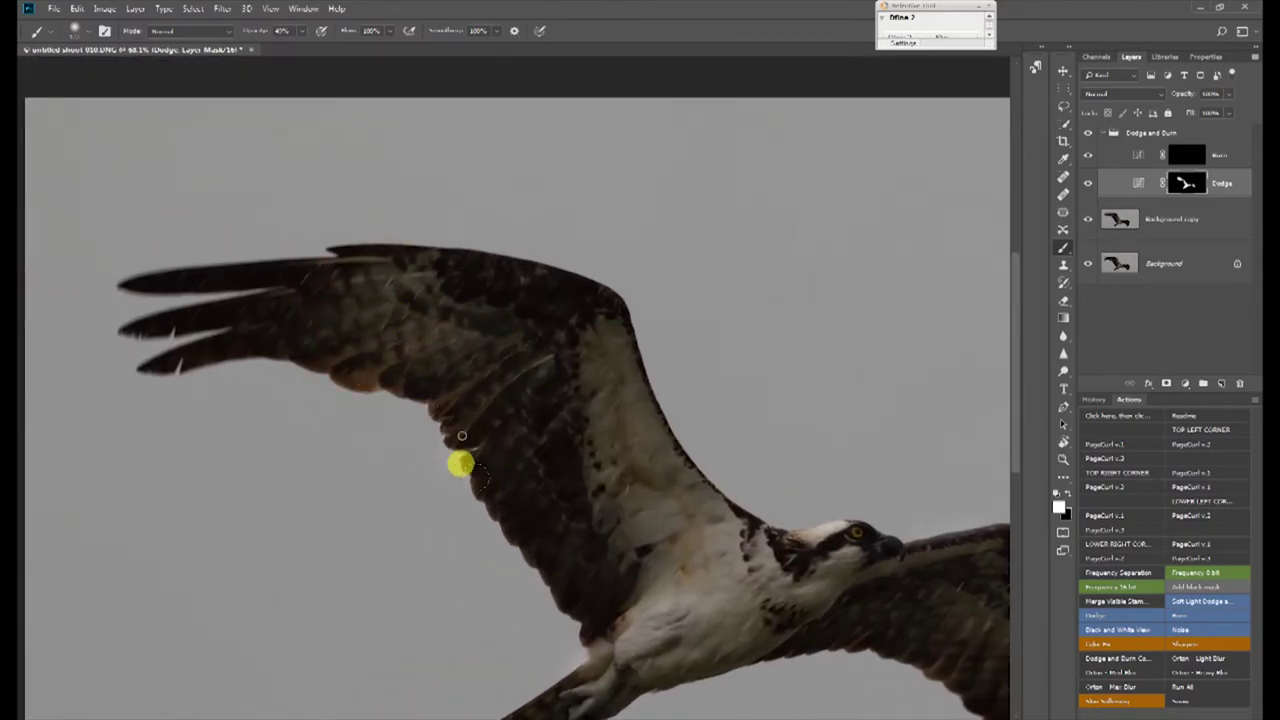
pyautogui.moveTo(327, 286); pyautogui.dragTo(251, 506)
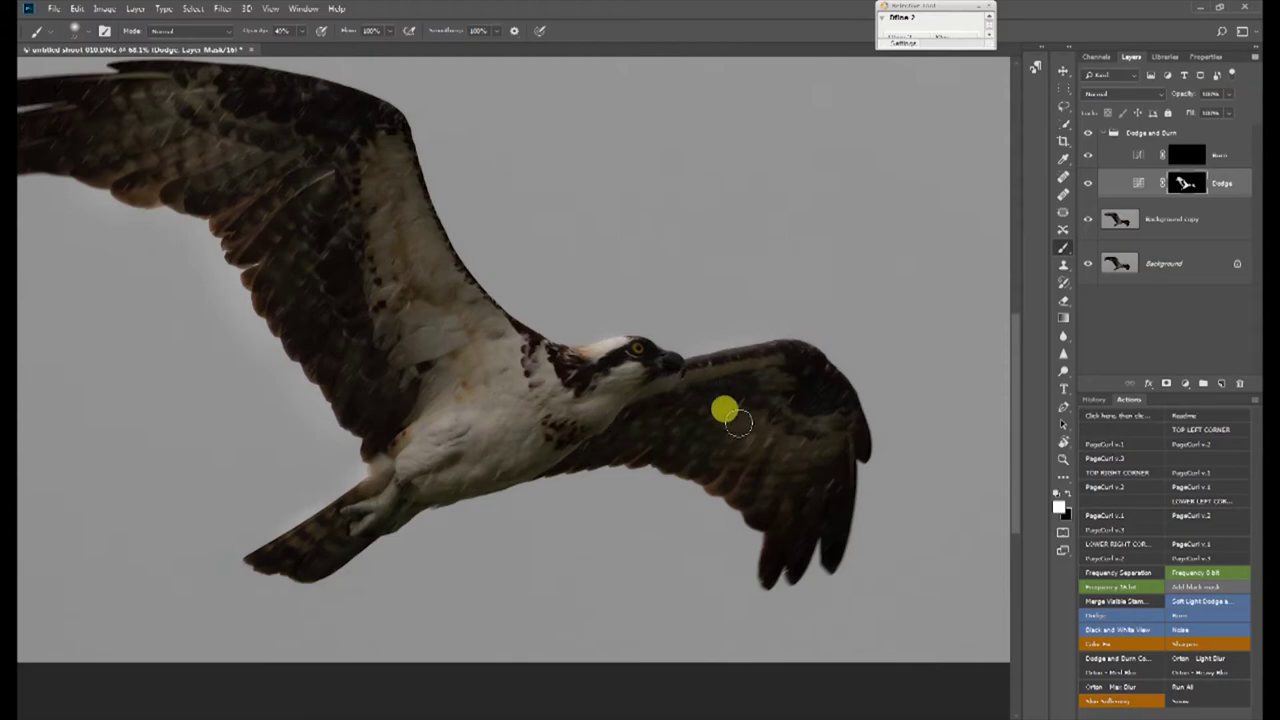
# Step: Paint white on the Burn layer's mask over the dark feathers of both wings and the shadowed underside of the osprey
pyautogui.click(1114, 155)
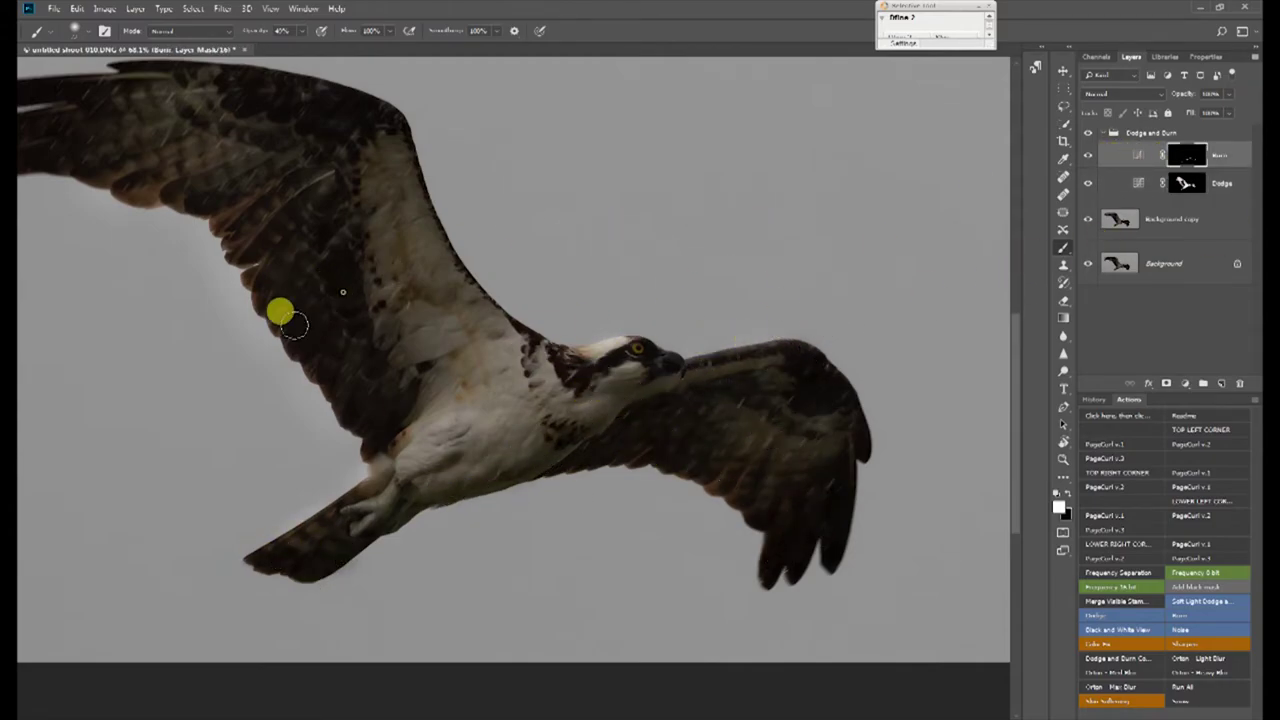
pyautogui.scroll(3, 390, 405)
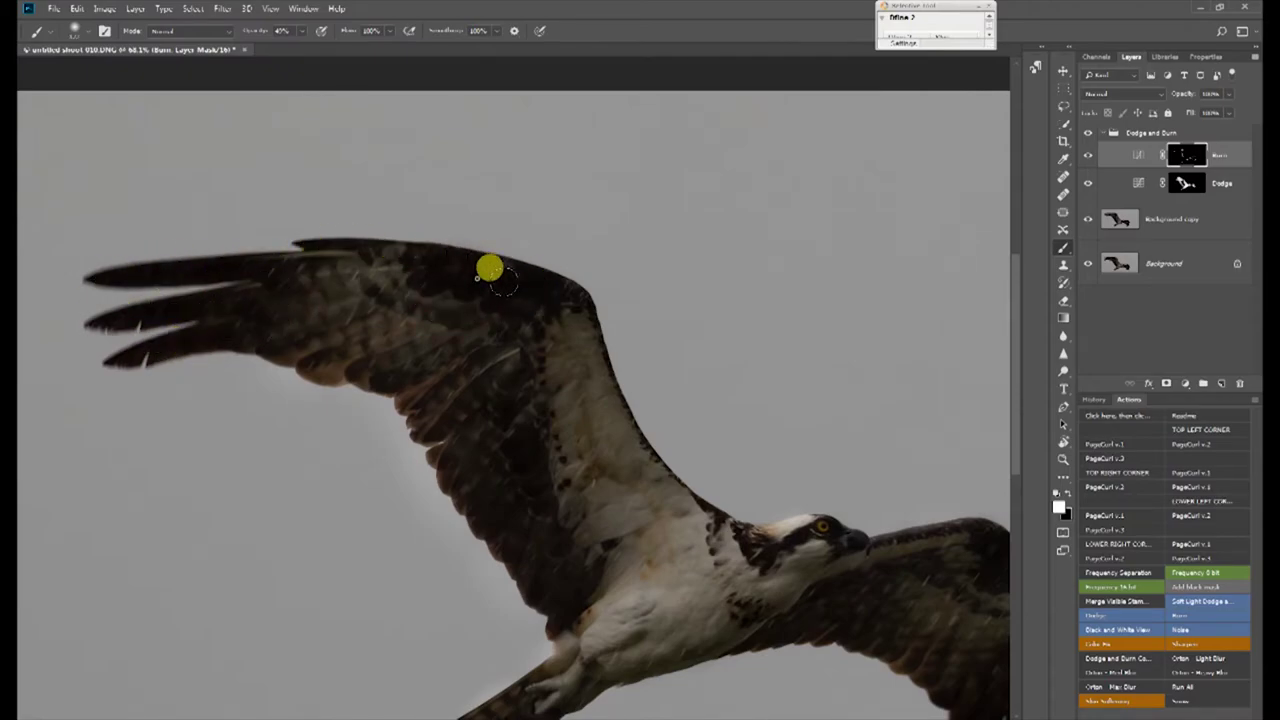
pyautogui.scroll(-3, 560, 412)
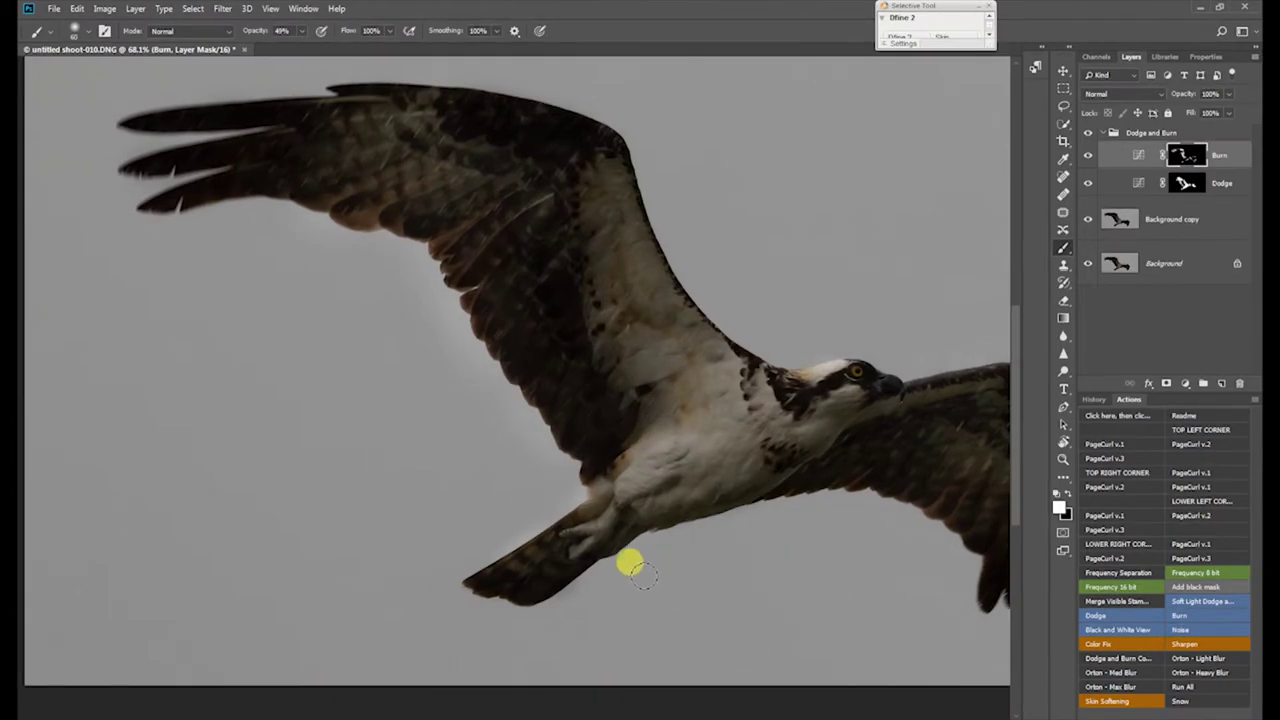
pyautogui.moveTo(636, 518)
pyautogui.mouseDown()
pyautogui.moveTo(675, 515)
pyautogui.moveTo(629, 532)
pyautogui.moveTo(601, 510)
pyautogui.moveTo(612, 543)
pyautogui.moveTo(634, 532)
pyautogui.moveTo(582, 513)
pyautogui.mouseUp()
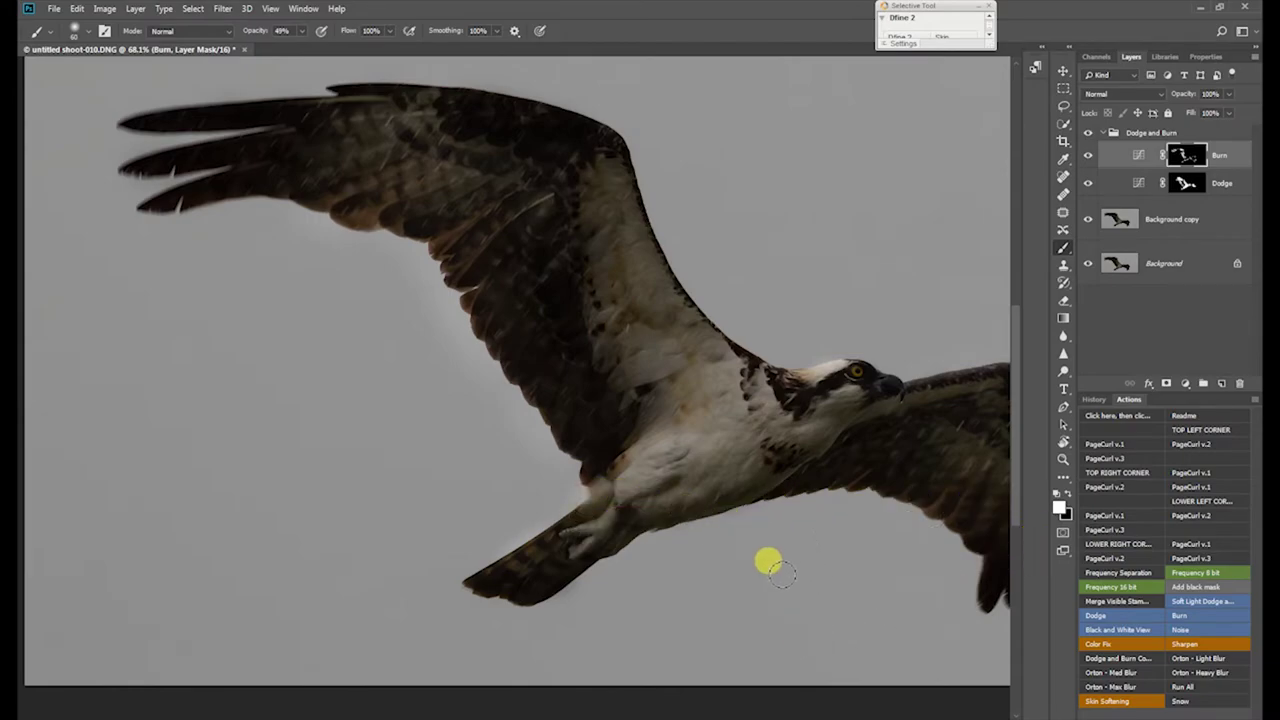
pyautogui.moveTo(808, 466); pyautogui.dragTo(583, 437)
pyautogui.moveTo(878, 408)
pyautogui.mouseDown()
pyautogui.moveTo(831, 366)
pyautogui.moveTo(890, 457)
pyautogui.moveTo(863, 531)
pyautogui.moveTo(831, 560)
pyautogui.moveTo(797, 563)
pyautogui.moveTo(785, 492)
pyautogui.moveTo(691, 449)
pyautogui.moveTo(631, 451)
pyautogui.moveTo(700, 464)
pyautogui.mouseUp()
# Step: Collapse the Dodge and Burn group and merge all visible layers into a new layer above it
pyautogui.hotkey('ctrl', '0')
pyautogui.click(1120, 140)
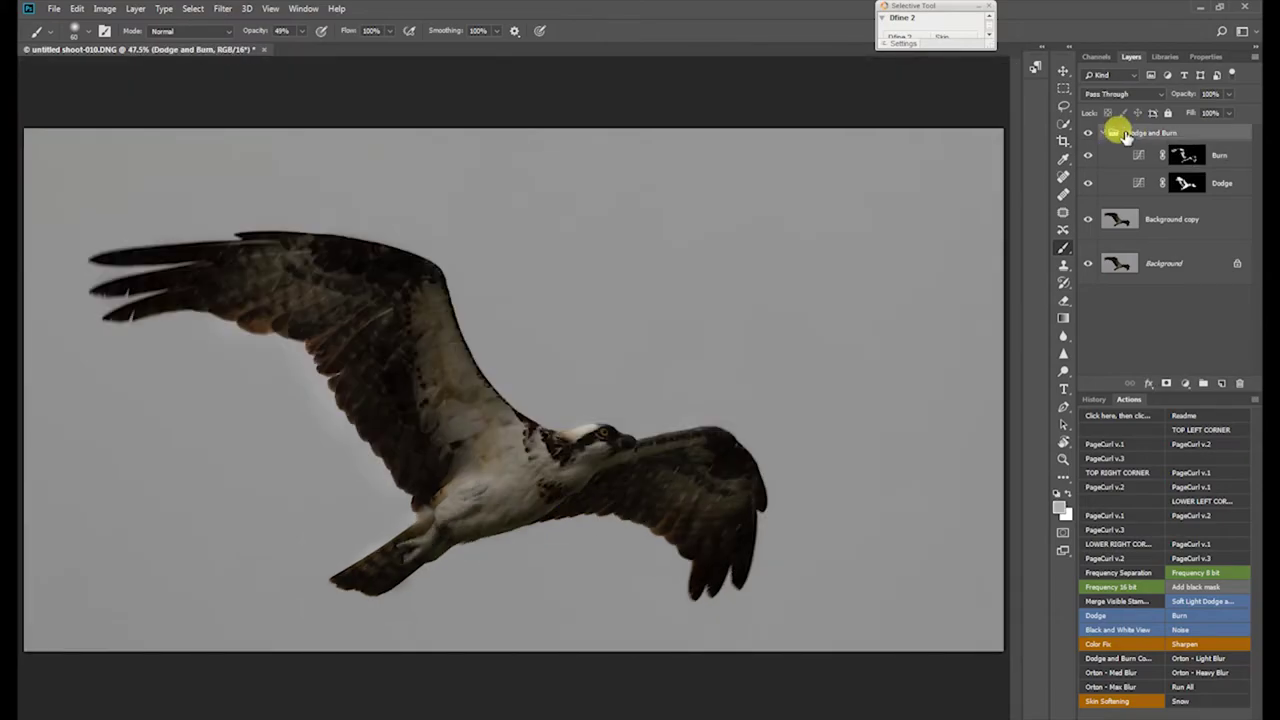
pyautogui.click(1101, 134)
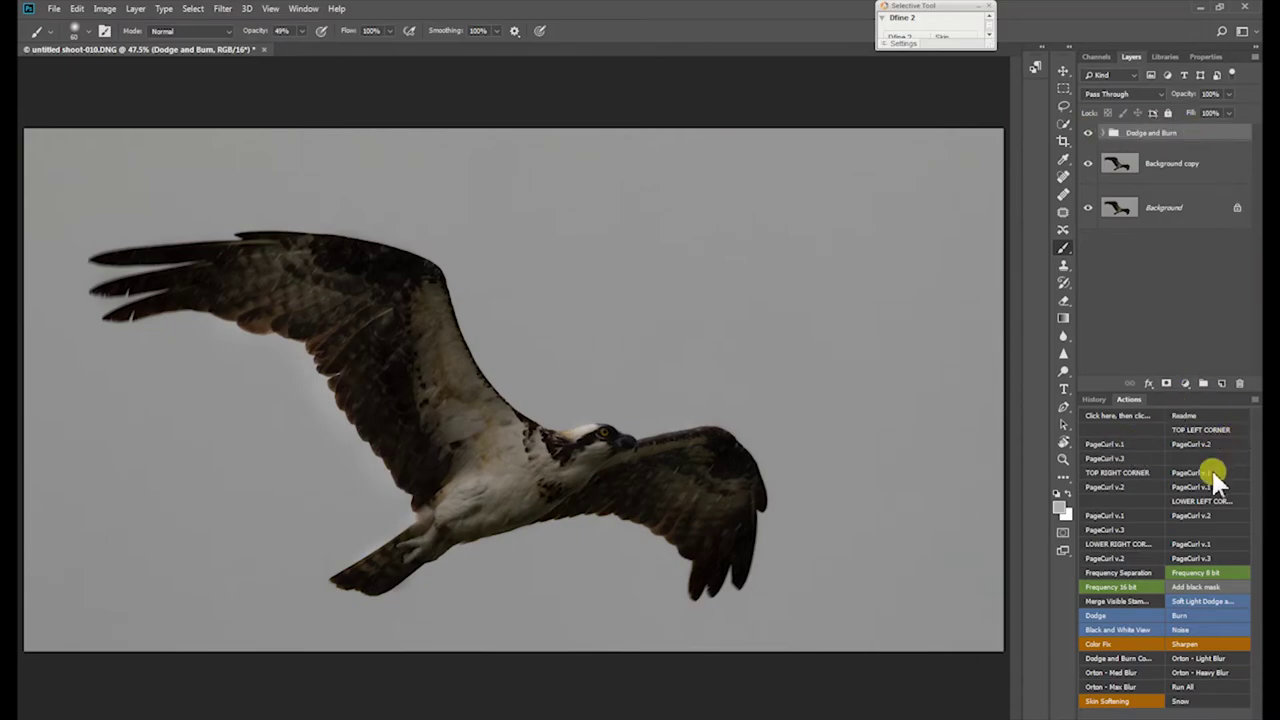
pyautogui.click(1208, 646)
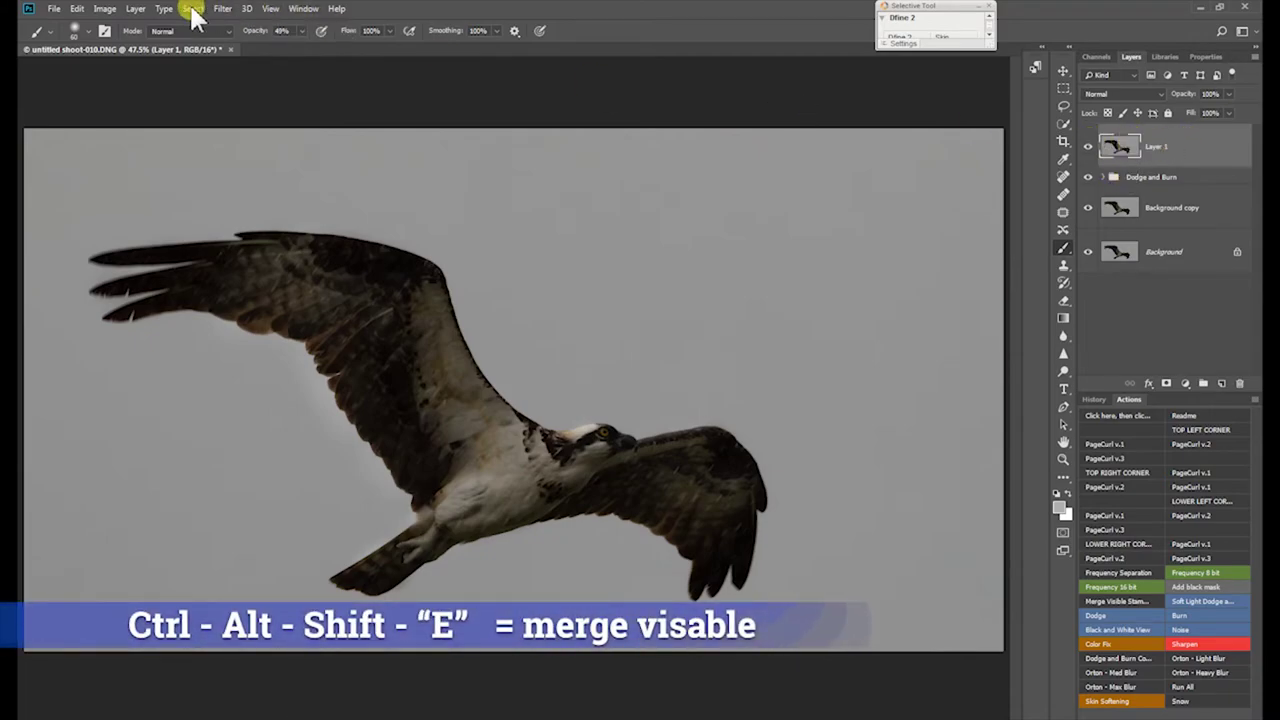
pyautogui.click(222, 10)
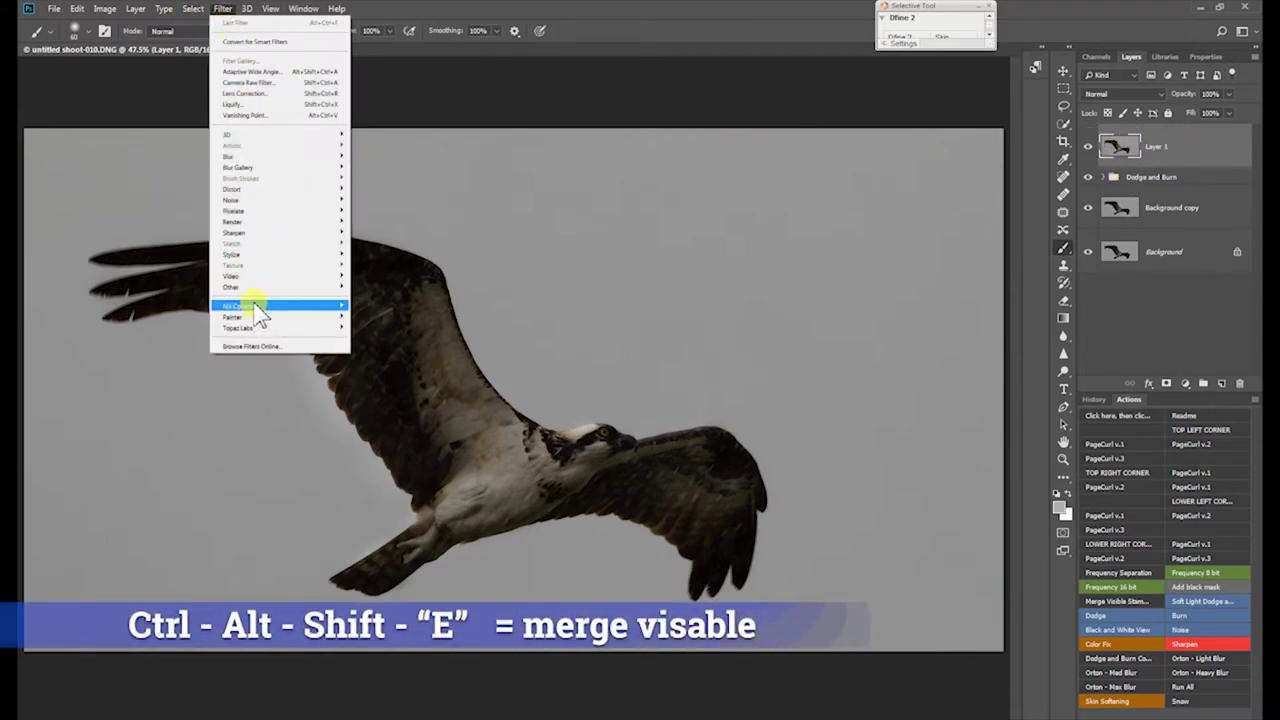
pyautogui.moveTo(238, 288)
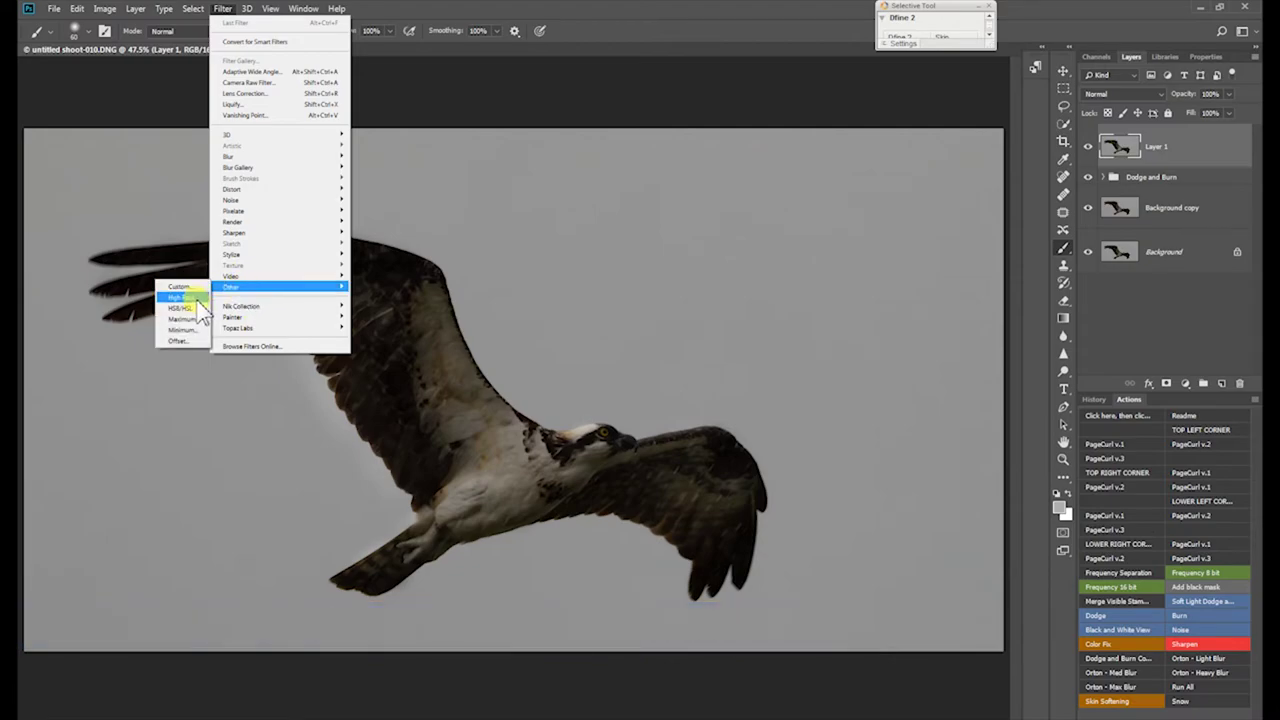
pyautogui.click(640, 14)
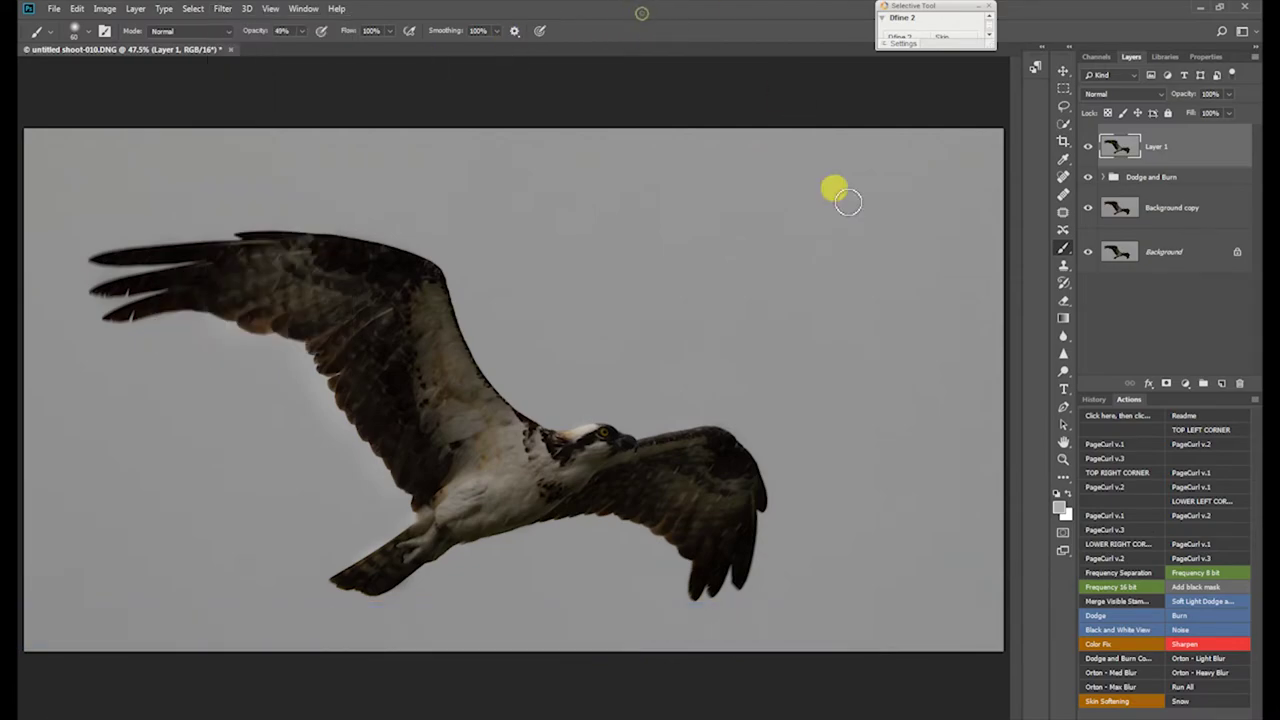
# Step: Run the Sharpen action on the merged layer with a 5.0-pixel High Pass radius, Hard Light blending and a black layer mask
pyautogui.click(1220, 648)
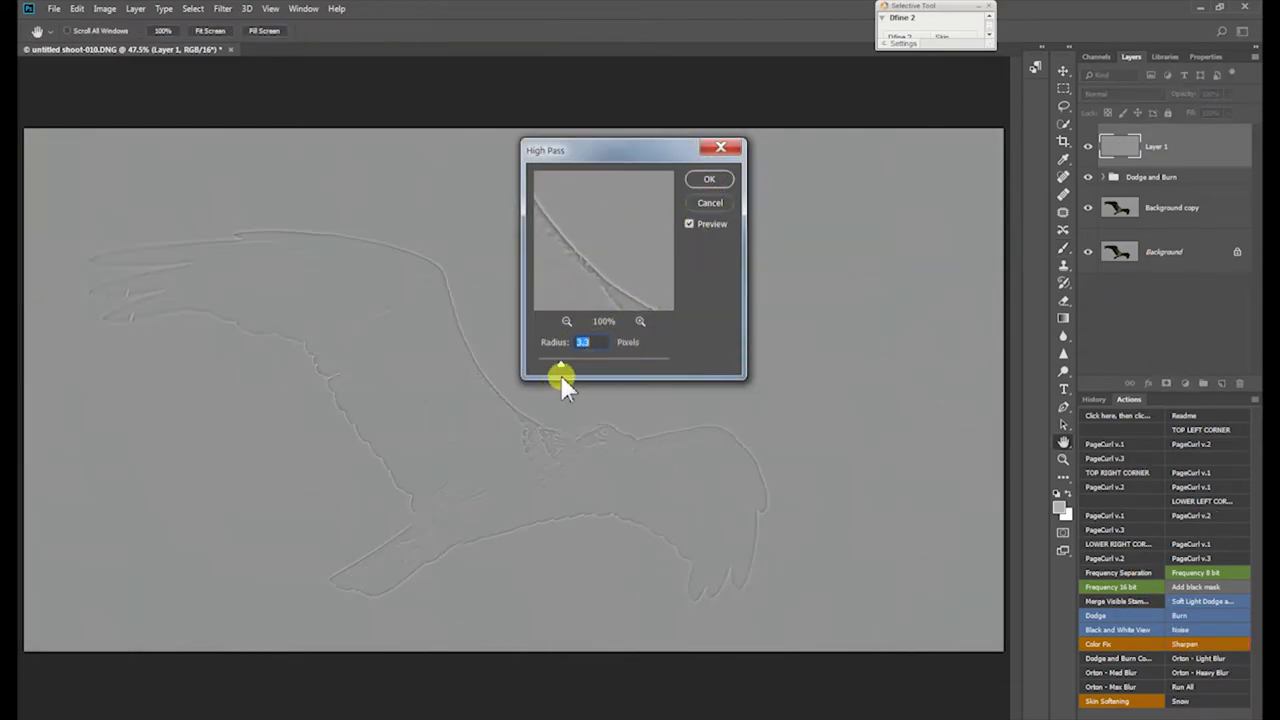
pyautogui.moveTo(577, 372); pyautogui.dragTo(574, 371)
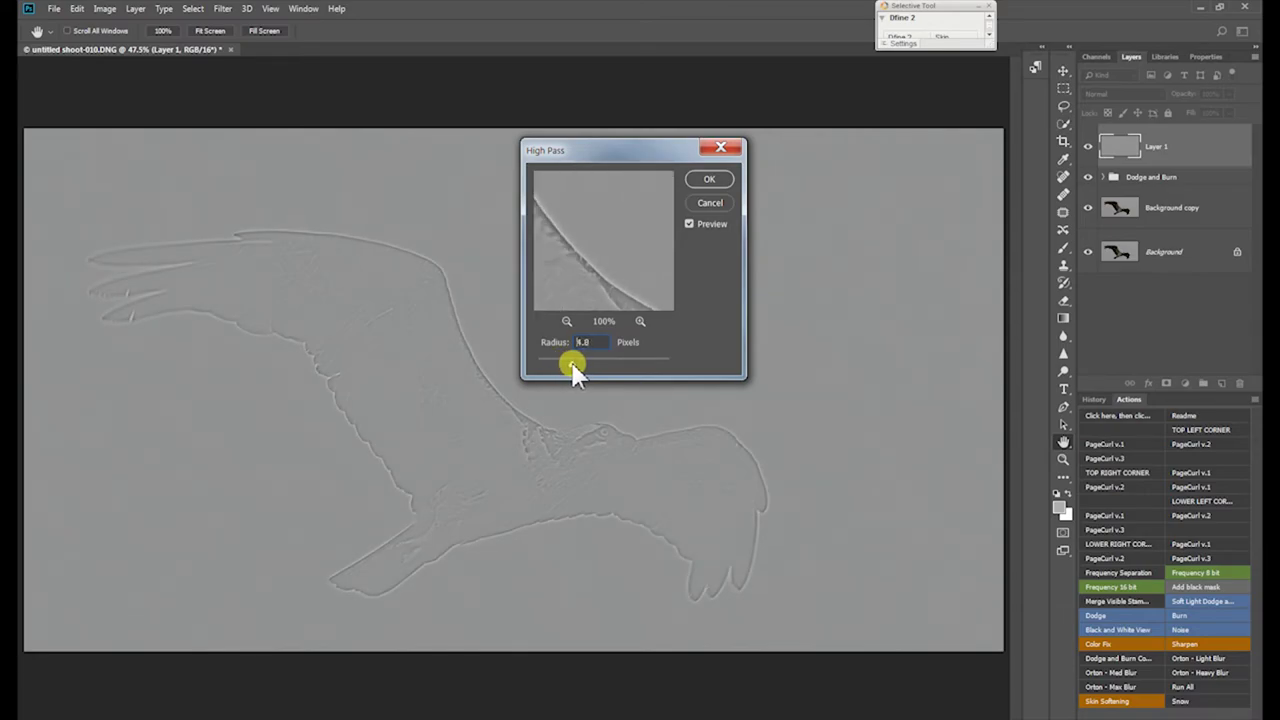
pyautogui.moveTo(574, 370); pyautogui.dragTo(574, 367)
pyautogui.moveTo(574, 364); pyautogui.dragTo(574, 364)
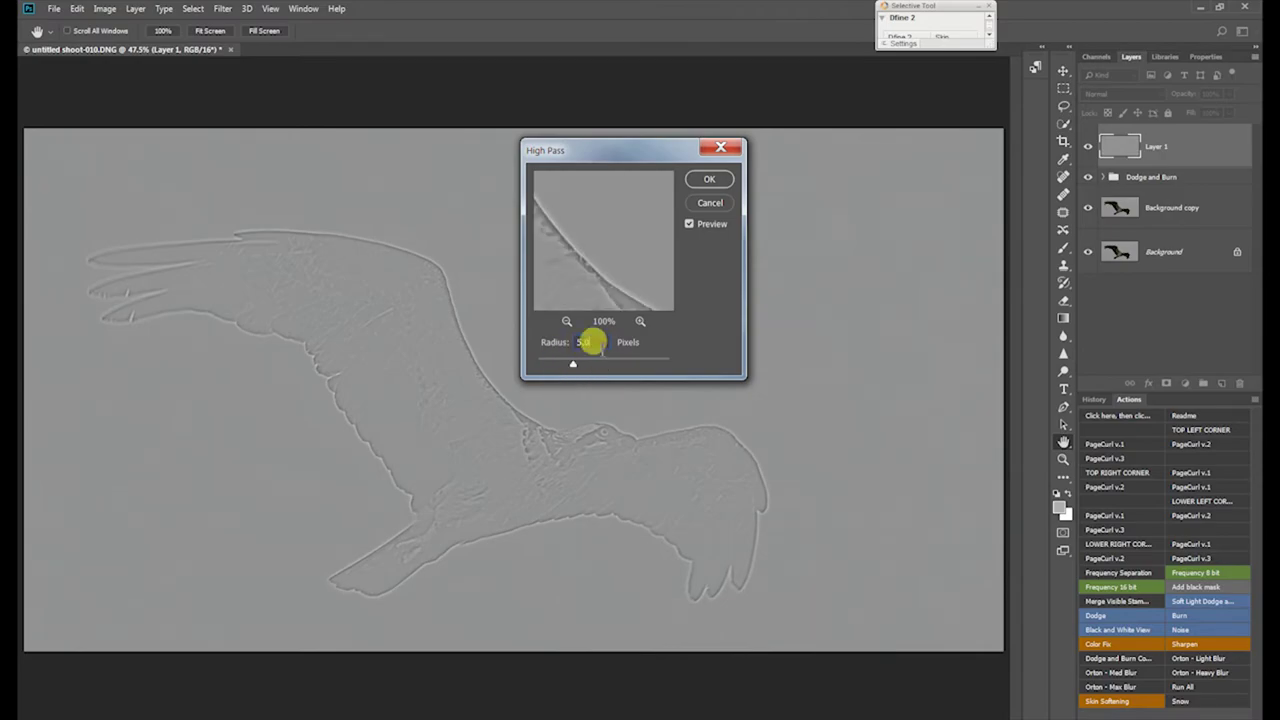
pyautogui.press('Return')
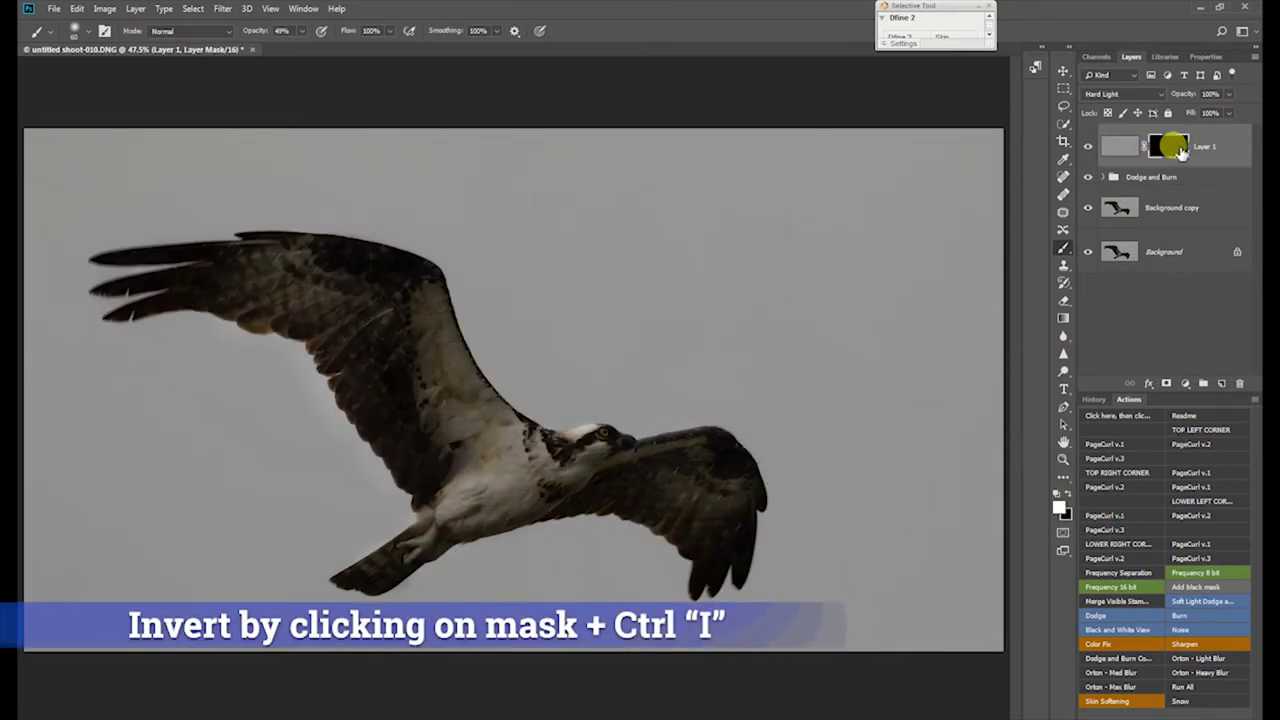
# Step: Set the brush opacity to 79% and paint white on the sharpening layer's mask over the osprey's eye
pyautogui.keyDown('ctrl'); pyautogui.click(545, 446); pyautogui.keyUp('ctrl')
pyautogui.moveTo(583, 447)
pyautogui.mouseDown()
pyautogui.moveTo(634, 437)
pyautogui.moveTo(629, 409)
pyautogui.moveTo(480, 320)
pyautogui.moveTo(530, 288)
pyautogui.mouseUp()
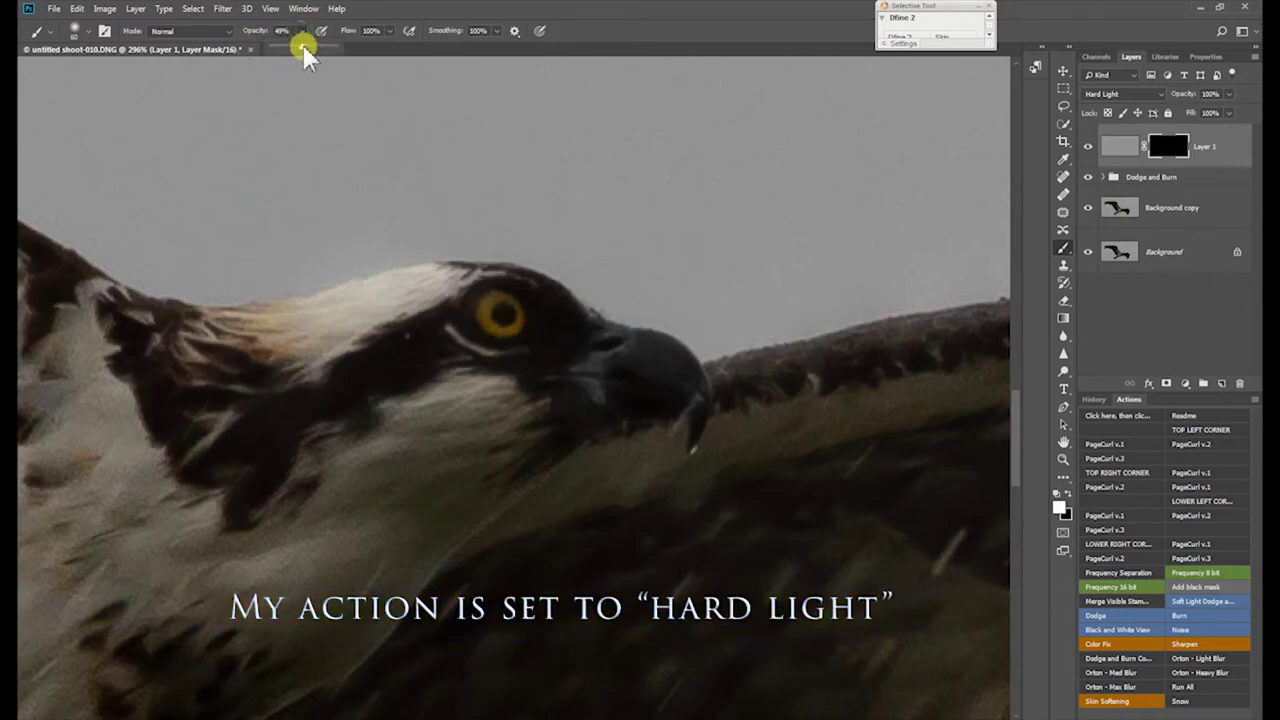
pyautogui.moveTo(303, 48); pyautogui.dragTo(314, 43)
pyautogui.moveTo(545, 373); pyautogui.dragTo(514, 366)
pyautogui.moveTo(500, 316)
pyautogui.mouseDown()
pyautogui.moveTo(531, 335)
pyautogui.moveTo(491, 312)
pyautogui.moveTo(501, 323)
pyautogui.moveTo(501, 305)
pyautogui.moveTo(486, 310)
pyautogui.moveTo(482, 337)
pyautogui.moveTo(575, 379)
pyautogui.moveTo(487, 300)
pyautogui.moveTo(478, 326)
pyautogui.moveTo(506, 312)
pyautogui.moveTo(611, 427)
pyautogui.moveTo(724, 468)
pyautogui.moveTo(667, 516)
pyautogui.moveTo(531, 326)
pyautogui.moveTo(500, 310)
pyautogui.mouseUp()
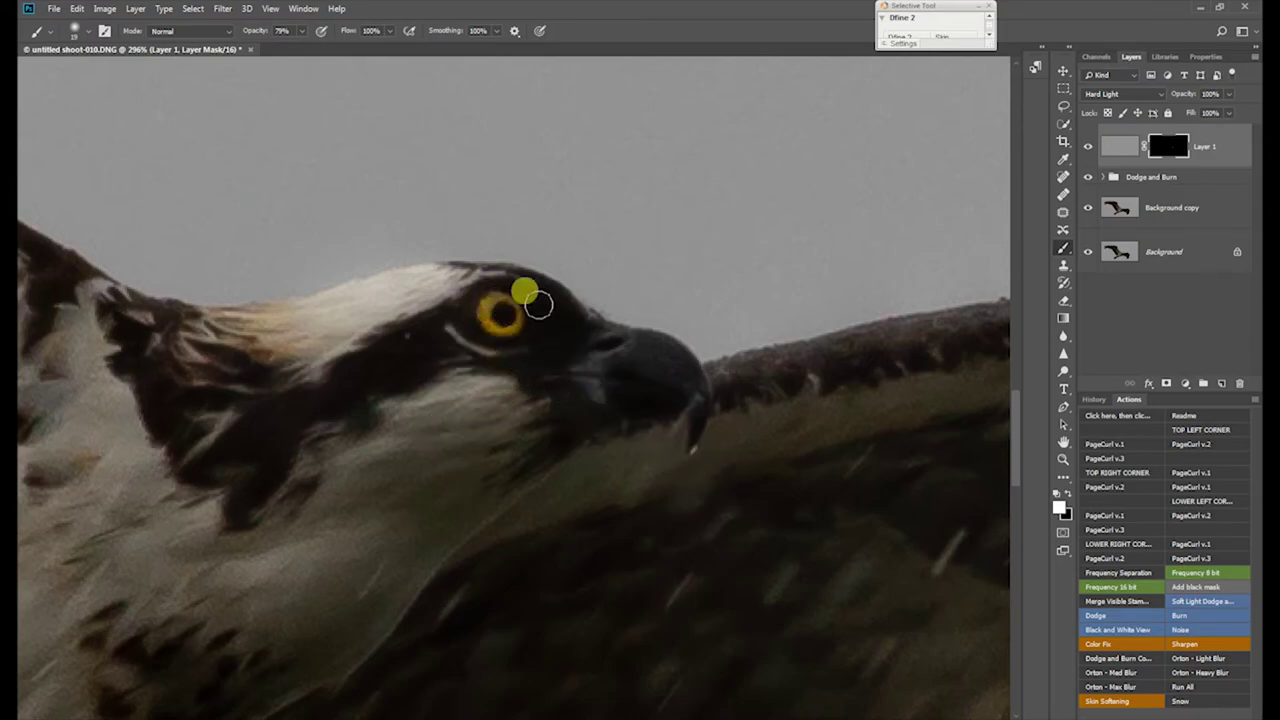
# Step: Set the brush opacity to 24% and paint white on the sharpening layer's mask over the osprey's wings, body and head
pyautogui.click(301, 33)
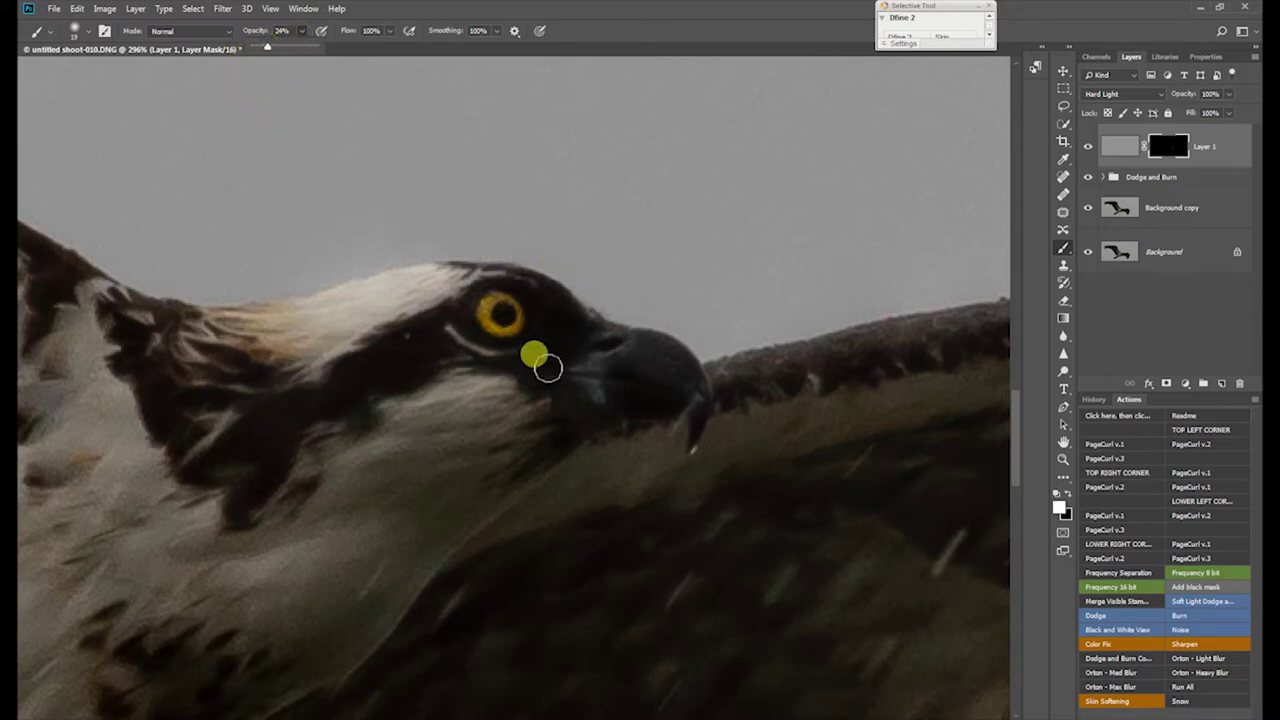
pyautogui.scroll(-3, 345, 481)
pyautogui.moveTo(345, 481); pyautogui.dragTo(277, 420)
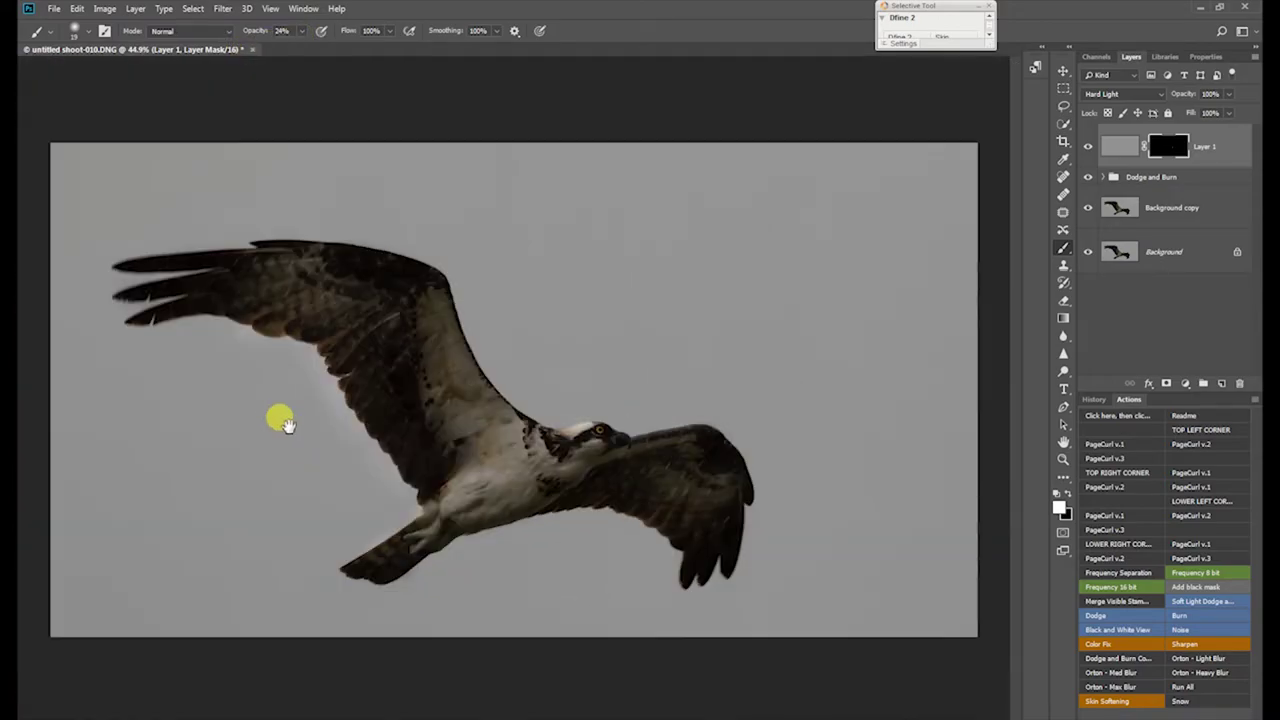
pyautogui.moveTo(380, 391)
pyautogui.mouseDown()
pyautogui.moveTo(485, 407)
pyautogui.moveTo(434, 406)
pyautogui.mouseUp()
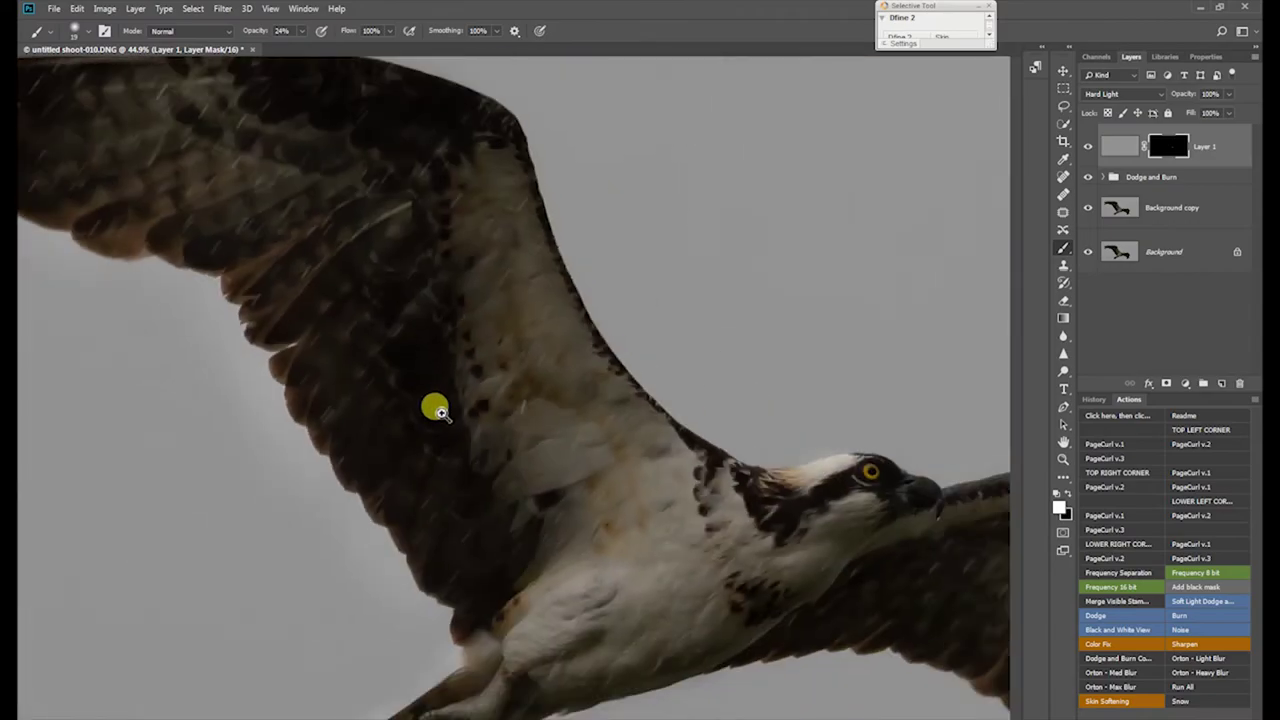
pyautogui.moveTo(343, 290)
pyautogui.mouseDown()
pyautogui.moveTo(425, 305)
pyautogui.moveTo(425, 340)
pyautogui.moveTo(531, 354)
pyautogui.mouseUp()
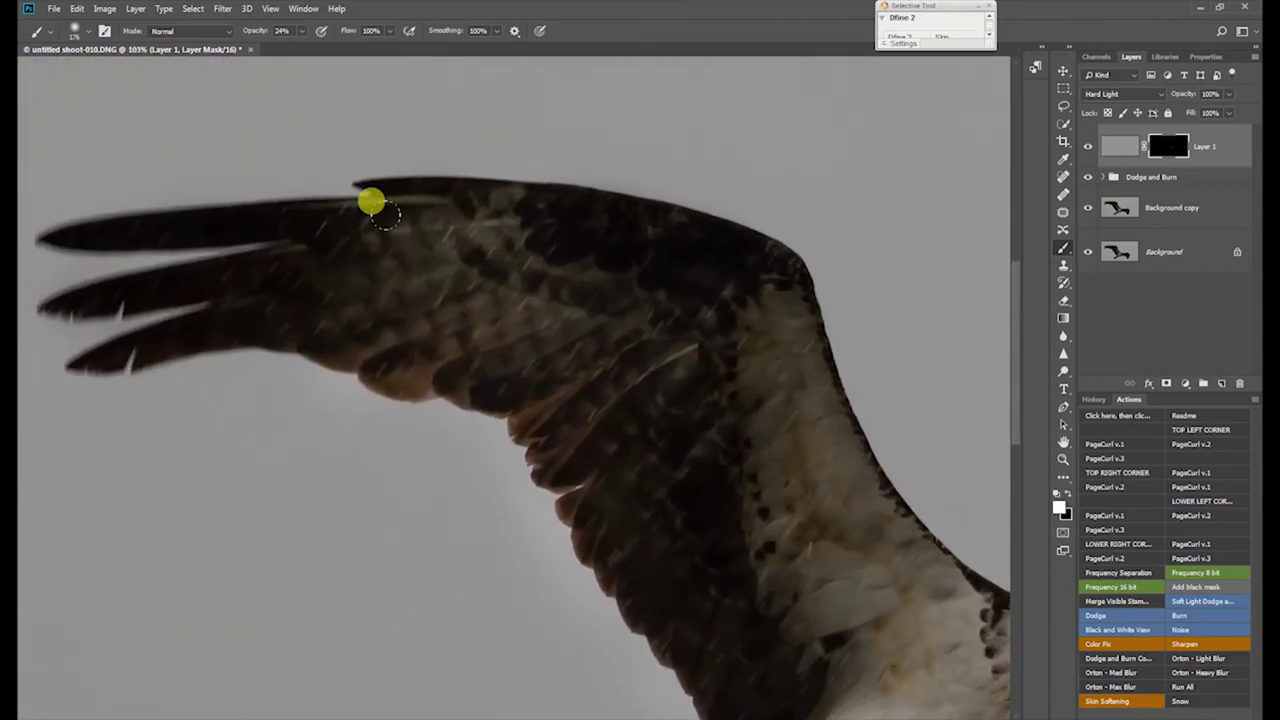
pyautogui.moveTo(567, 201)
pyautogui.mouseDown()
pyautogui.moveTo(643, 277)
pyautogui.moveTo(576, 352)
pyautogui.moveTo(587, 393)
pyautogui.moveTo(654, 430)
pyautogui.moveTo(666, 538)
pyautogui.moveTo(711, 611)
pyautogui.moveTo(422, 271)
pyautogui.moveTo(380, 257)
pyautogui.moveTo(453, 236)
pyautogui.moveTo(205, 233)
pyautogui.moveTo(531, 348)
pyautogui.moveTo(688, 497)
pyautogui.moveTo(474, 292)
pyautogui.moveTo(506, 151)
pyautogui.moveTo(547, 271)
pyautogui.moveTo(655, 437)
pyautogui.moveTo(504, 188)
pyautogui.moveTo(587, 317)
pyautogui.moveTo(605, 380)
pyautogui.moveTo(621, 330)
pyautogui.moveTo(609, 498)
pyautogui.moveTo(583, 513)
pyautogui.moveTo(698, 492)
pyautogui.moveTo(609, 537)
pyautogui.moveTo(770, 452)
pyautogui.moveTo(651, 439)
pyautogui.moveTo(558, 400)
pyautogui.moveTo(556, 271)
pyautogui.moveTo(648, 471)
pyautogui.moveTo(778, 459)
pyautogui.moveTo(807, 416)
pyautogui.moveTo(607, 327)
pyautogui.moveTo(724, 246)
pyautogui.moveTo(473, 343)
pyautogui.moveTo(803, 279)
pyautogui.moveTo(705, 321)
pyautogui.moveTo(713, 373)
pyautogui.moveTo(815, 305)
pyautogui.moveTo(816, 291)
pyautogui.moveTo(728, 245)
pyautogui.moveTo(668, 268)
pyautogui.moveTo(708, 277)
pyautogui.moveTo(792, 248)
pyautogui.moveTo(835, 419)
pyautogui.moveTo(814, 465)
pyautogui.moveTo(749, 305)
pyautogui.moveTo(741, 233)
pyautogui.moveTo(615, 274)
pyautogui.moveTo(544, 272)
pyautogui.moveTo(509, 262)
pyautogui.moveTo(536, 225)
pyautogui.moveTo(255, 322)
pyautogui.moveTo(209, 421)
pyautogui.moveTo(108, 414)
pyautogui.moveTo(165, 407)
pyautogui.moveTo(93, 453)
pyautogui.moveTo(435, 389)
pyautogui.moveTo(423, 323)
pyautogui.mouseUp()
pyautogui.hotkey('ctrl', '0')
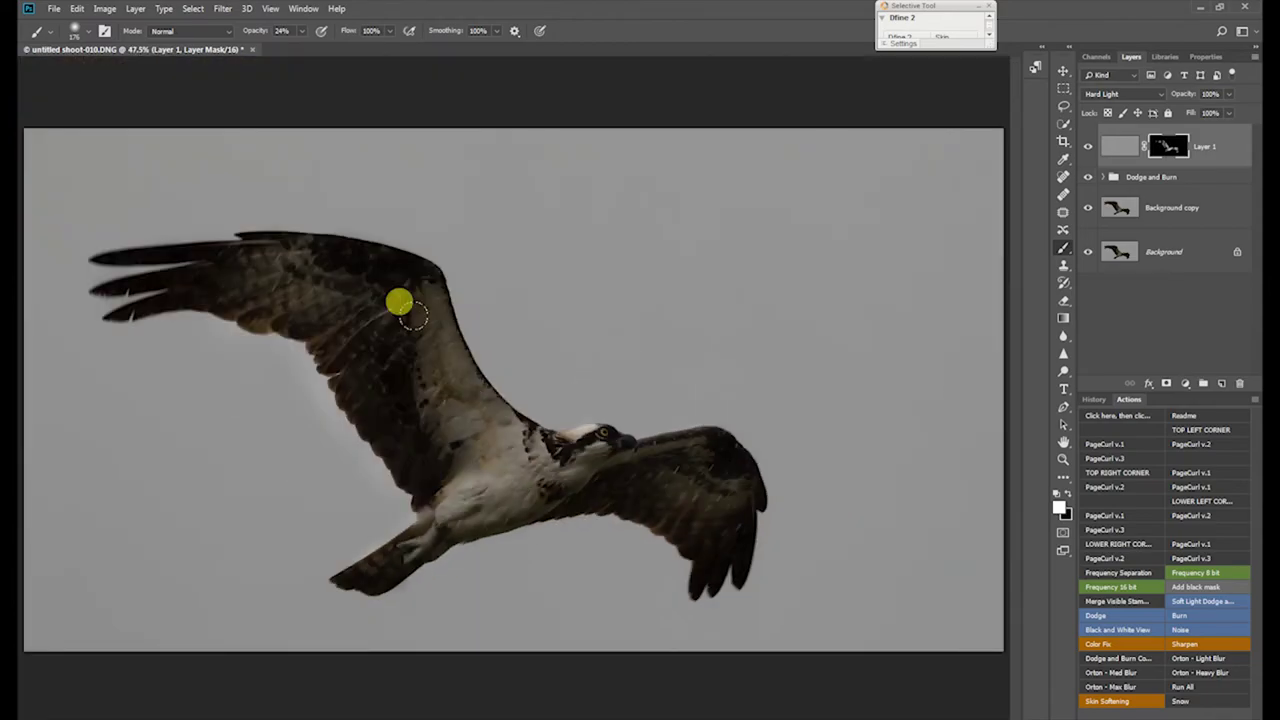
pyautogui.moveTo(951, 428)
pyautogui.mouseDown()
pyautogui.moveTo(531, 442)
pyautogui.moveTo(682, 470)
pyautogui.moveTo(619, 477)
pyautogui.moveTo(461, 338)
pyautogui.moveTo(267, 253)
pyautogui.moveTo(365, 371)
pyautogui.moveTo(549, 494)
pyautogui.moveTo(414, 363)
pyautogui.moveTo(414, 442)
pyautogui.moveTo(360, 502)
pyautogui.moveTo(501, 444)
pyautogui.moveTo(577, 433)
pyautogui.moveTo(679, 469)
pyautogui.moveTo(822, 483)
pyautogui.moveTo(491, 417)
pyautogui.mouseUp()
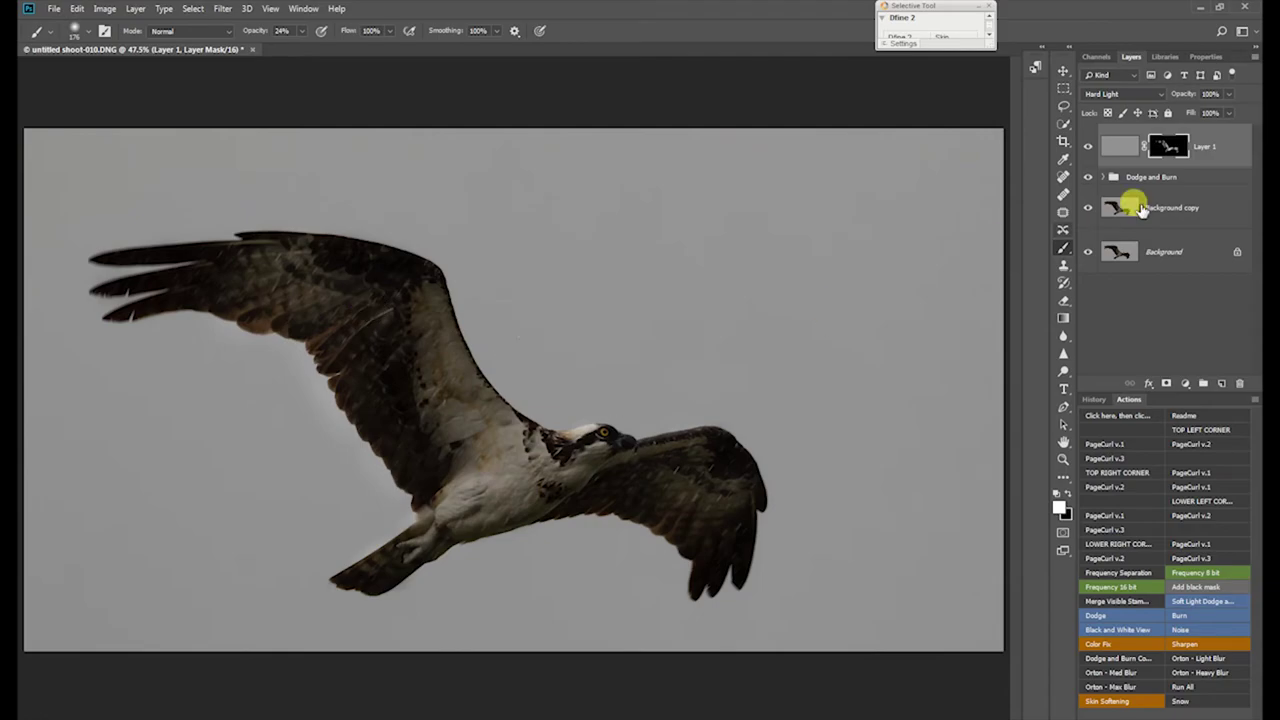
# Step: Inspect the sharpening layer's mask on its own and paint more white over the osprey's lower belly near the tail
pyautogui.click(1170, 150)
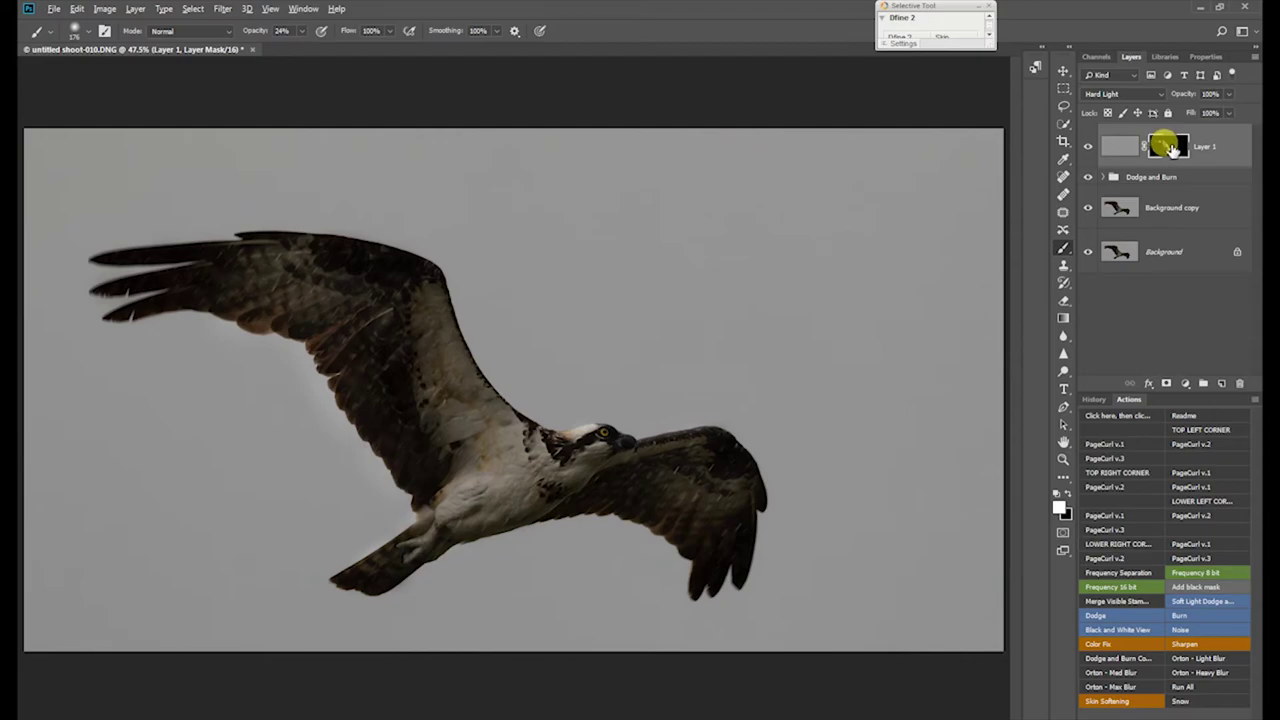
pyautogui.keyDown('alt'); pyautogui.click(1170, 148); pyautogui.keyUp('alt')
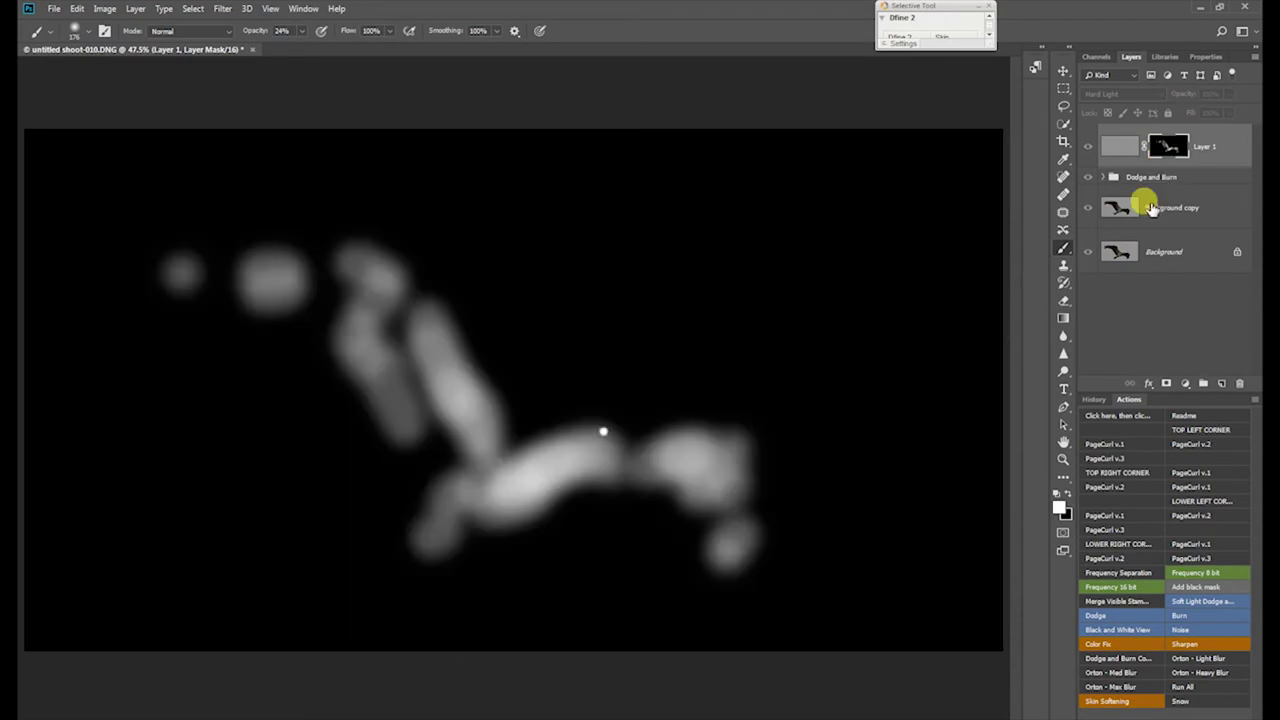
pyautogui.keyDown('alt'); pyautogui.click(1172, 150); pyautogui.keyUp('alt')
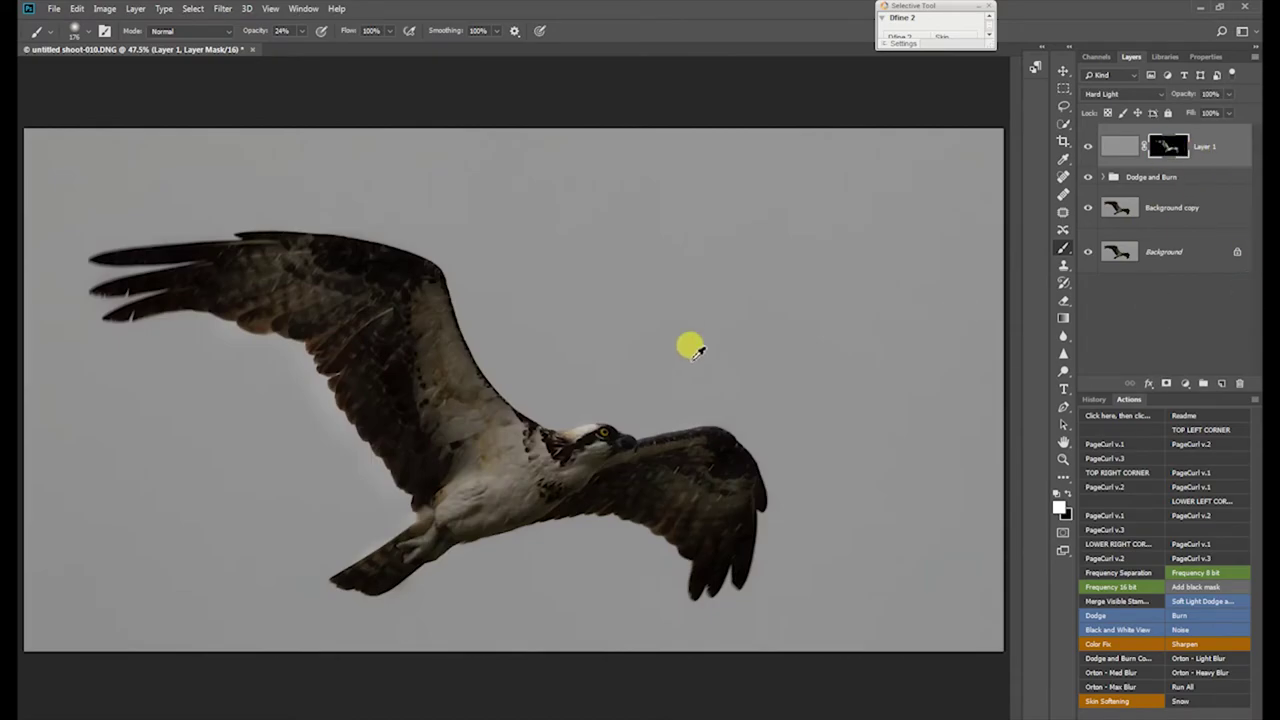
pyautogui.moveTo(529, 470)
pyautogui.mouseDown()
pyautogui.moveTo(486, 457)
pyautogui.moveTo(433, 492)
pyautogui.mouseUp()
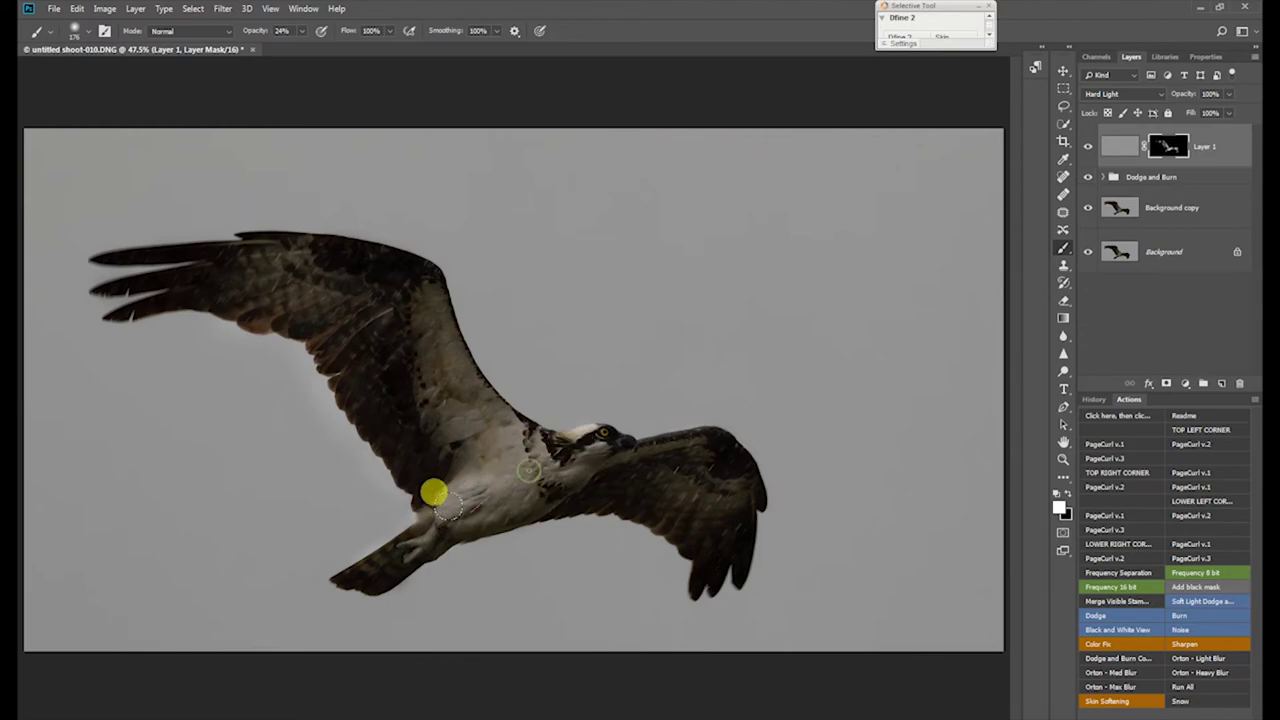
pyautogui.keyDown('alt'); pyautogui.click(1164, 150); pyautogui.keyUp('alt')
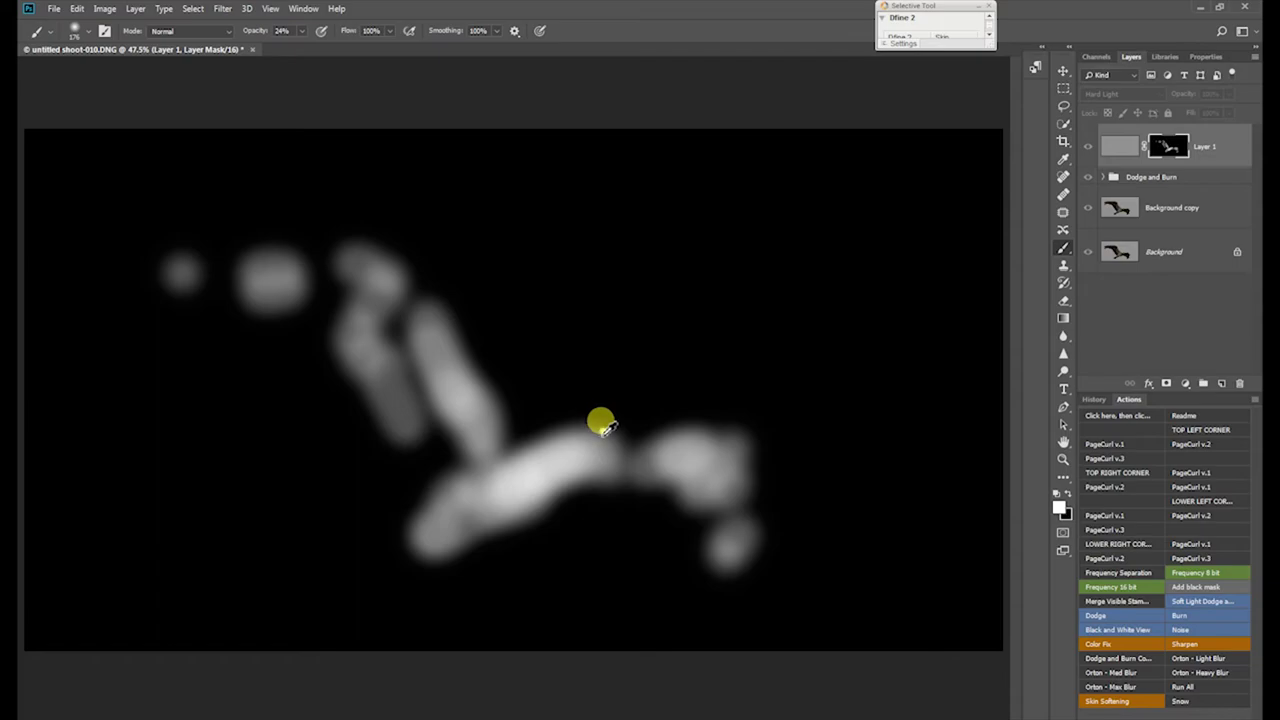
pyautogui.keyDown('alt'); pyautogui.click(1184, 158); pyautogui.keyUp('alt')
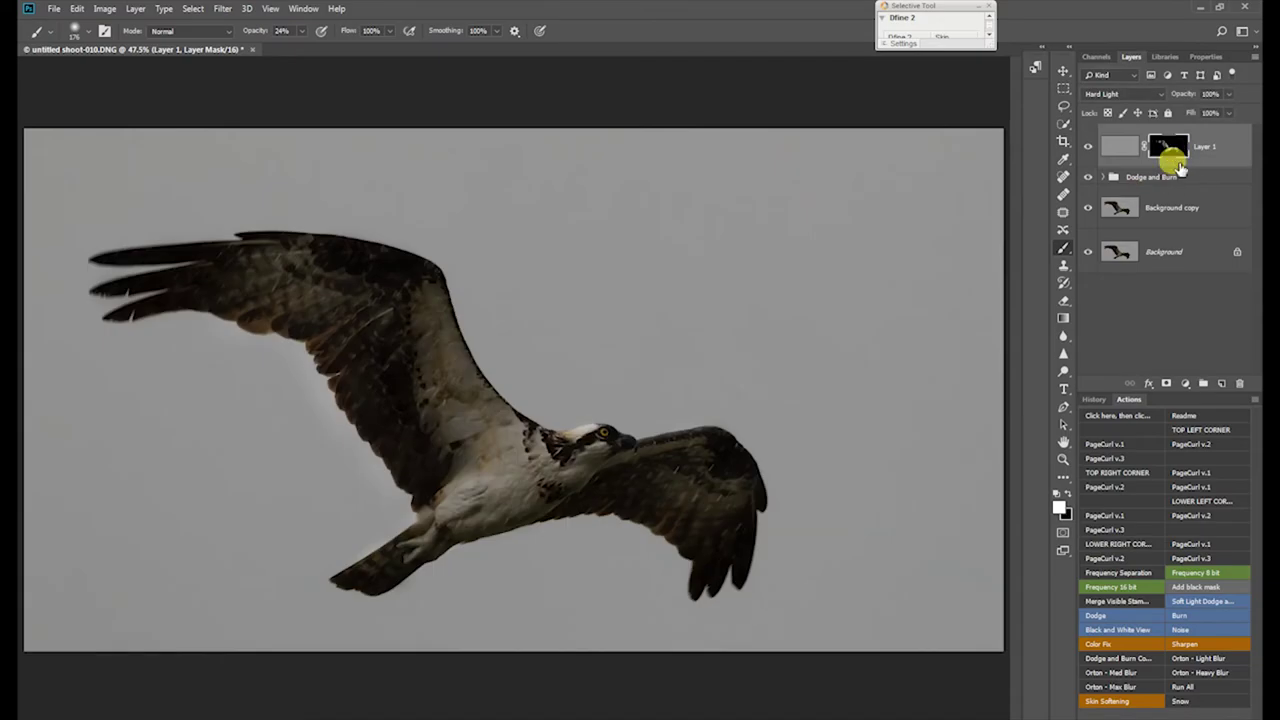
# Step: Set the sharpening layer's opacity to 58% to soften the effect on the body and wing feathers
pyautogui.moveTo(717, 438)
pyautogui.mouseDown()
pyautogui.moveTo(700, 474)
pyautogui.moveTo(722, 507)
pyautogui.mouseUp()
pyautogui.scroll(10, 519, 469)
pyautogui.moveTo(523, 556); pyautogui.dragTo(329, 329)
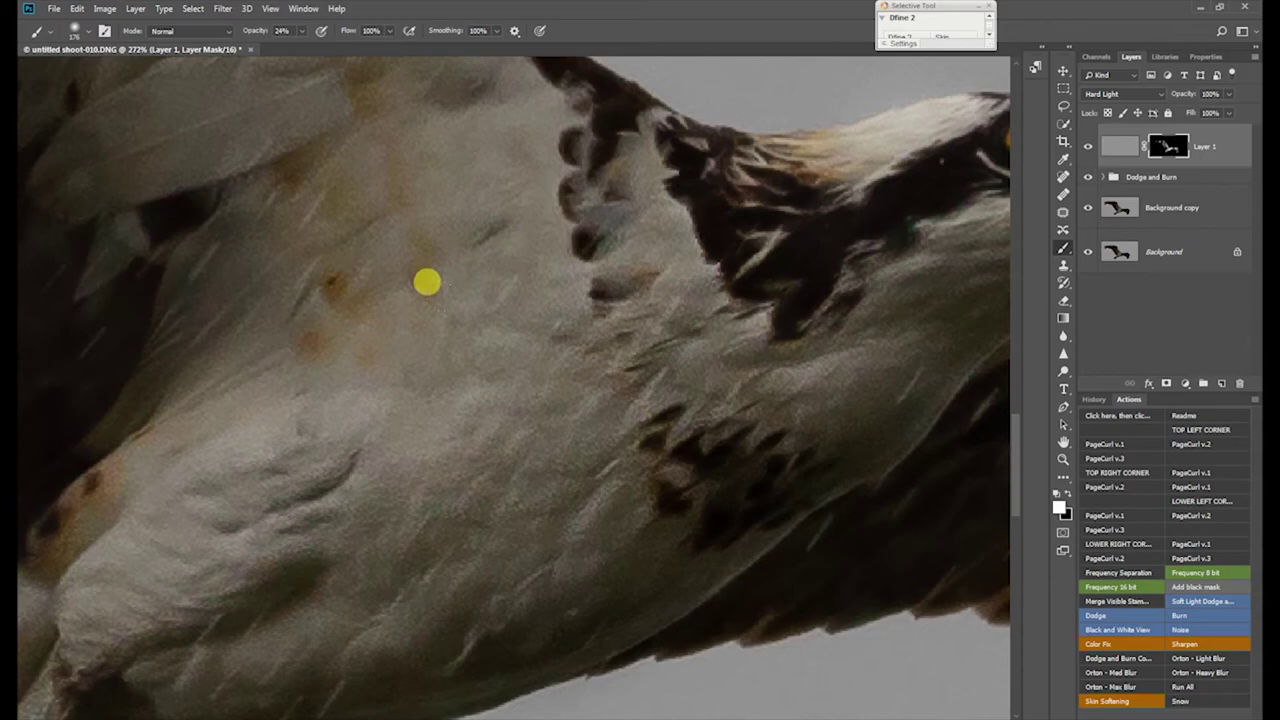
pyautogui.moveTo(565, 412)
pyautogui.mouseDown()
pyautogui.moveTo(424, 428)
pyautogui.moveTo(433, 421)
pyautogui.mouseUp()
pyautogui.click(1228, 93)
pyautogui.click(1170, 146)
pyautogui.moveTo(1195, 103); pyautogui.dragTo(1185, 112)
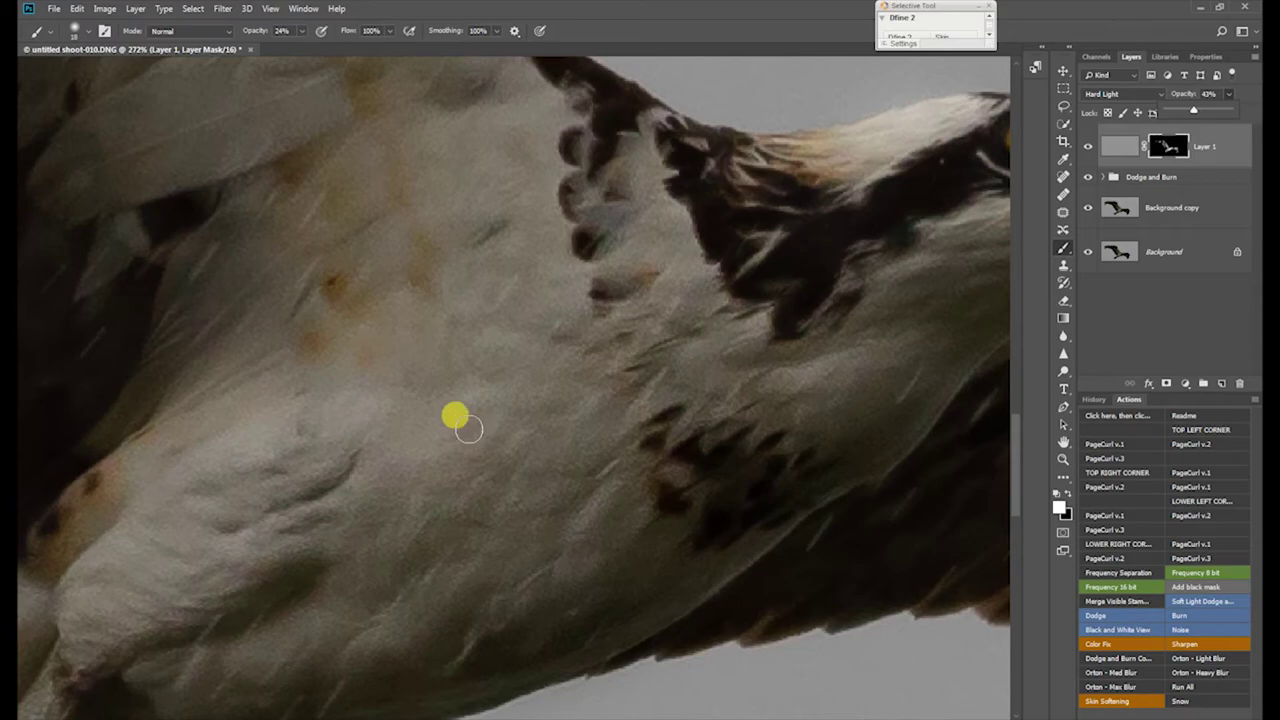
pyautogui.hotkey('ctrl', '0')
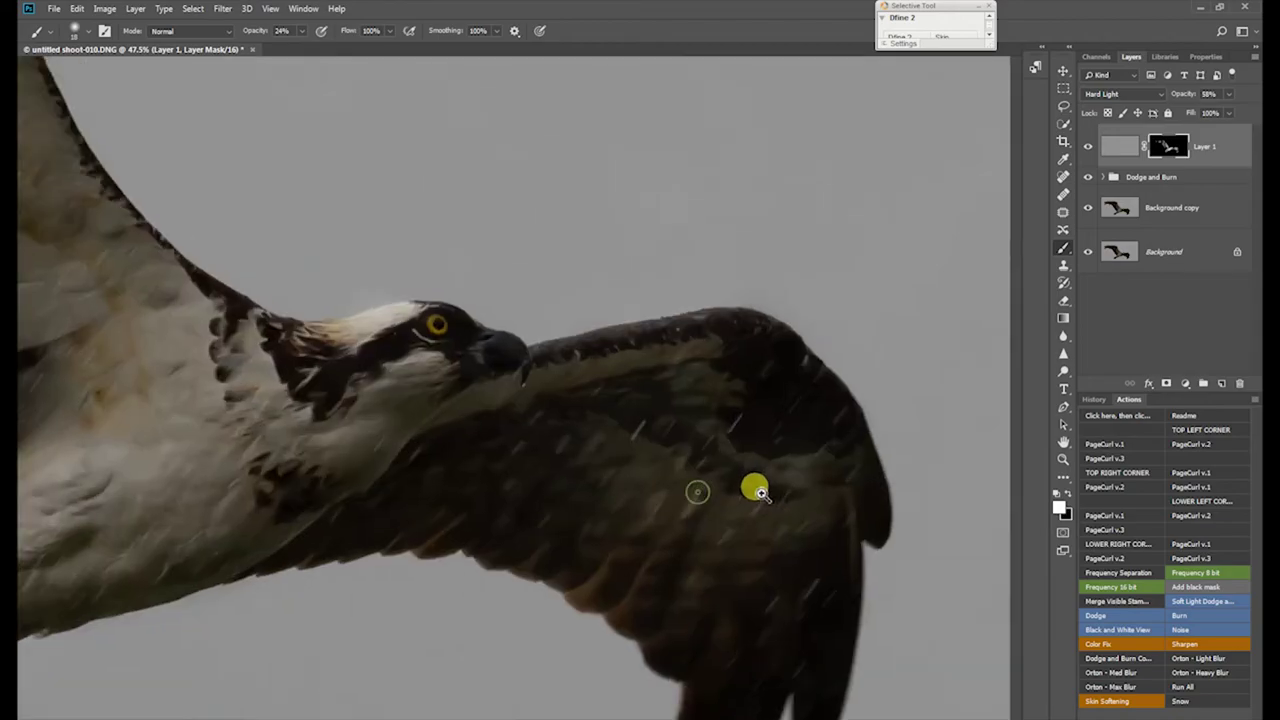
pyautogui.click(692, 490)
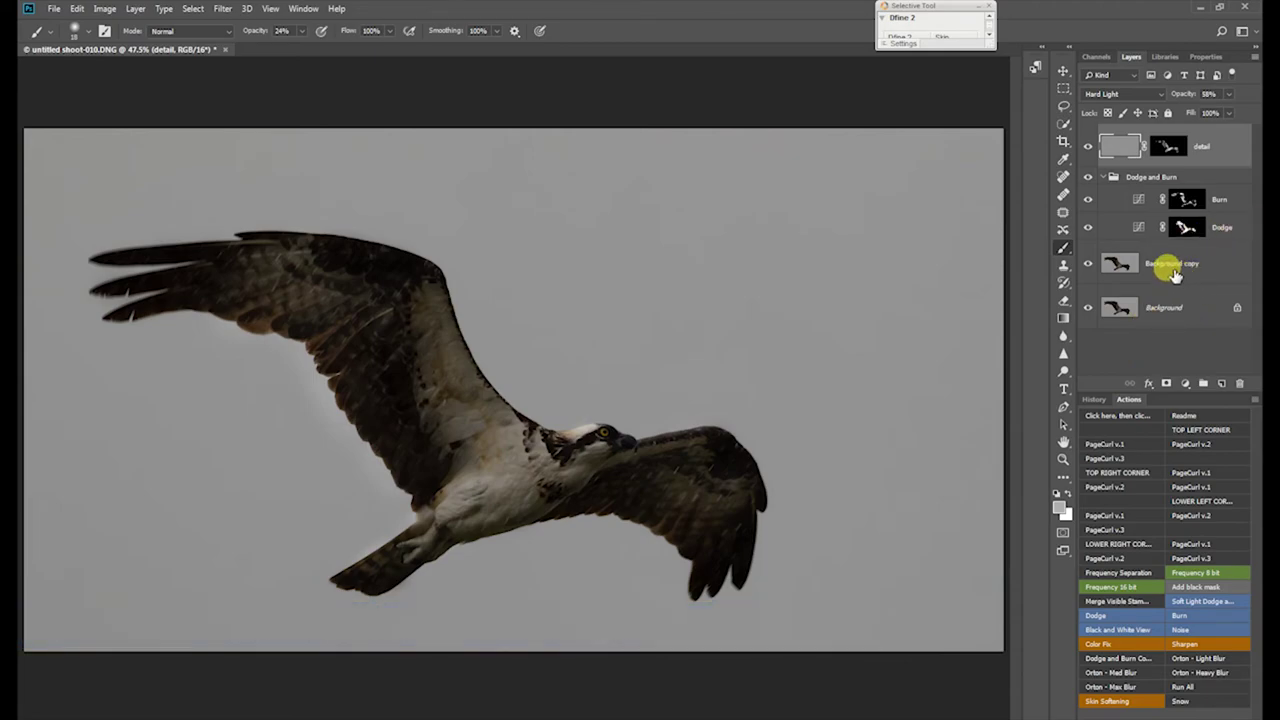
# Step: Merge all visible layers into a new layer at the top of the stack and save the document
pyautogui.hotkey('ctrl', 'alt', 'shift', 'e')
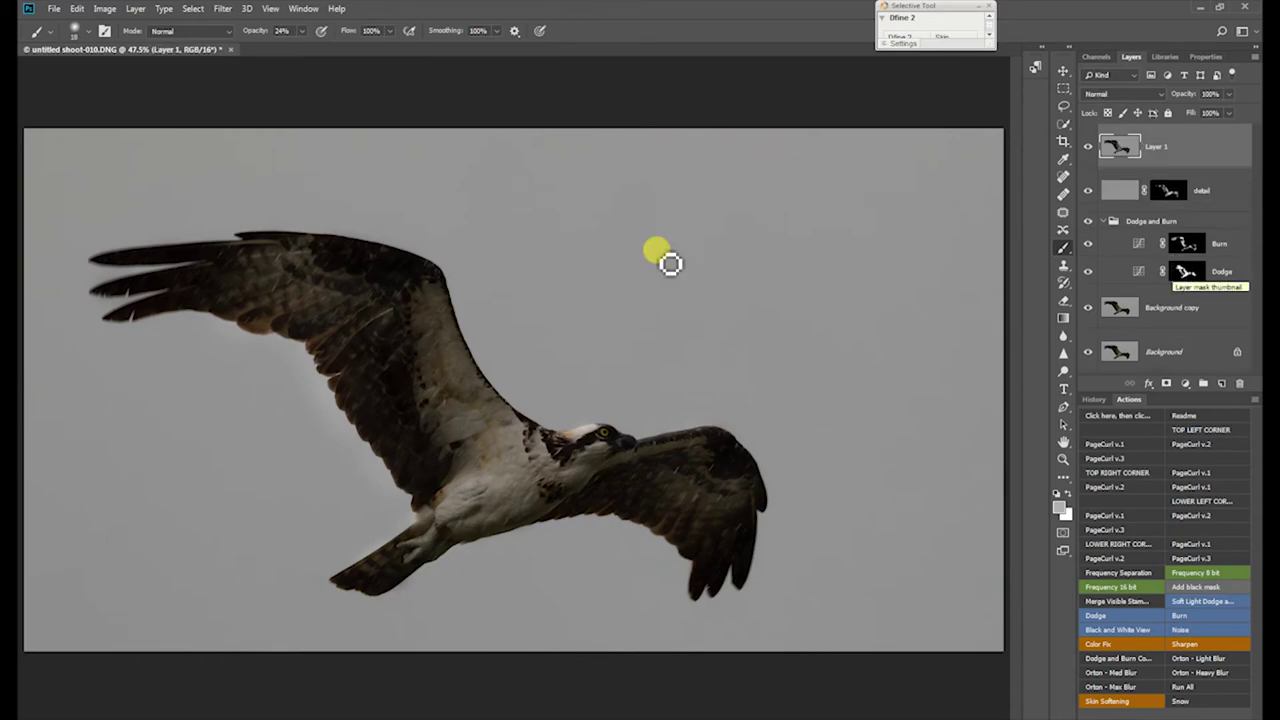
pyautogui.press('Delete')
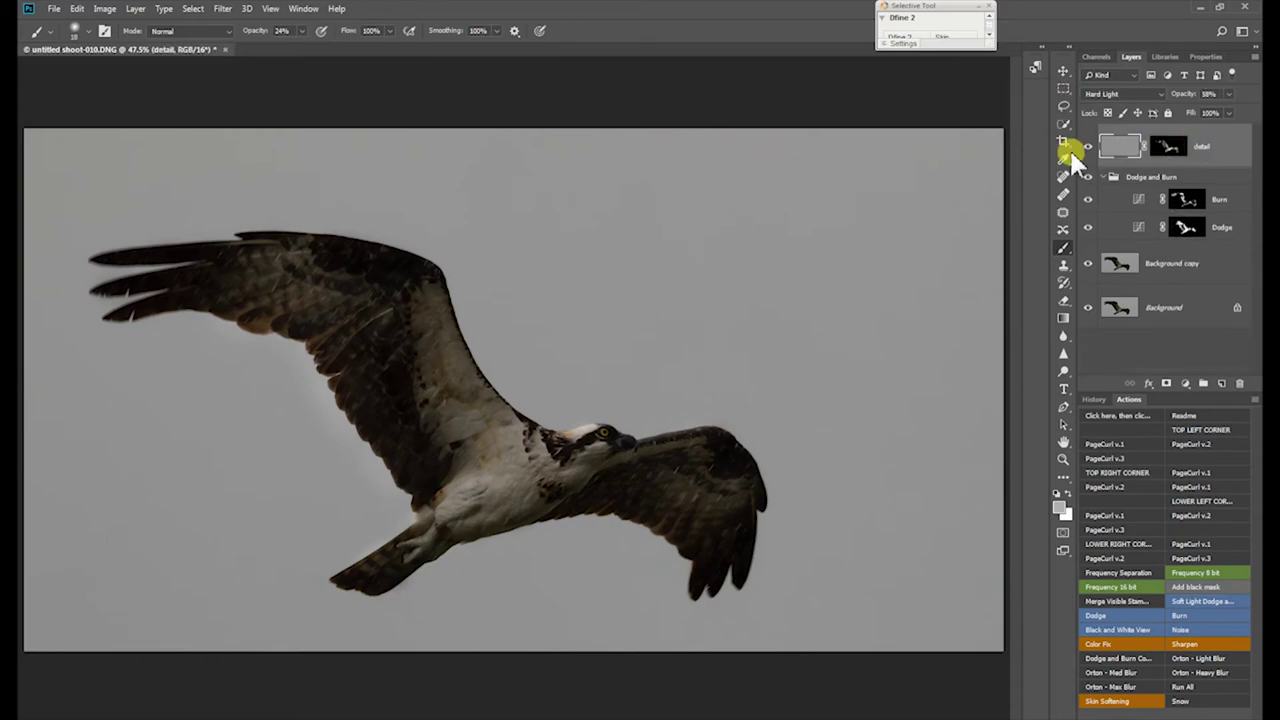
pyautogui.click(1129, 600)
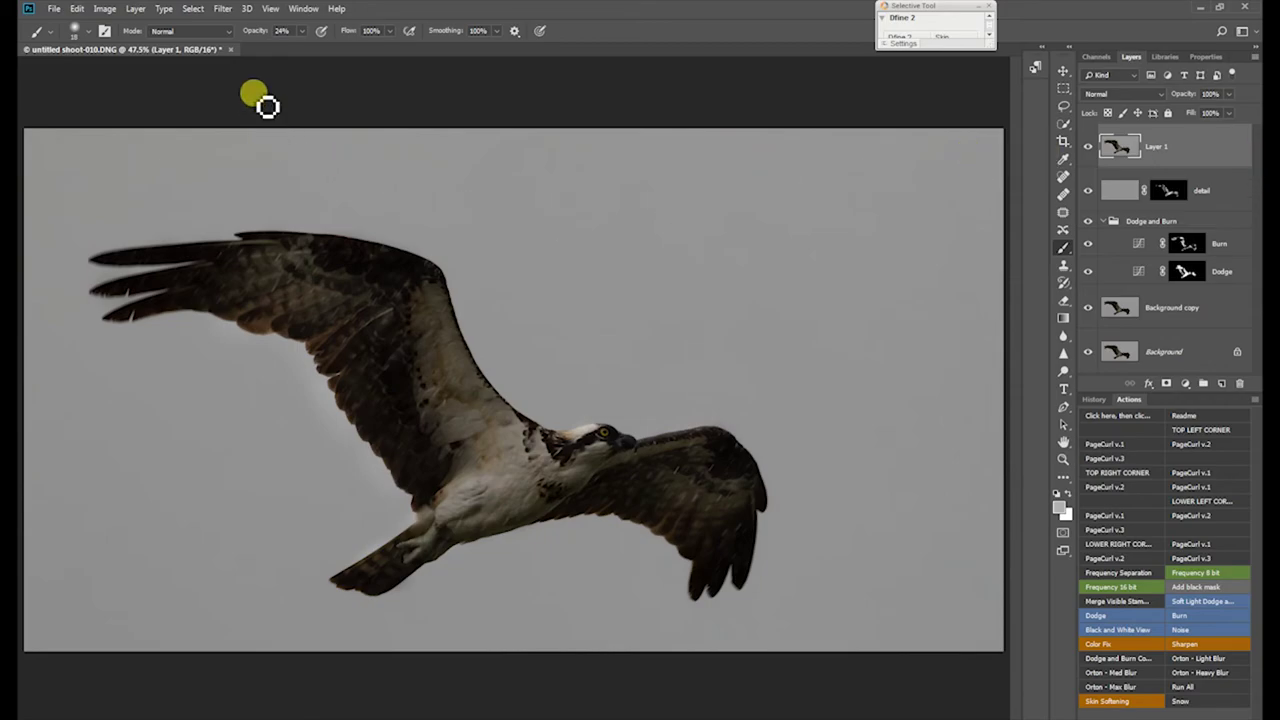
pyautogui.click(54, 9)
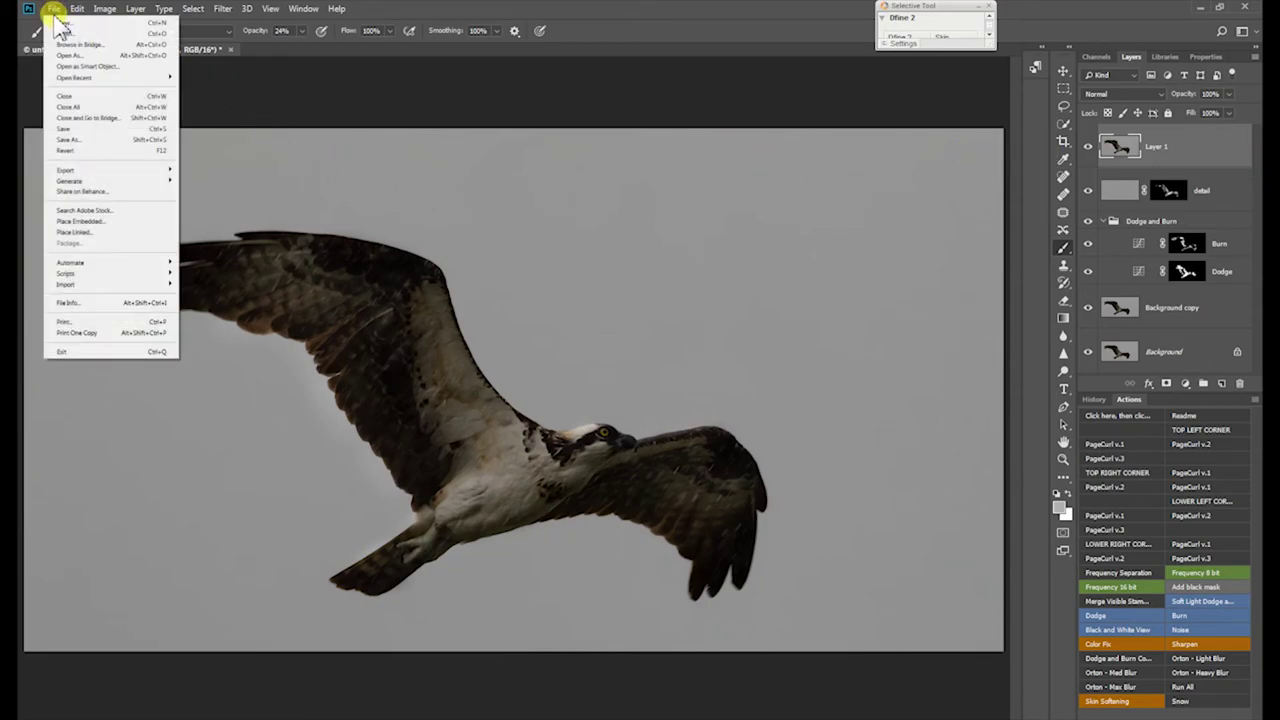
pyautogui.click(76, 129)
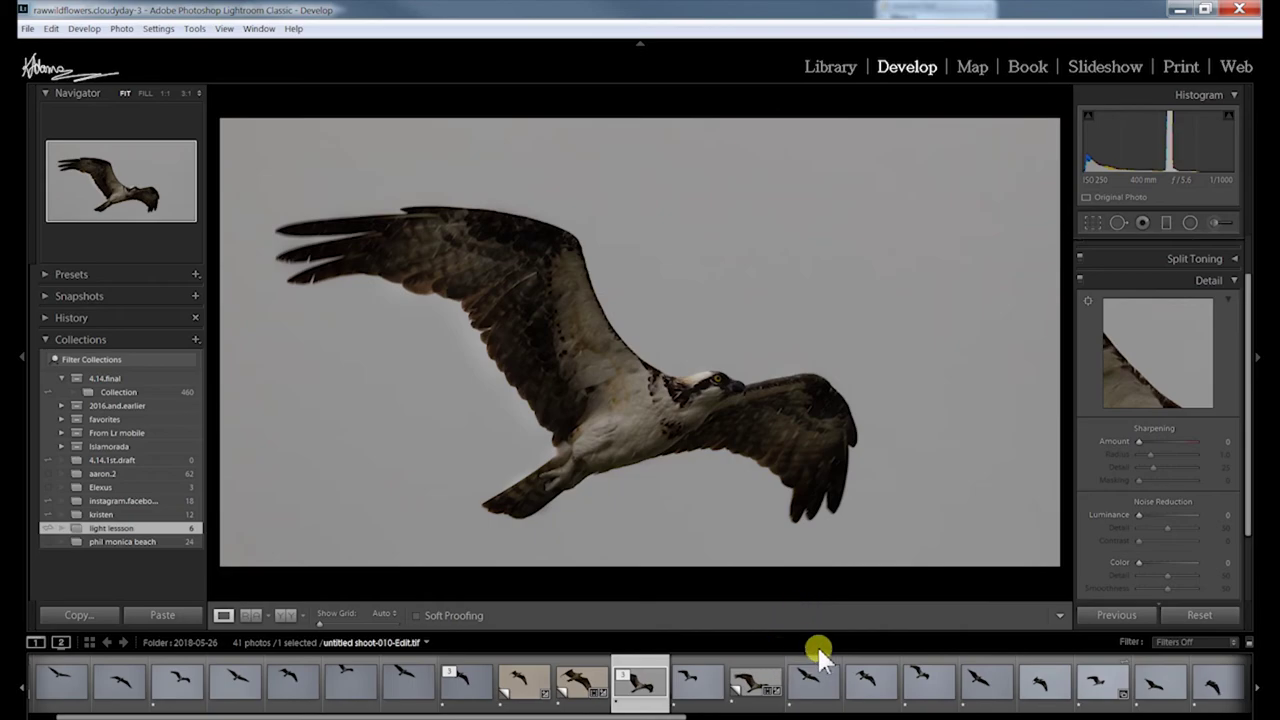
# Step: Compare untitled shoot-010-Edit.tif with untitled shoot-010.DNG Copy 1 in Lightroom, and view the edited TIFF full screen
pyautogui.click(754, 697)
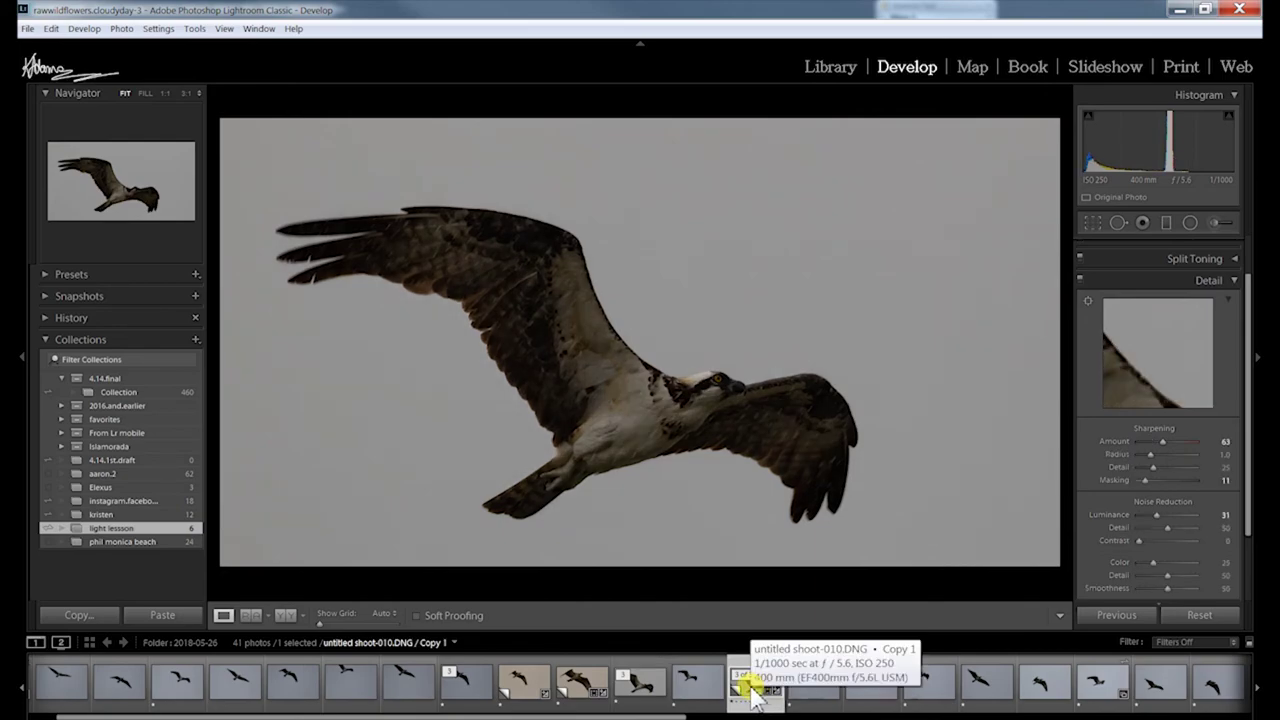
pyautogui.click(640, 686)
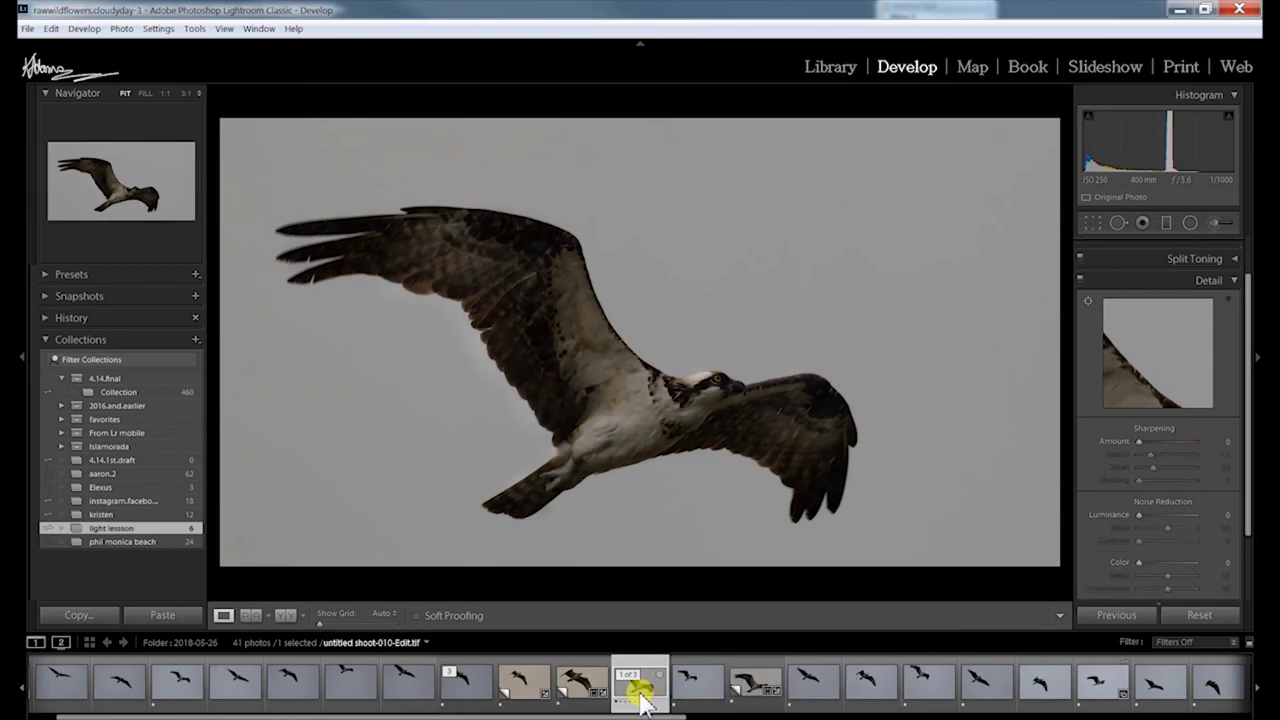
pyautogui.click(750, 688)
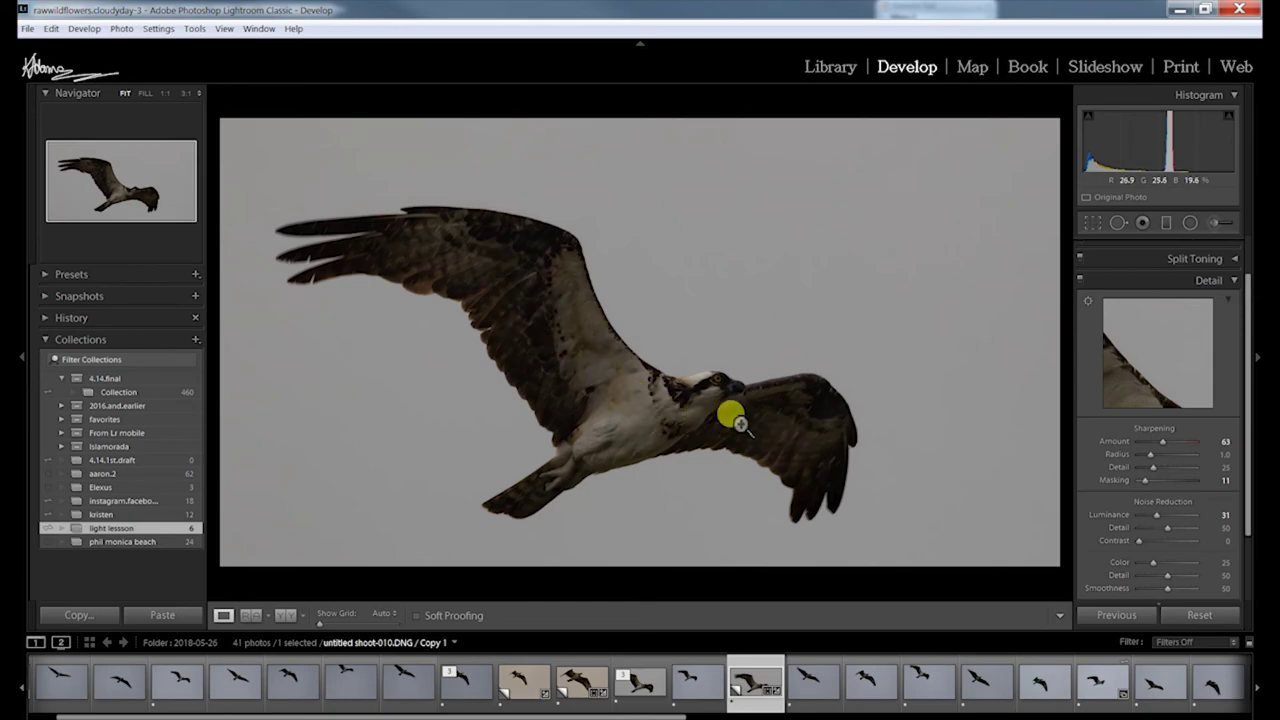
pyautogui.click(645, 688)
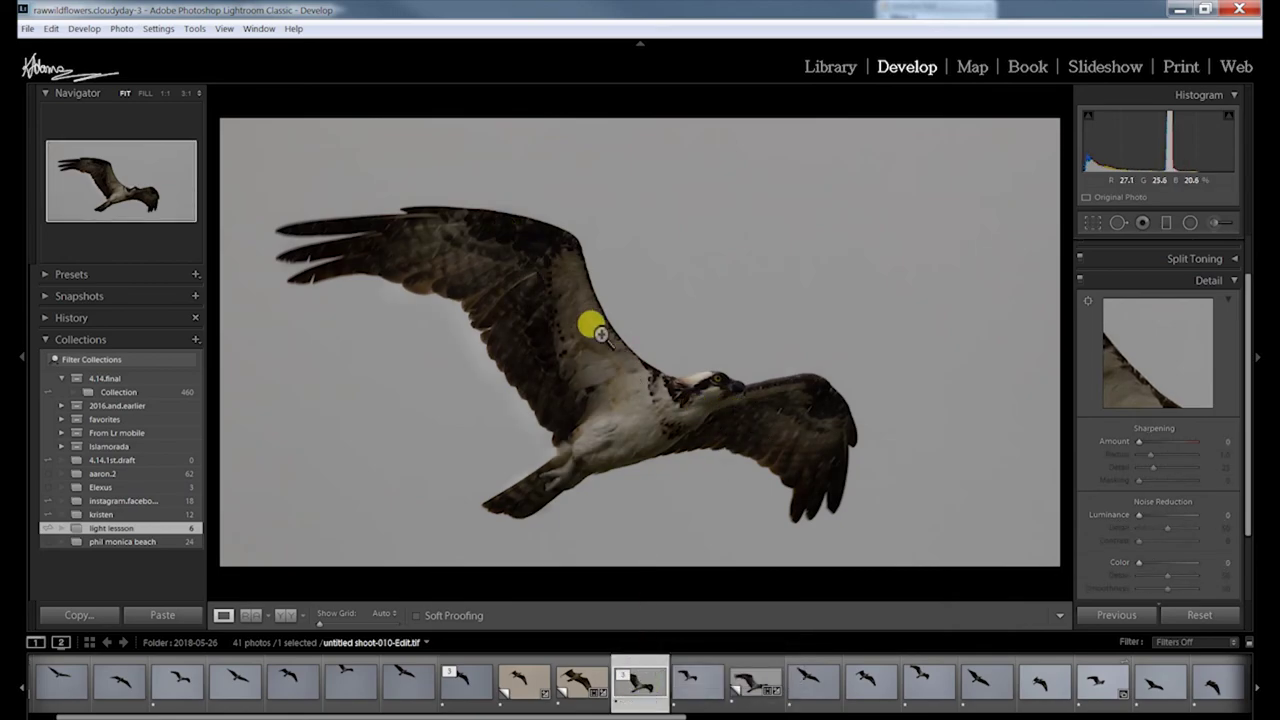
pyautogui.press('f')
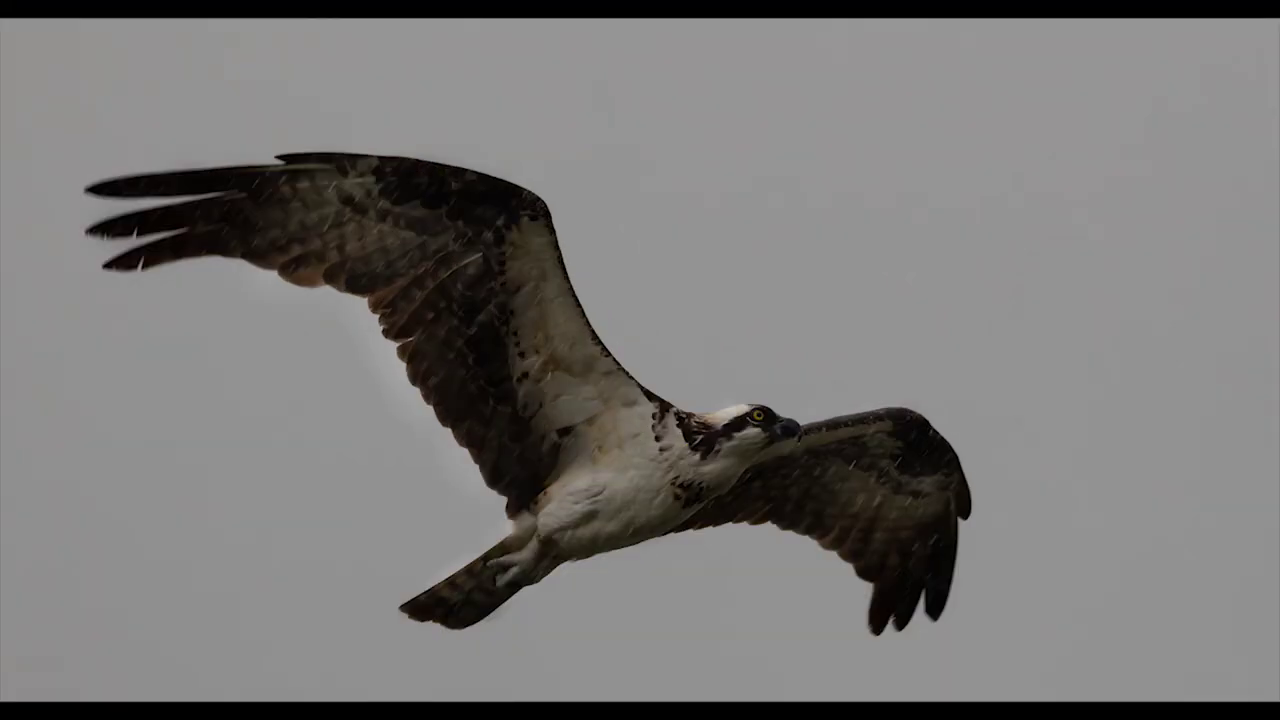